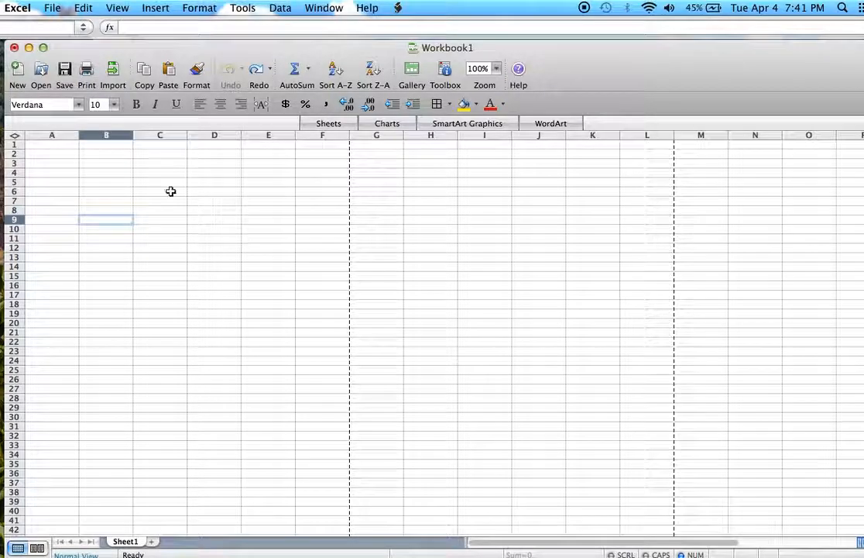
Set the font size to 14 for columns A through K from row 1 down to about row 42
click(50, 154)
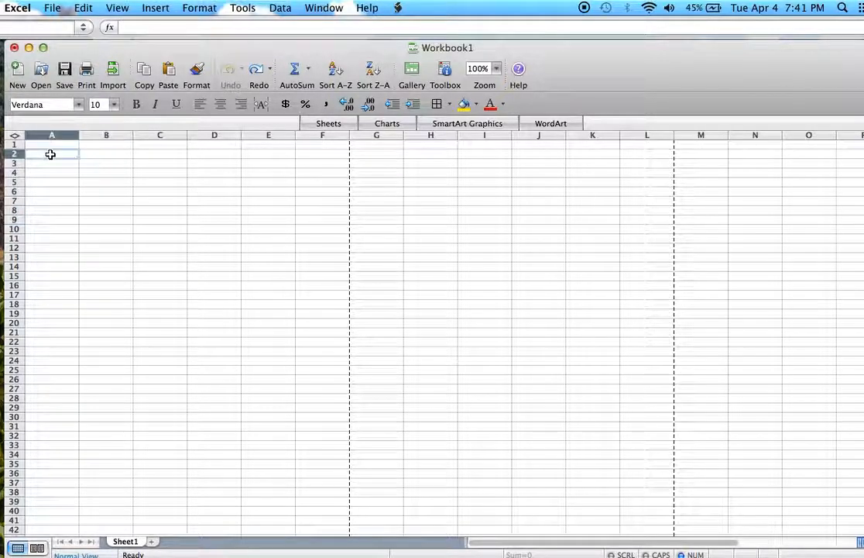
drag(44, 145, 602, 535)
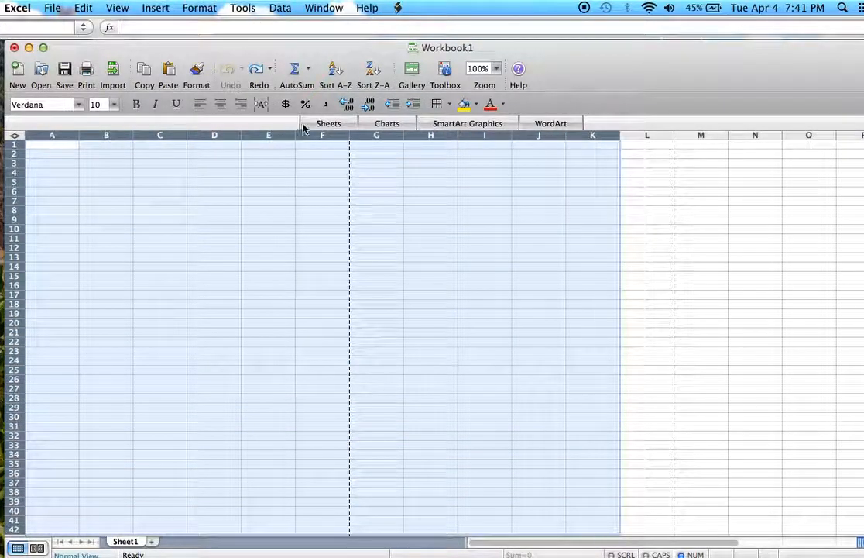
click(113, 105)
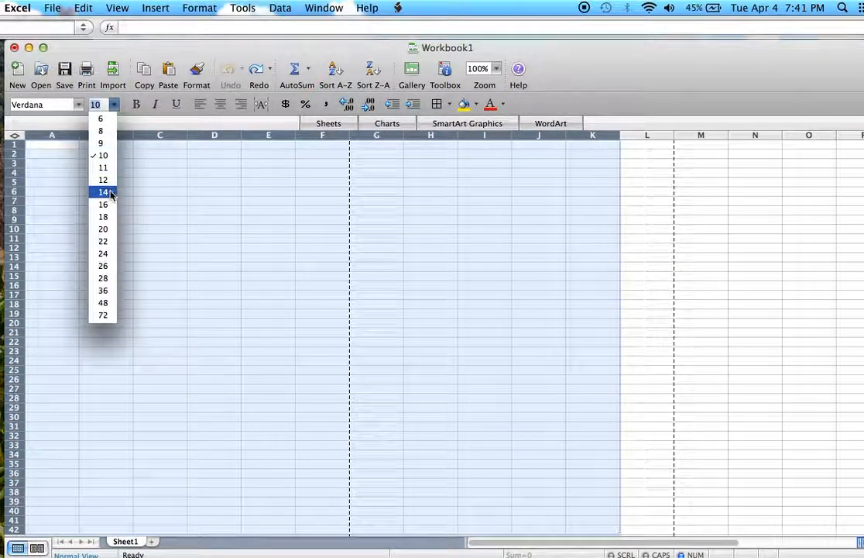
click(111, 192)
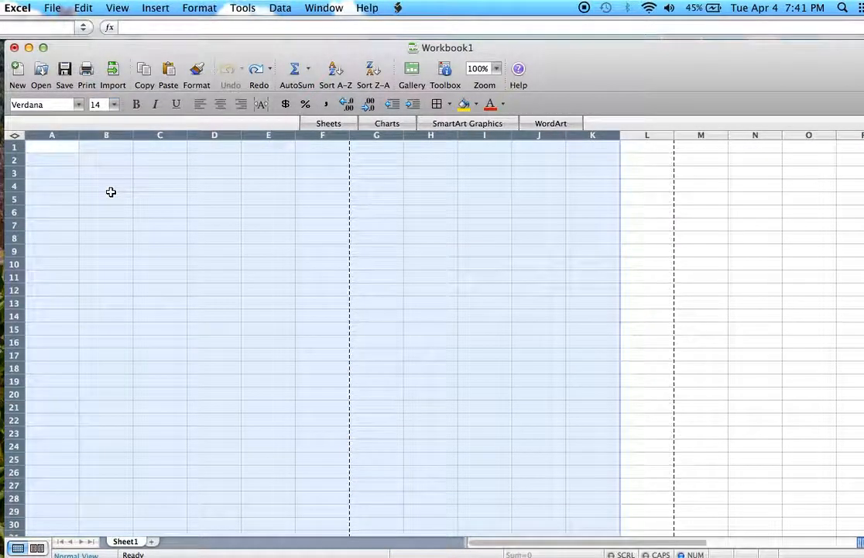
click(231, 287)
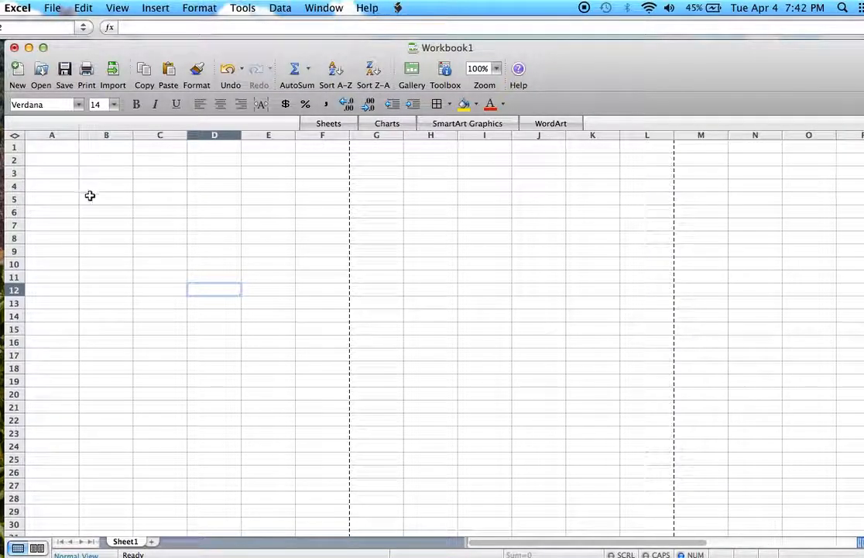
Enter the heading "Income" in cell B3, leaving row 4 empty beneath it
click(106, 176)
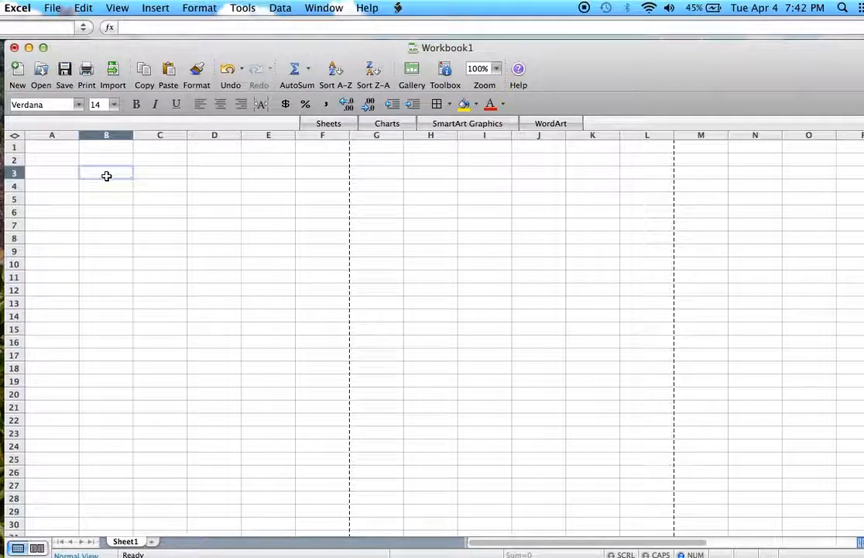
text(Income)
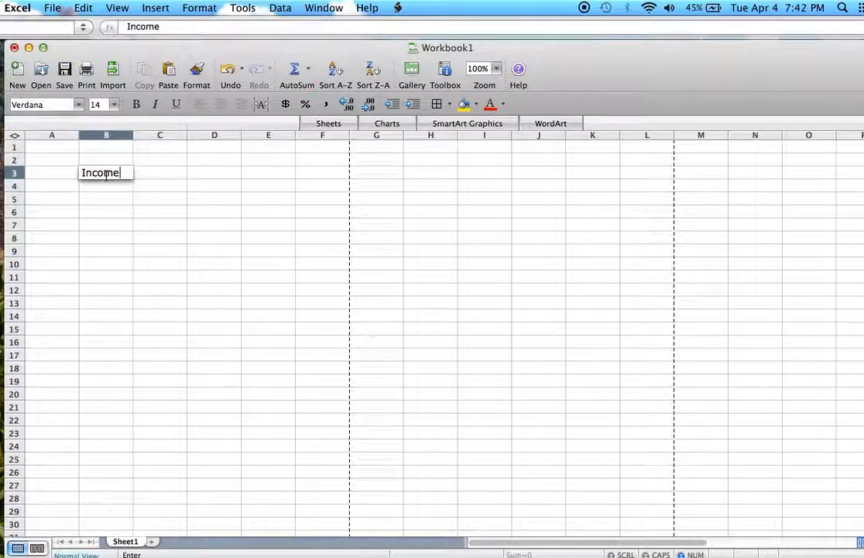
key(Return)
key(Return)
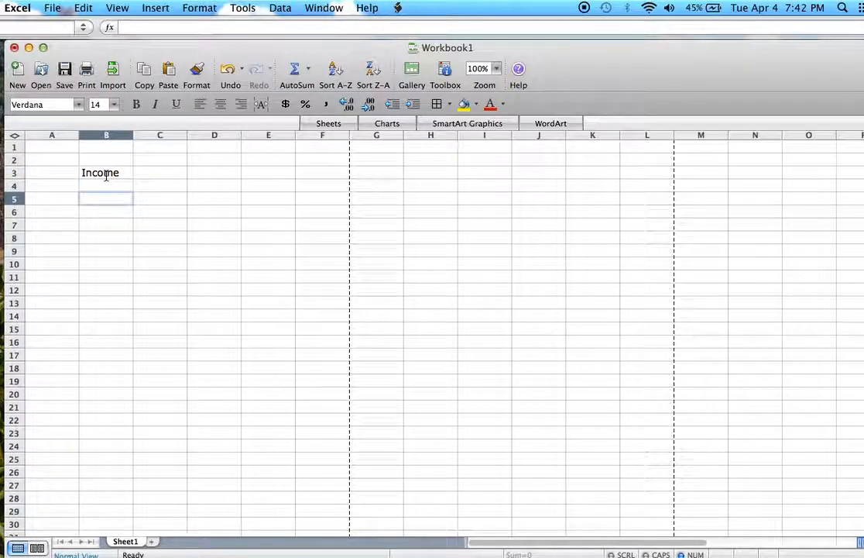
List the income sources "Paycheck #1", "Paycheck #2" and "Supplemental" in cells B5 to B7
text(Pay)
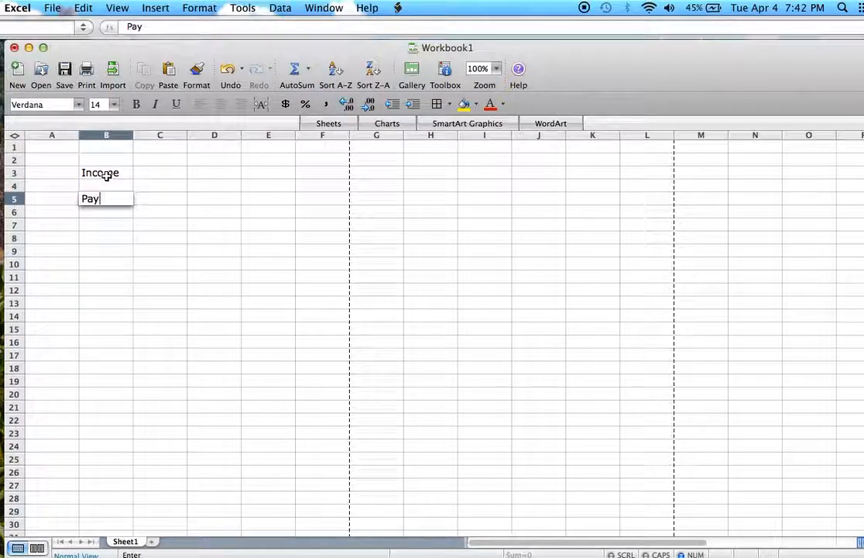
text(check #1)
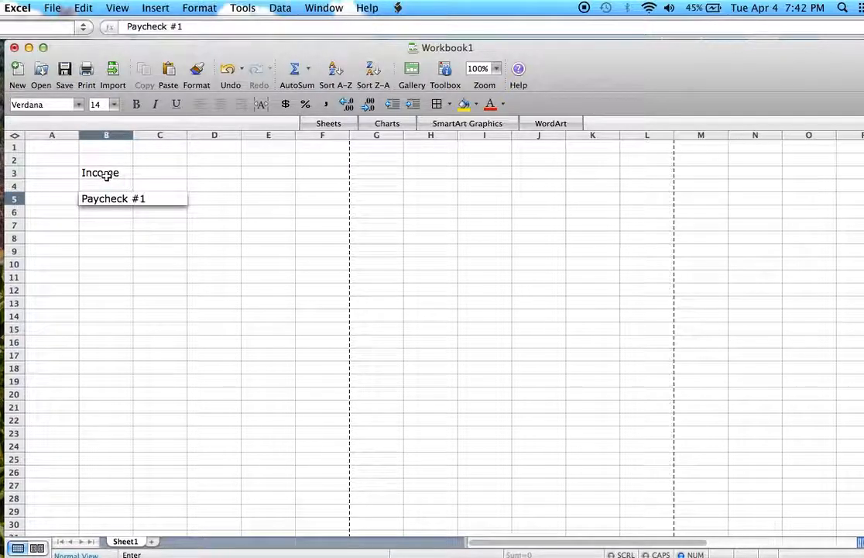
key(Return)
text(Pa)
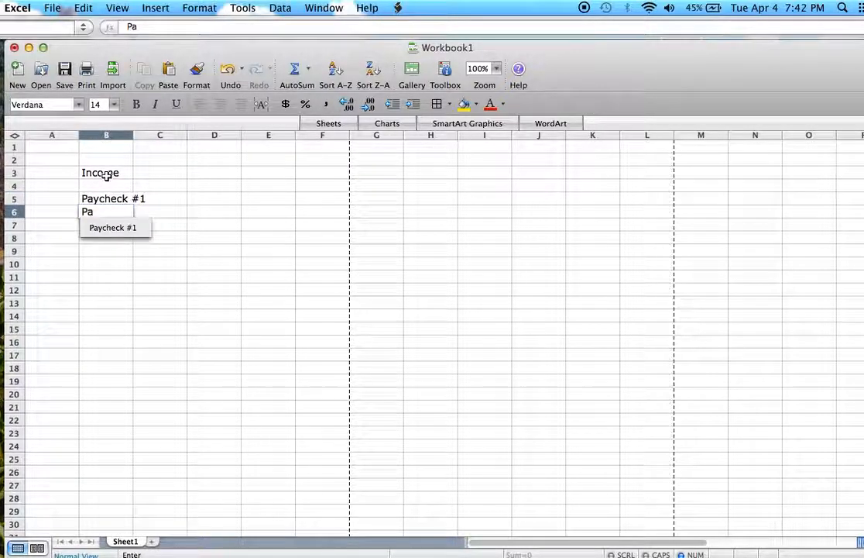
text(ycheck #2)
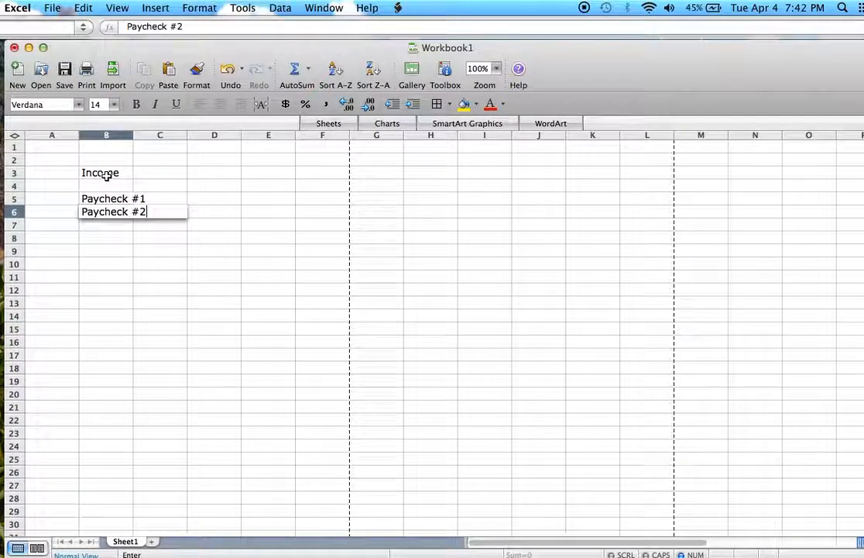
key(Return)
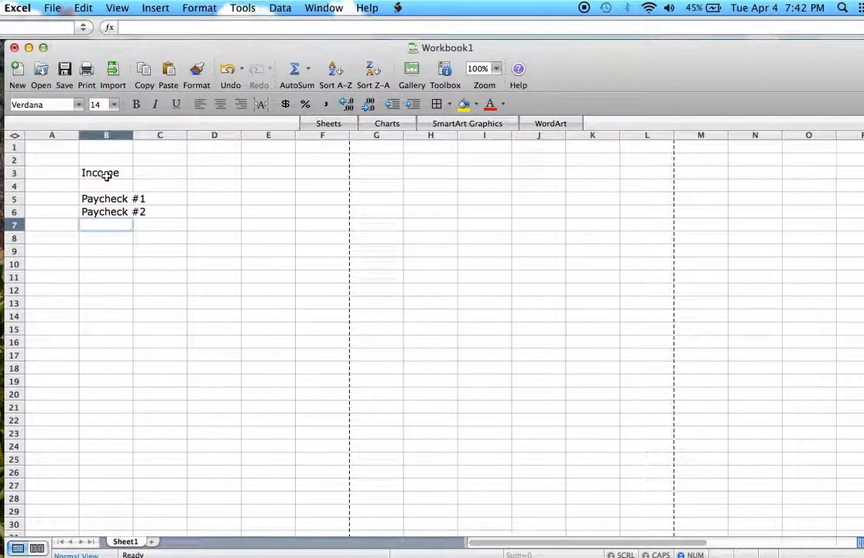
text(Supplemental)
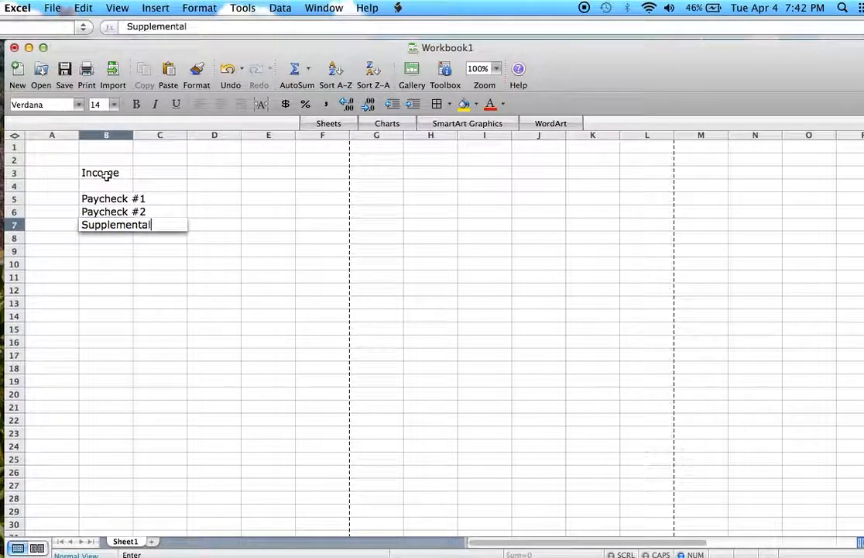
key(Tab)
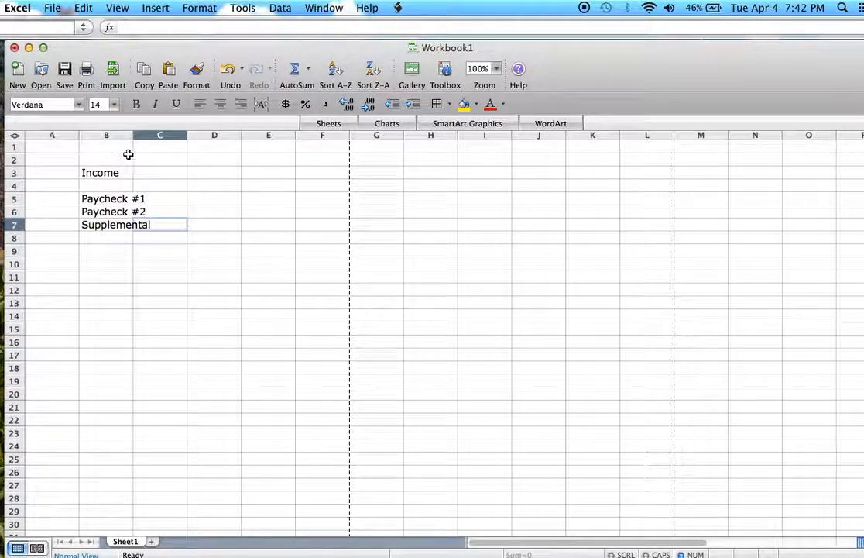
Widen column B until its labels fit, and widen column C for the amounts
drag(134, 135, 160, 135)
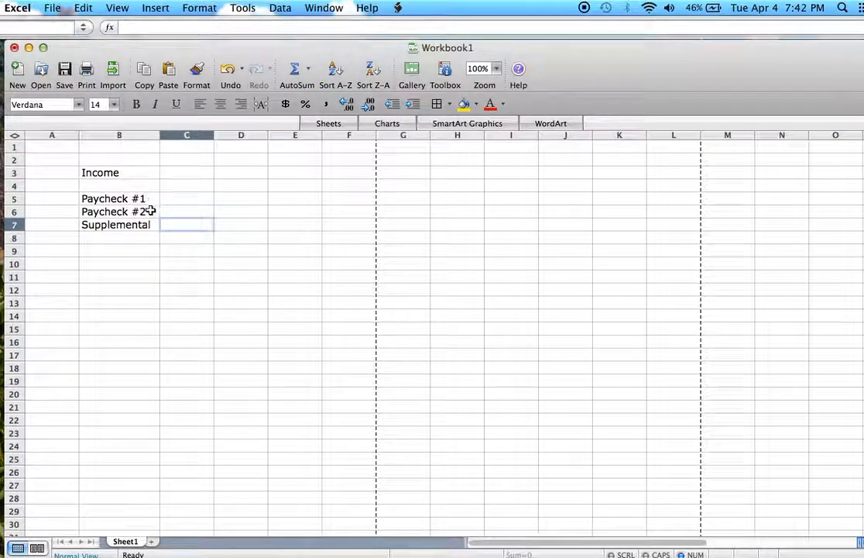
drag(217, 137, 252, 135)
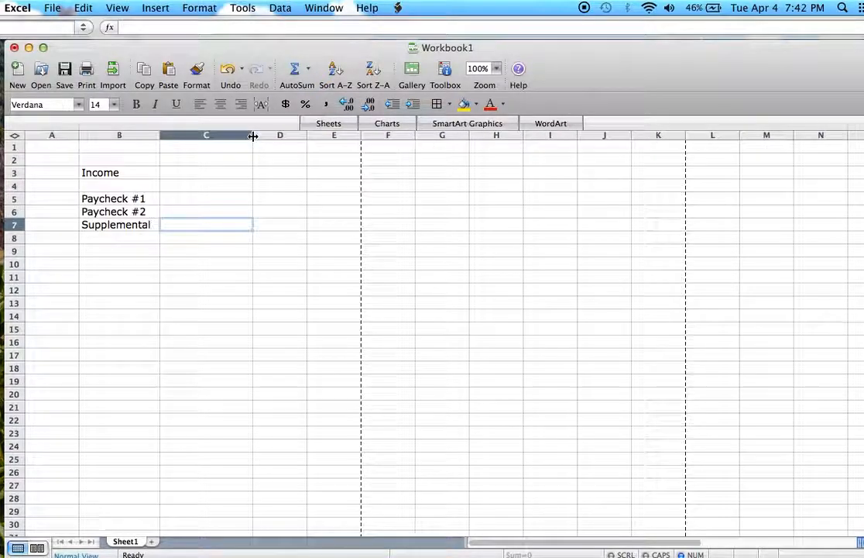
Enter the label "Total" in cell B8 below the income sources
click(181, 198)
click(190, 212)
click(189, 225)
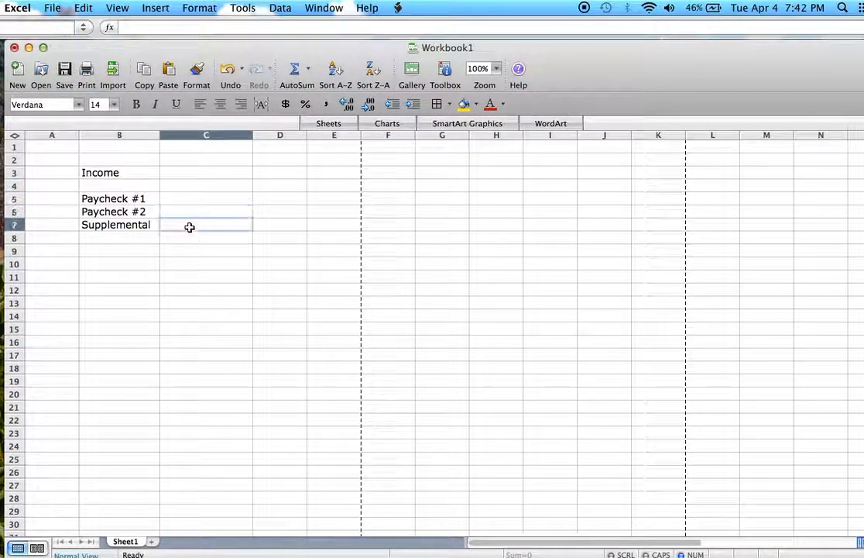
click(184, 242)
click(119, 242)
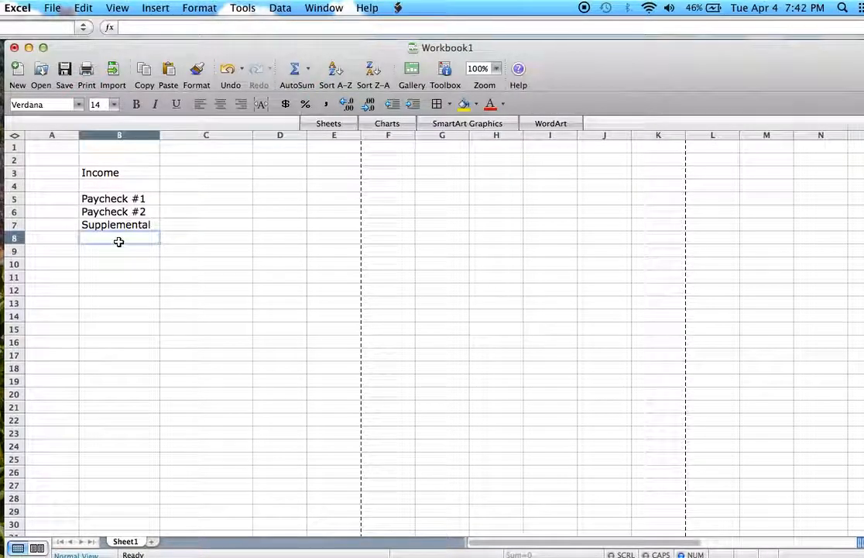
text(Total)
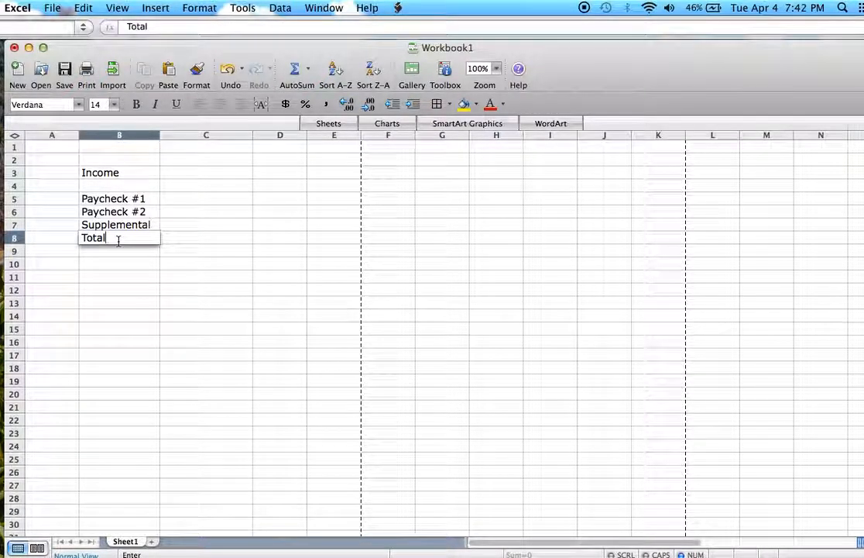
key(Tab)
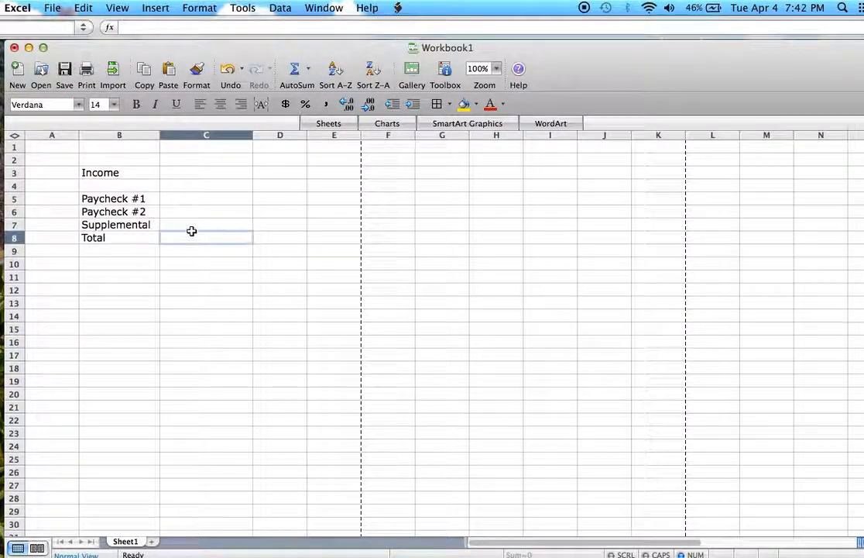
Apply borders to all cells of the income table B3:C8 and add a thick outline around it
drag(87, 172, 189, 237)
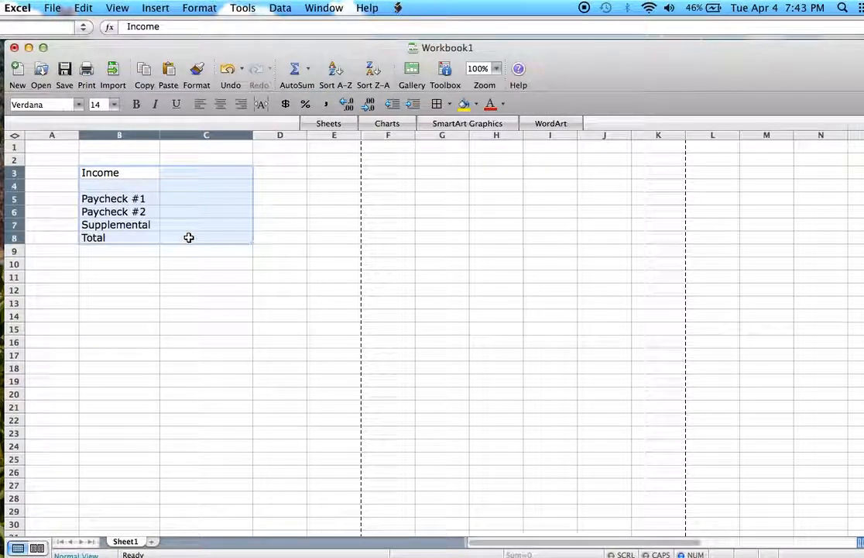
click(453, 107)
click(437, 108)
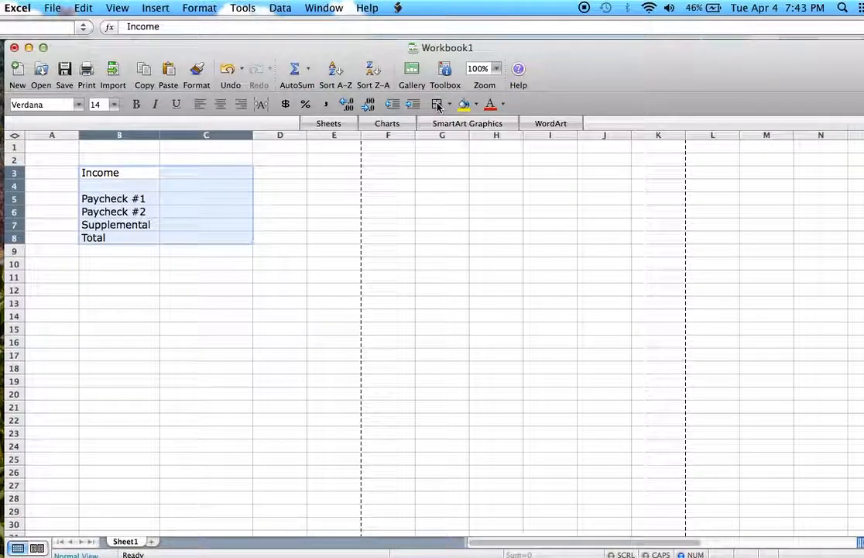
click(438, 107)
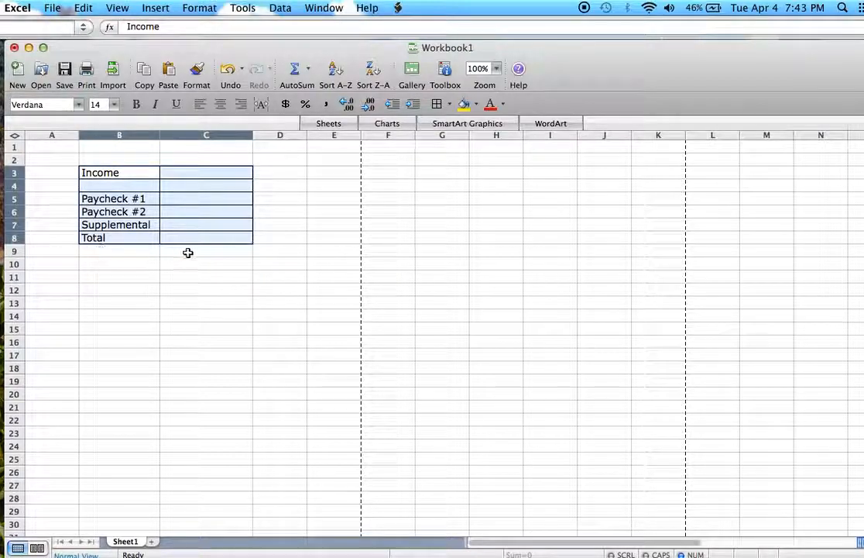
click(451, 107)
click(551, 192)
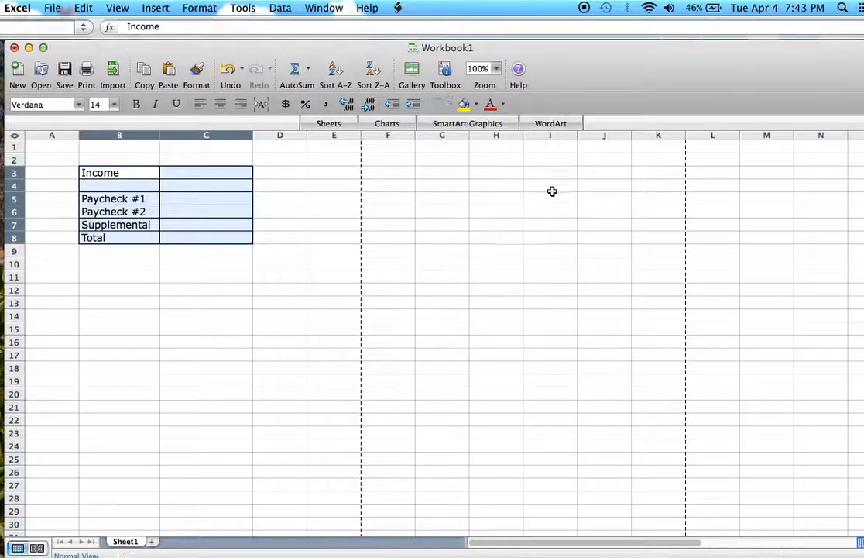
click(217, 253)
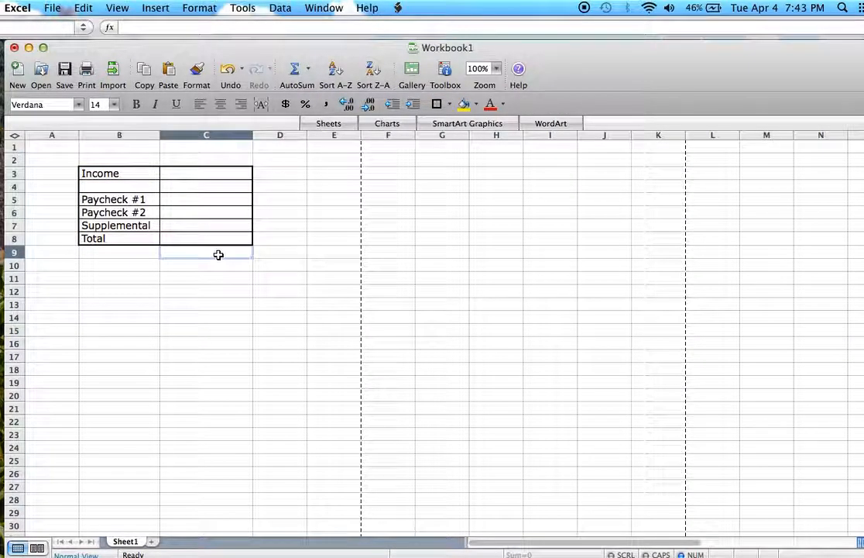
Add a thick outline around the Income heading row, cells B3:C3
click(183, 174)
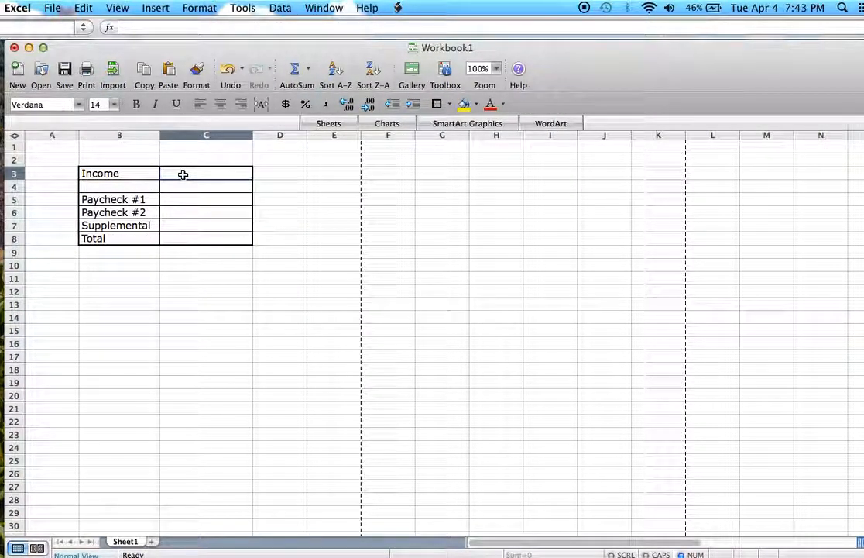
click(87, 174)
drag(86, 174, 176, 177)
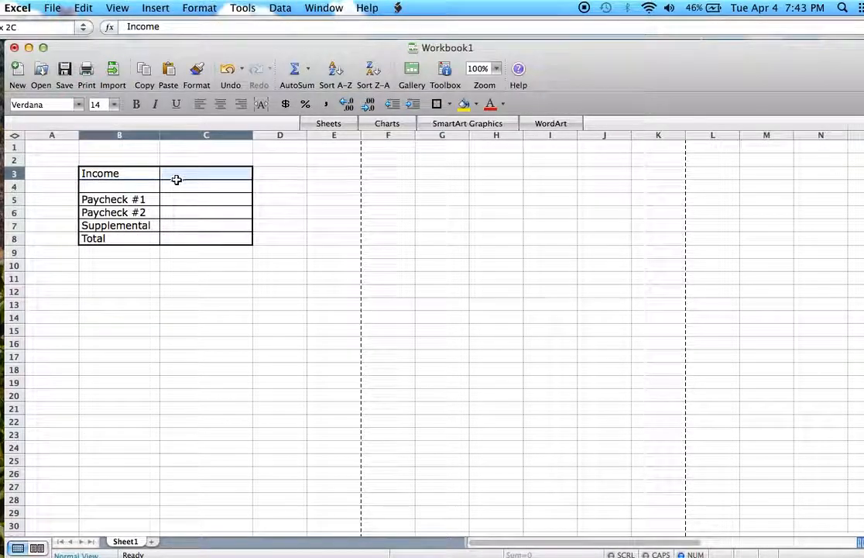
click(434, 107)
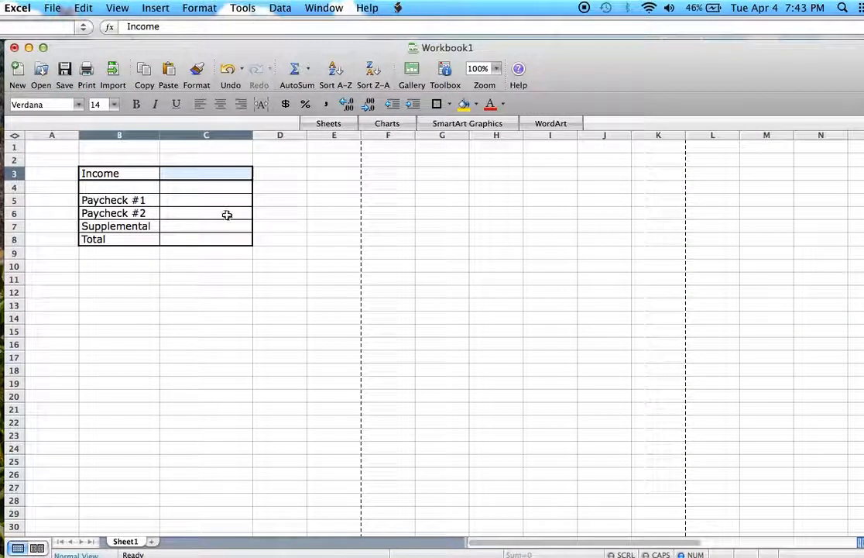
click(166, 264)
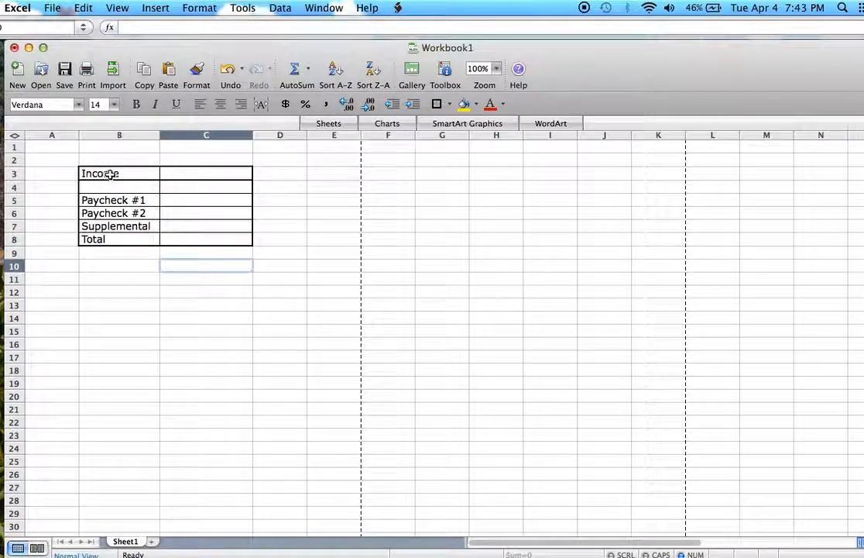
Merge cells B3 and C3 and centre the Income heading across them
drag(111, 171, 180, 172)
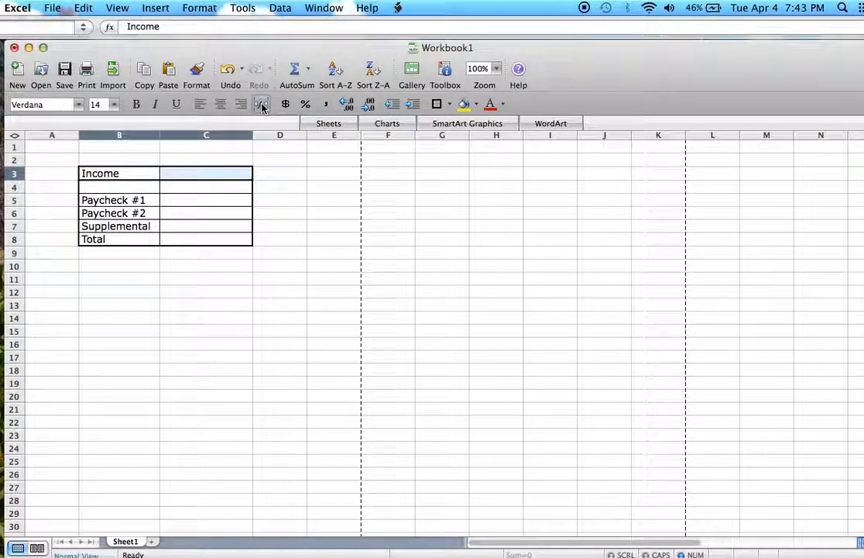
click(262, 105)
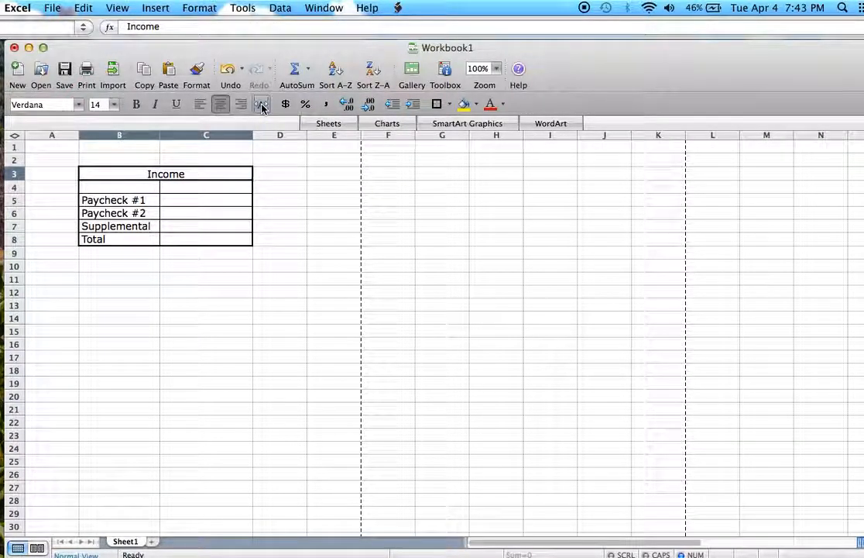
click(195, 257)
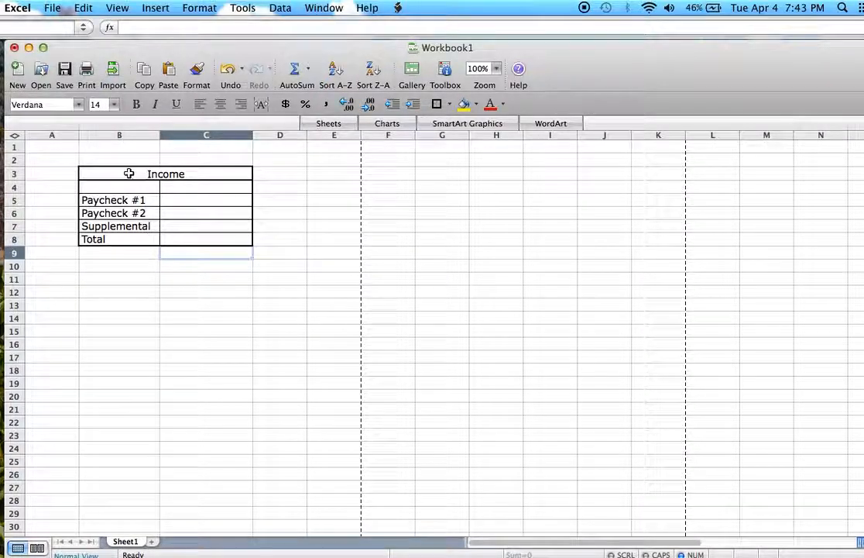
Fill the Income heading, the Total label cell B8 and the blank row B4:C4 with bright blue
click(100, 171)
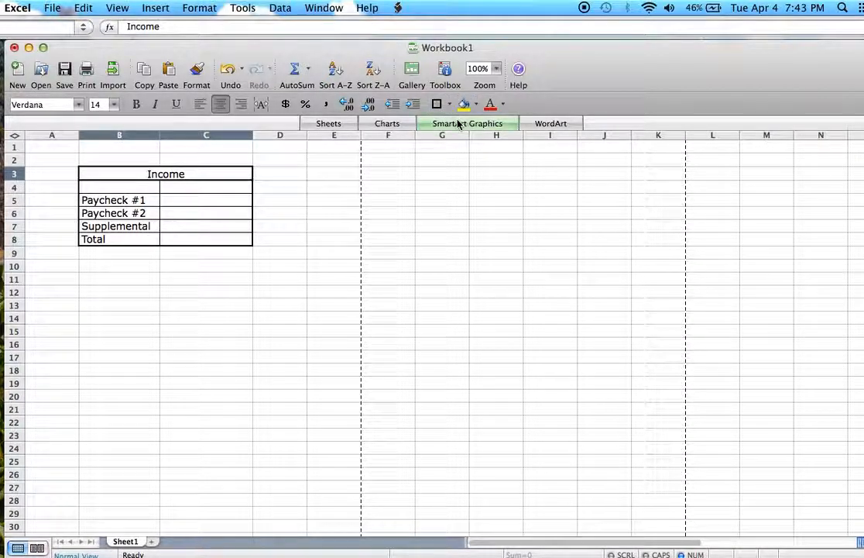
click(475, 104)
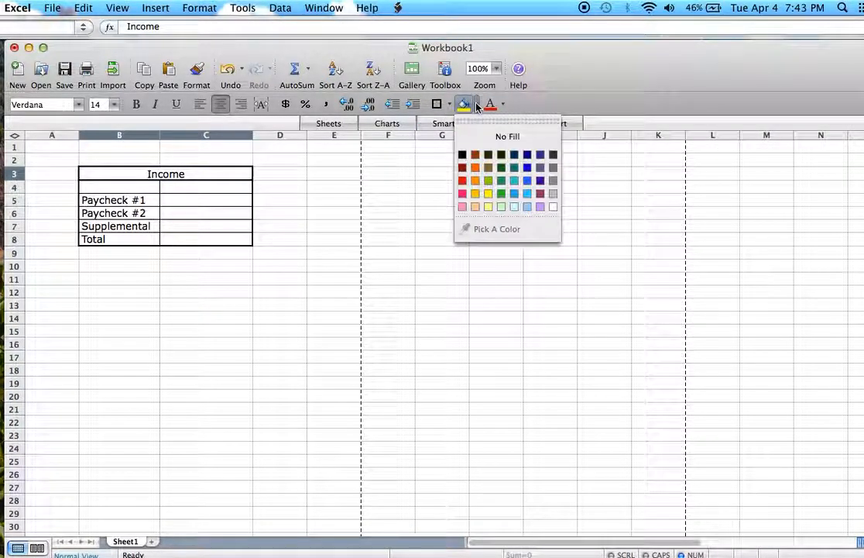
click(515, 195)
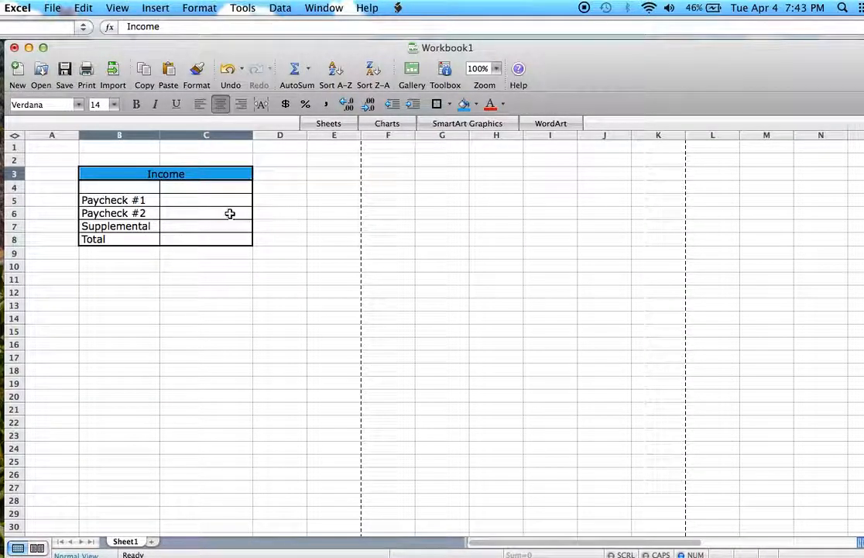
click(109, 243)
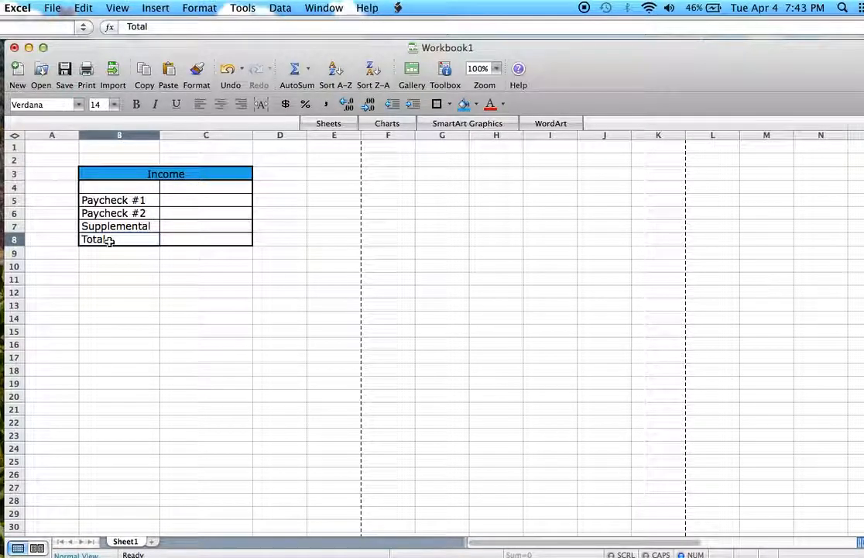
click(464, 105)
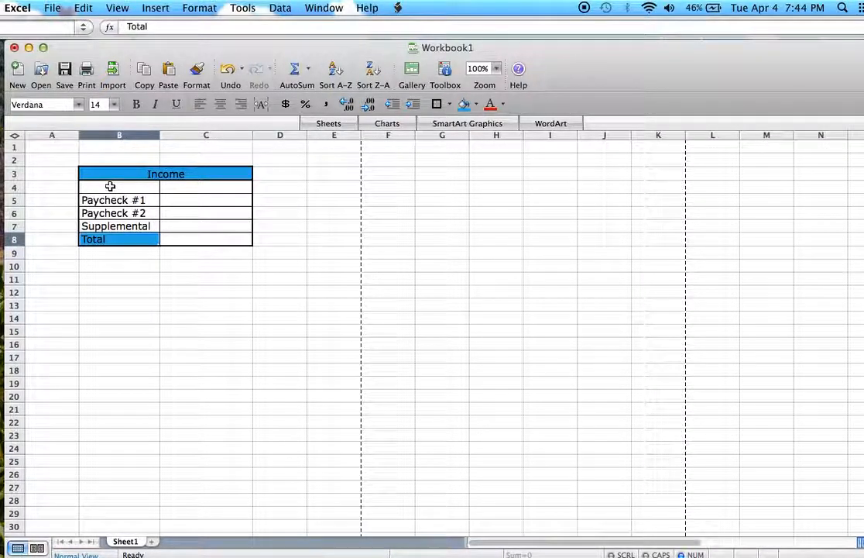
drag(110, 186, 197, 188)
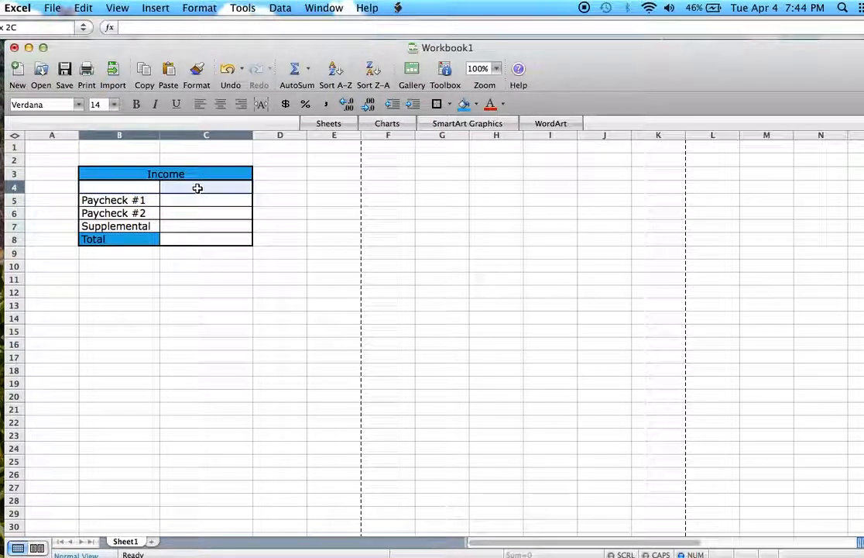
click(464, 105)
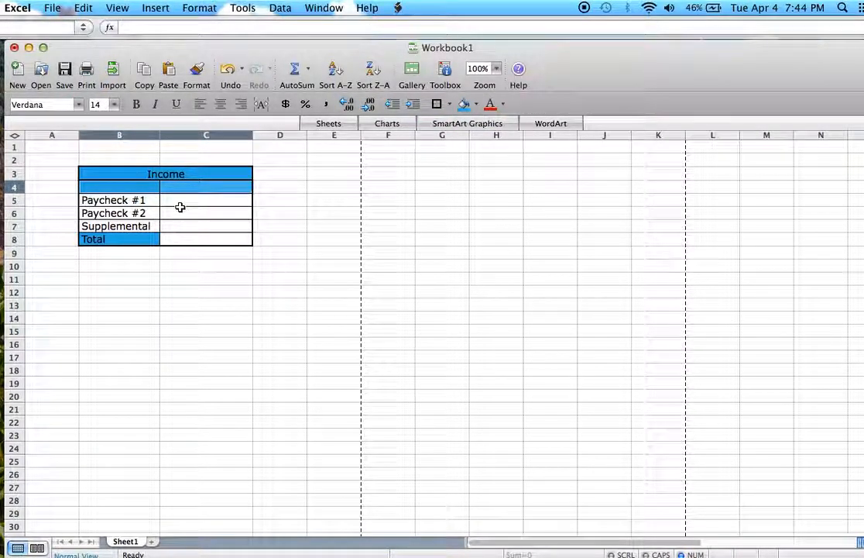
Fill the amount cells C5:C8 of the income table with pale turquoise
drag(179, 196, 214, 225)
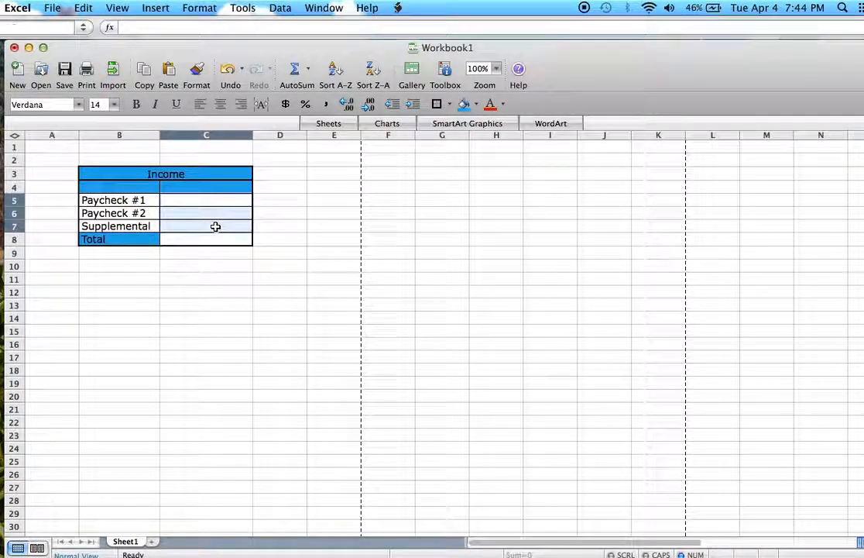
click(478, 107)
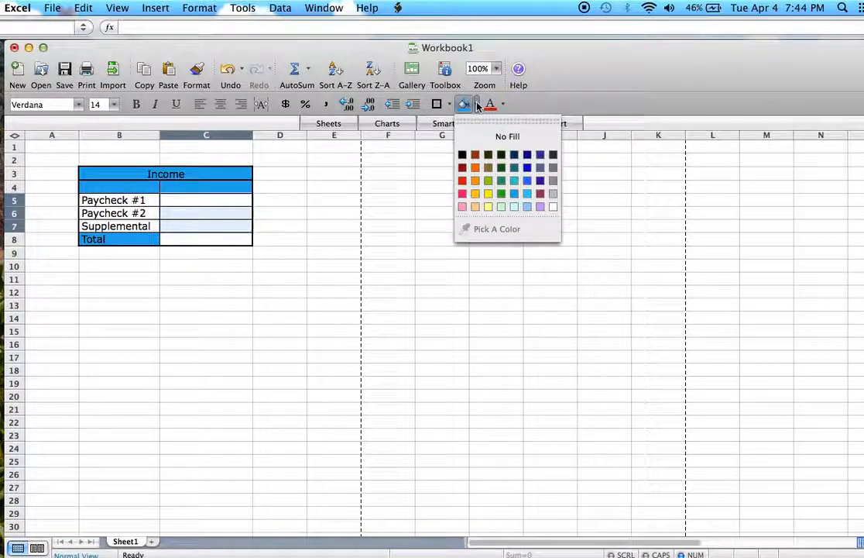
click(514, 207)
click(139, 238)
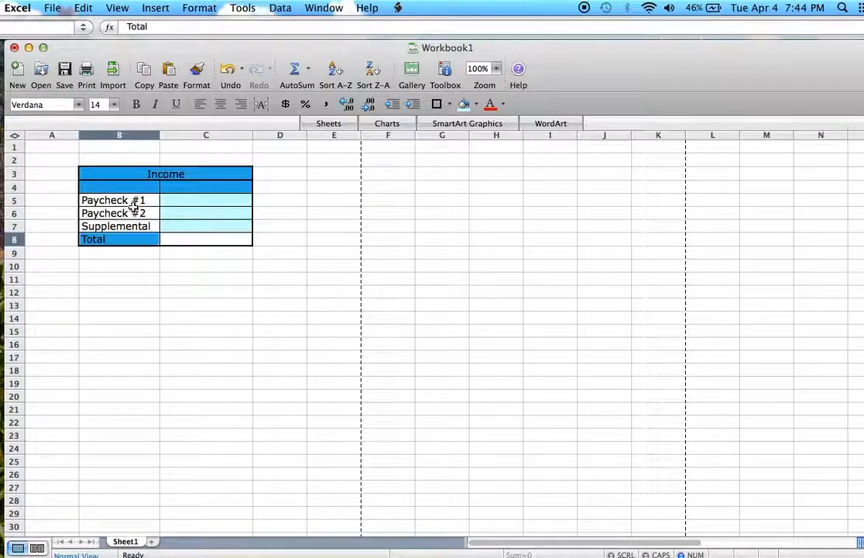
click(167, 241)
click(463, 105)
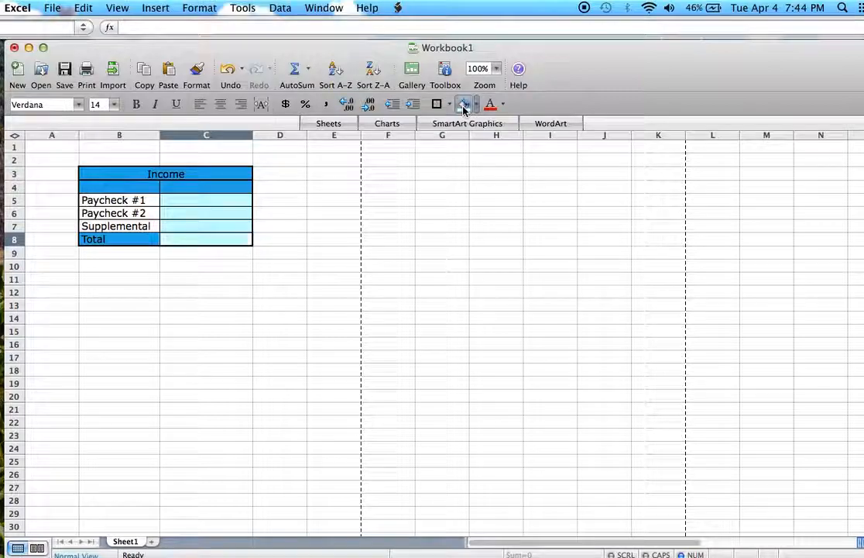
click(226, 258)
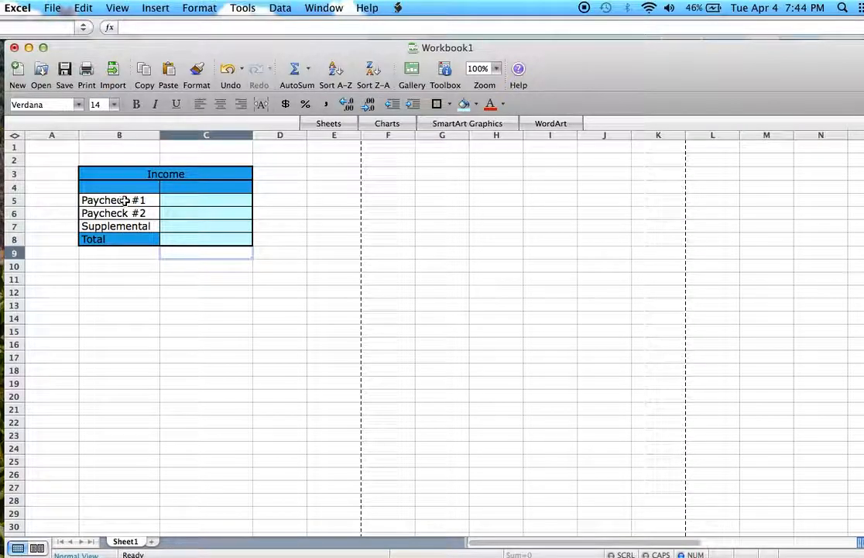
Fill the income source label cells B5:B7 with the same bright blue as the heading
drag(125, 200, 126, 225)
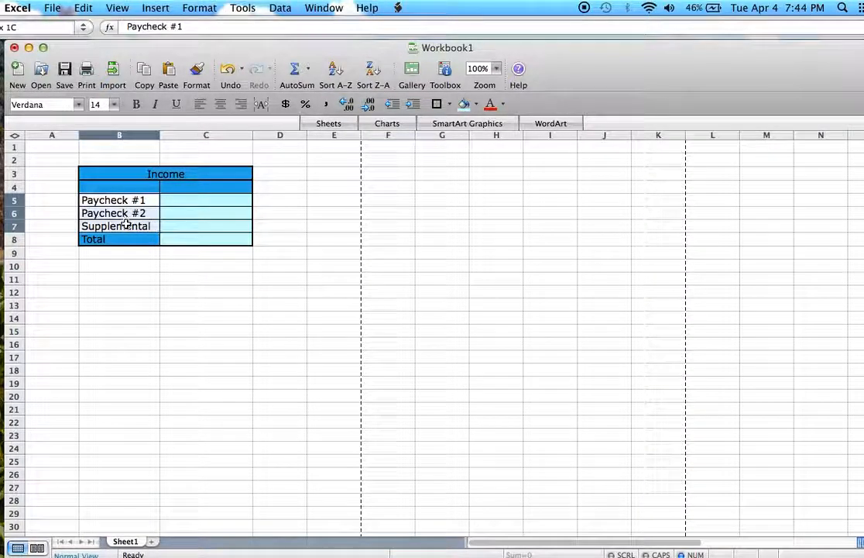
click(476, 104)
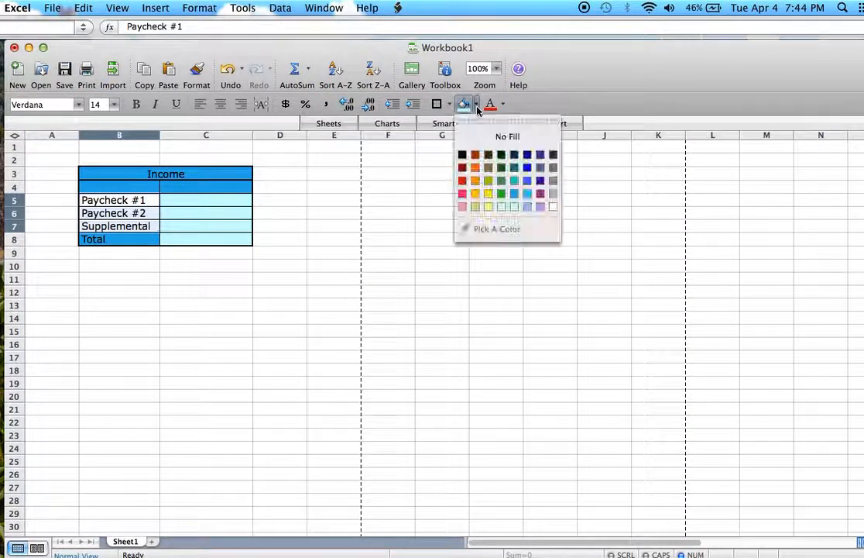
click(513, 195)
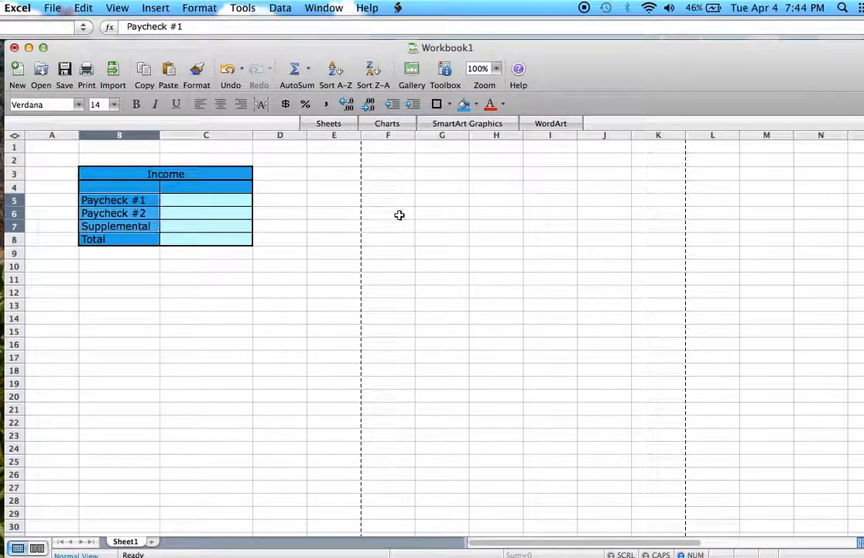
click(191, 250)
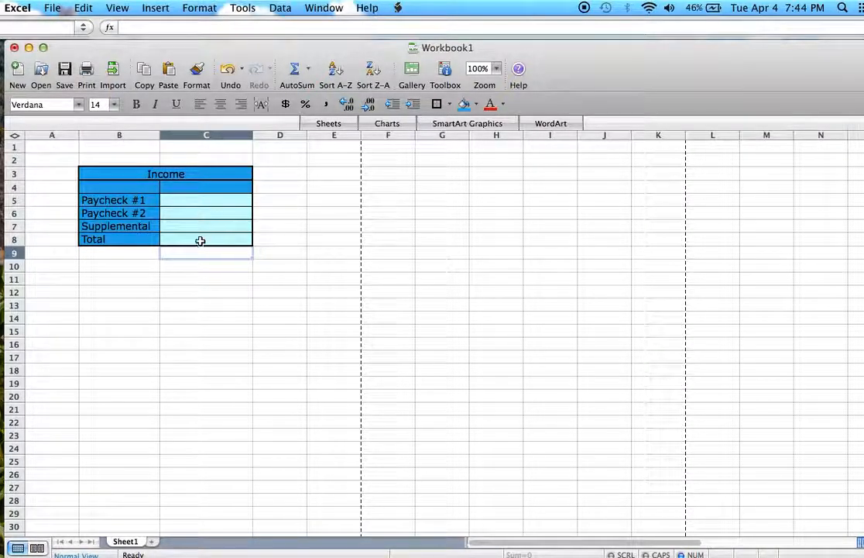
Format the amount cells C5:C8 as Accounting with 2 decimal places and the $ symbol
drag(205, 198, 204, 238)
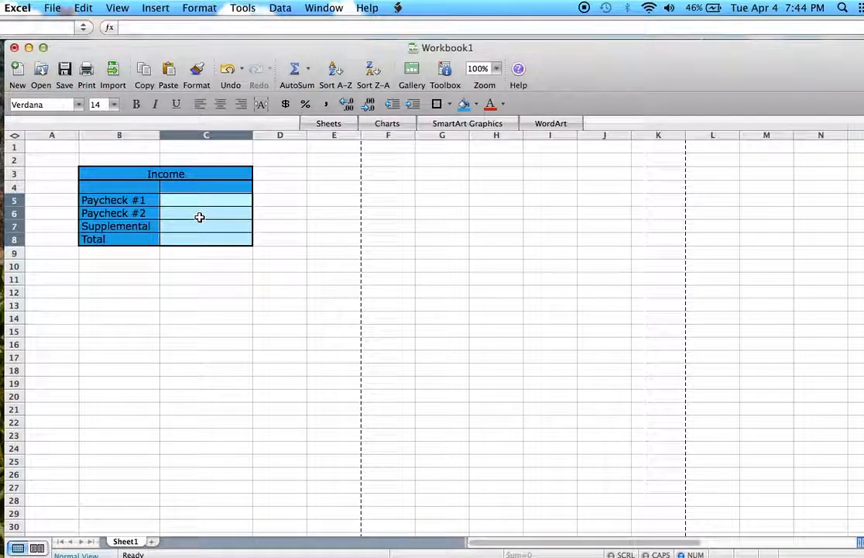
right_click(199, 221)
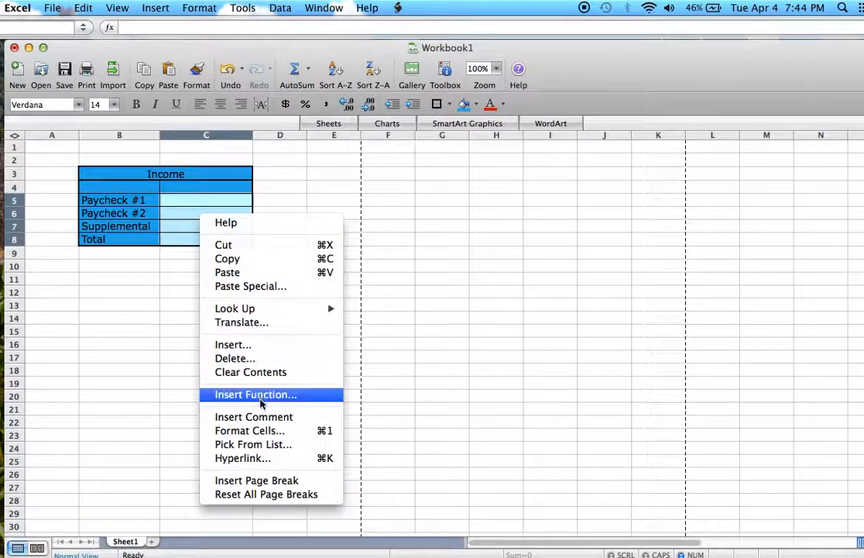
click(258, 432)
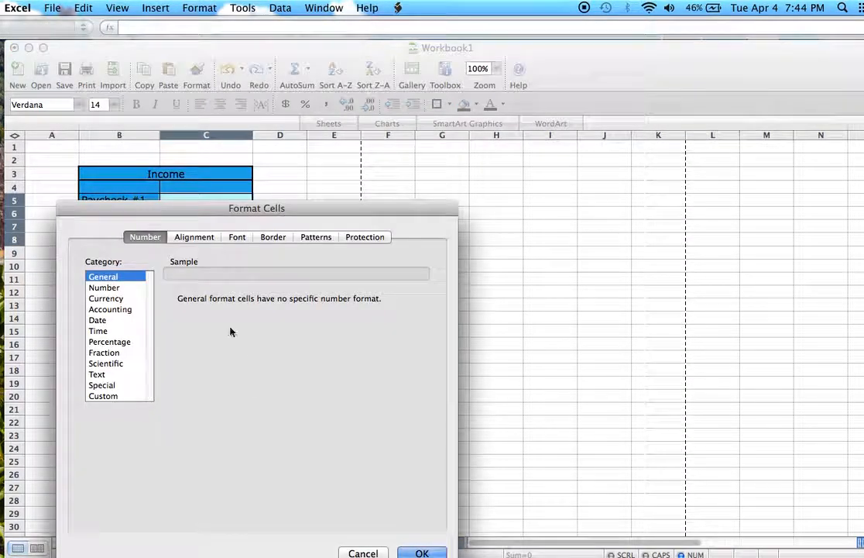
click(110, 309)
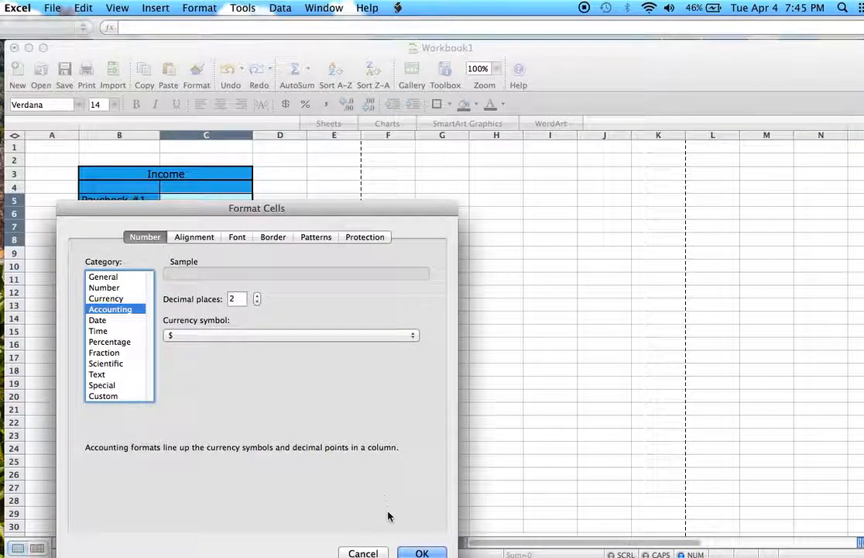
click(421, 553)
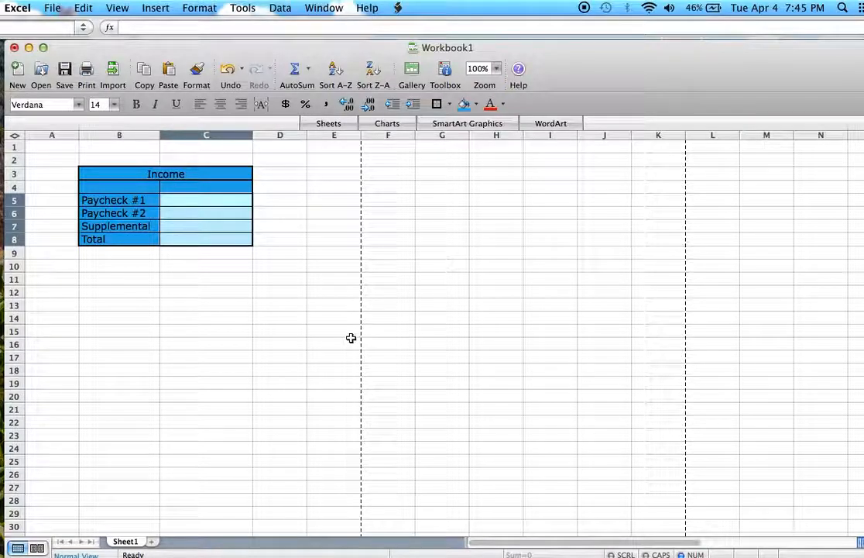
Enter the formula =sum(C5:C7) in cell C8 to total the income amounts
click(185, 238)
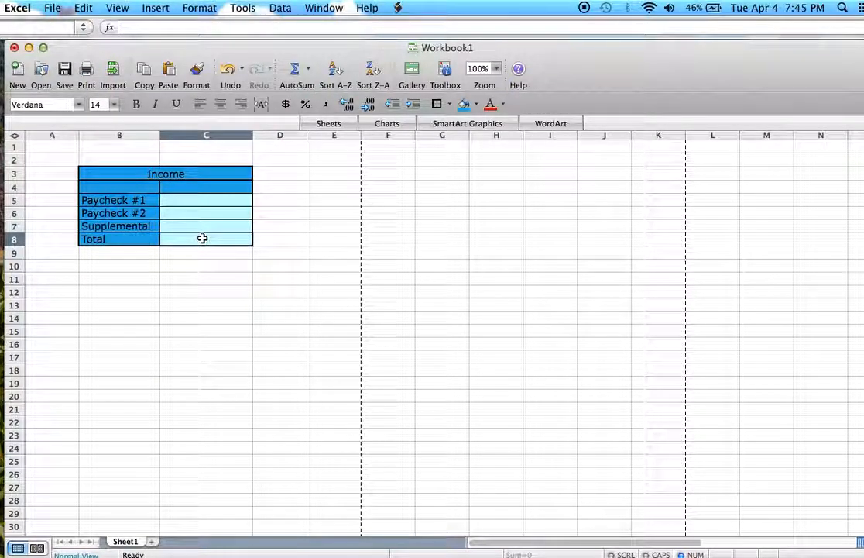
text(=suM)
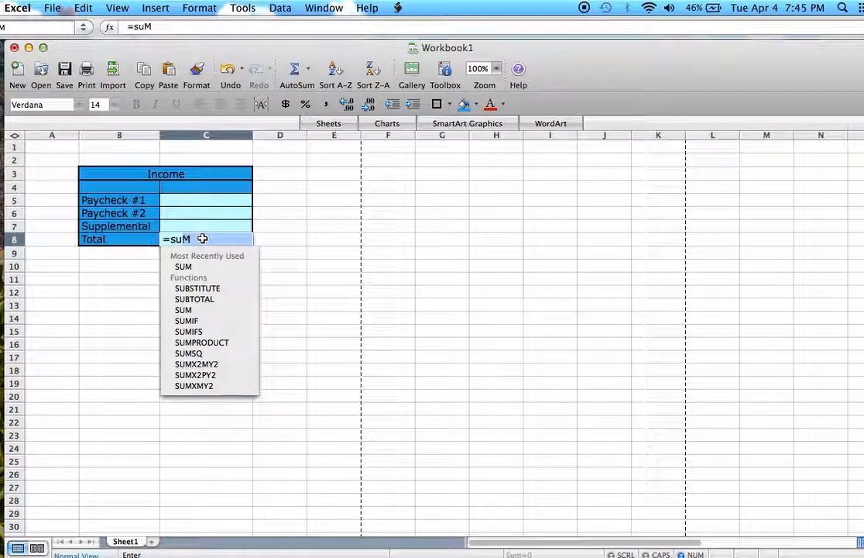
key(BackSpace)
text(m)
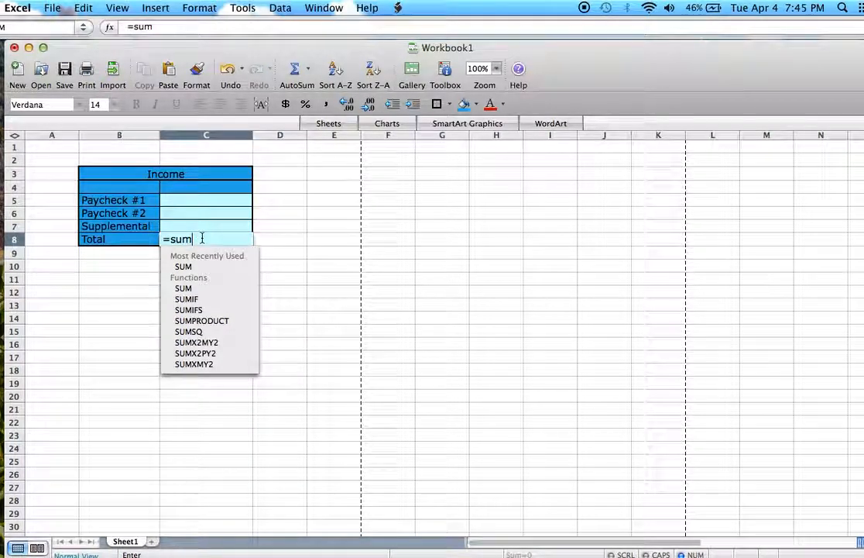
text(()
drag(199, 199, 198, 225)
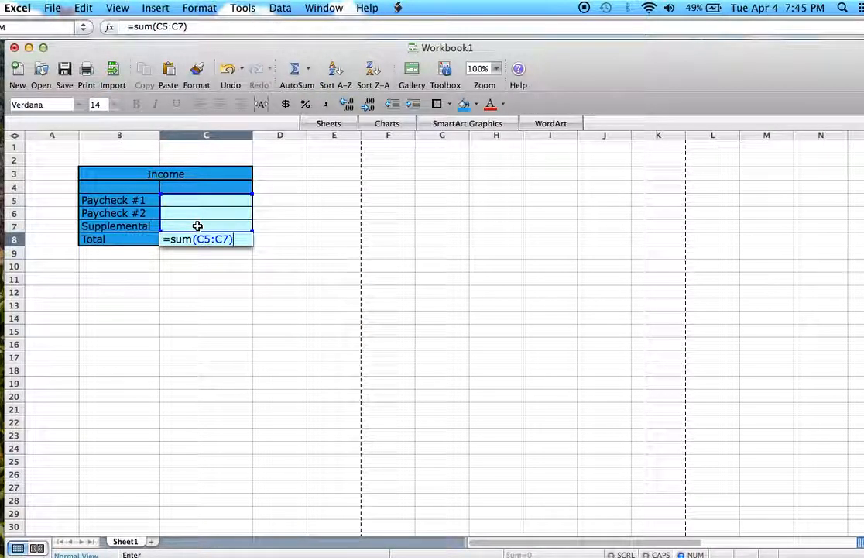
text())
key(Return)
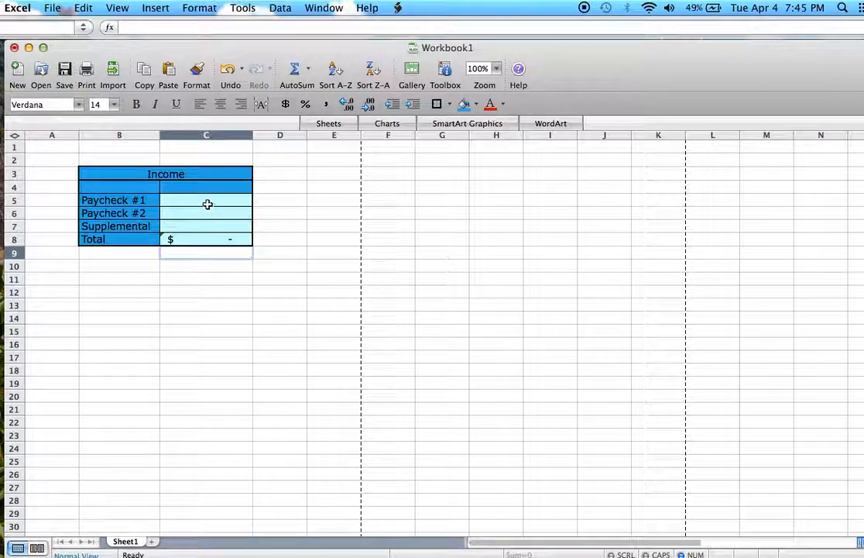
Test the total formula by entering 5 for Paycheck #1, 7 for Paycheck #2 and 9 for Supplemental
click(207, 202)
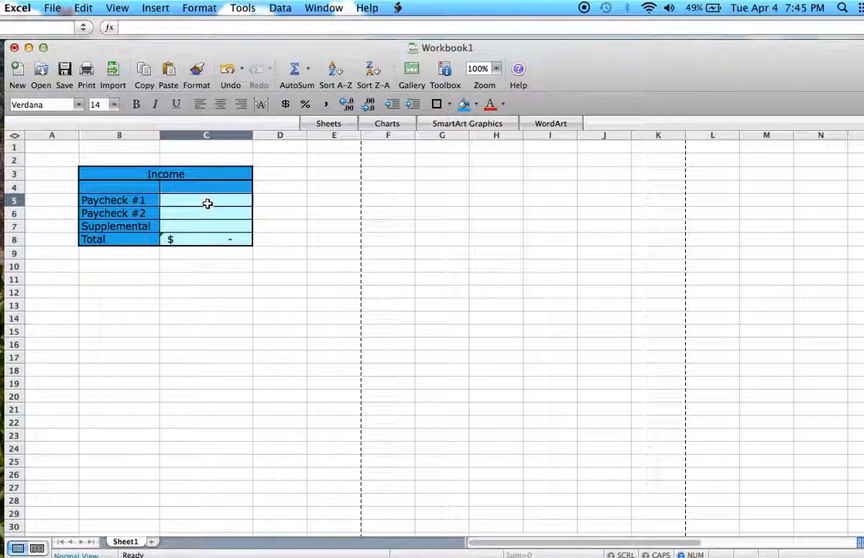
text(5)
key(Return)
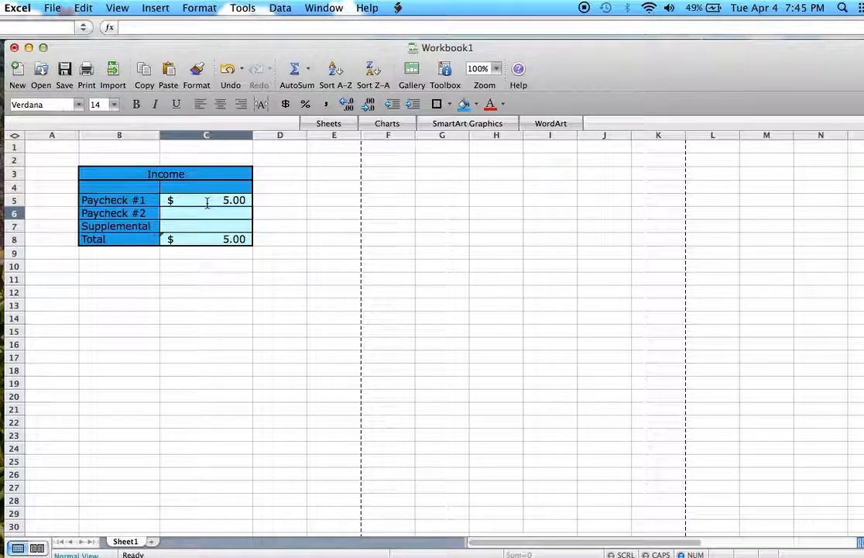
key(Return)
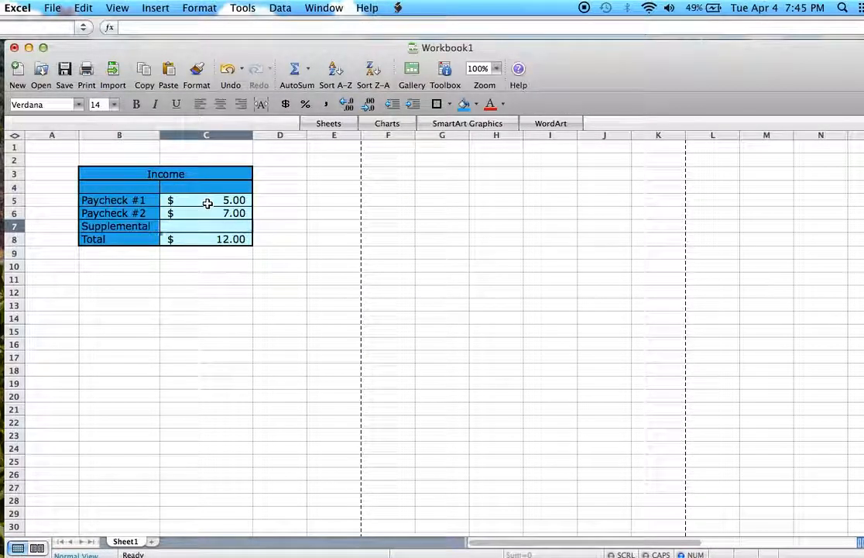
text(9)
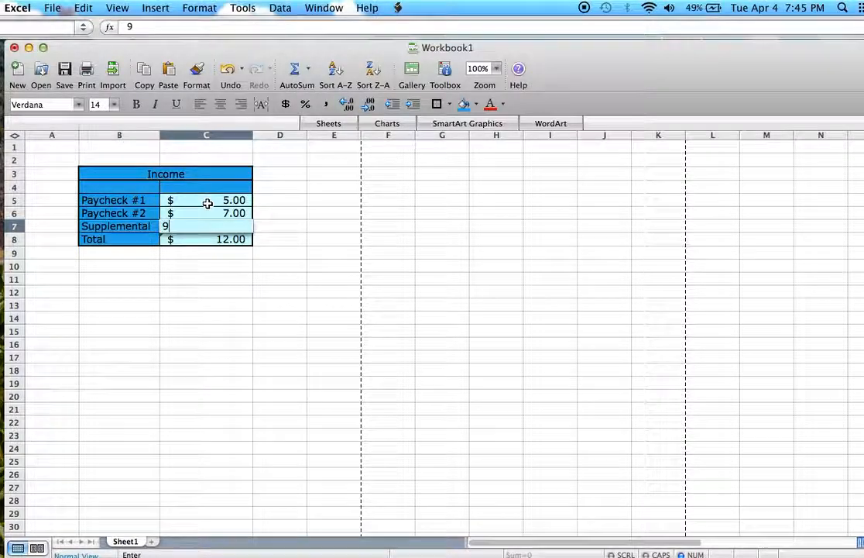
key(Return)
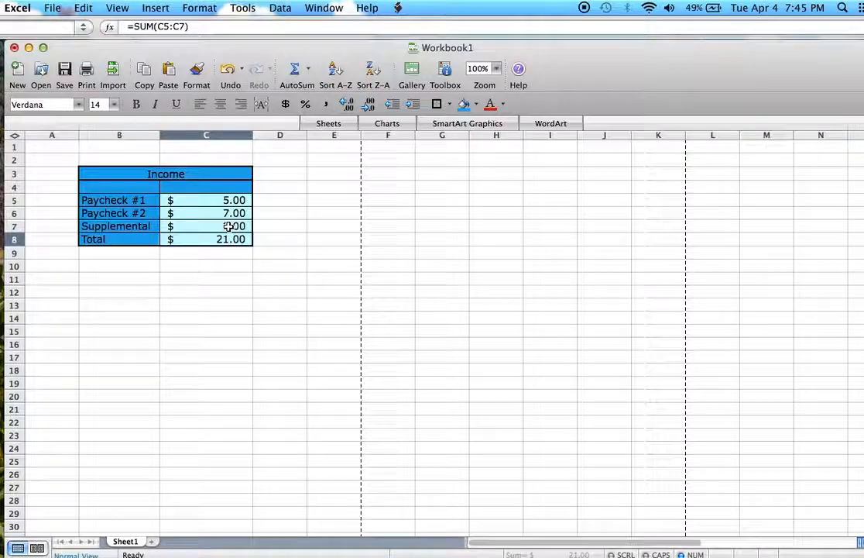
Clear the test amounts from cells C5:C7 of the income table
click(229, 226)
key(BackSpace)
key(Up)
key(BackSpace)
key(Up)
key(BackSpace)
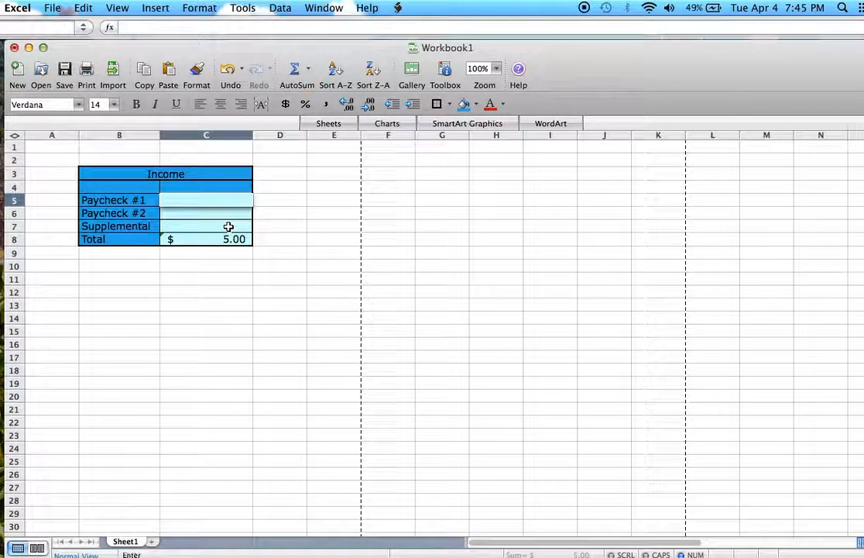
key(Return)
key(Down)
key(Down)
key(Down)
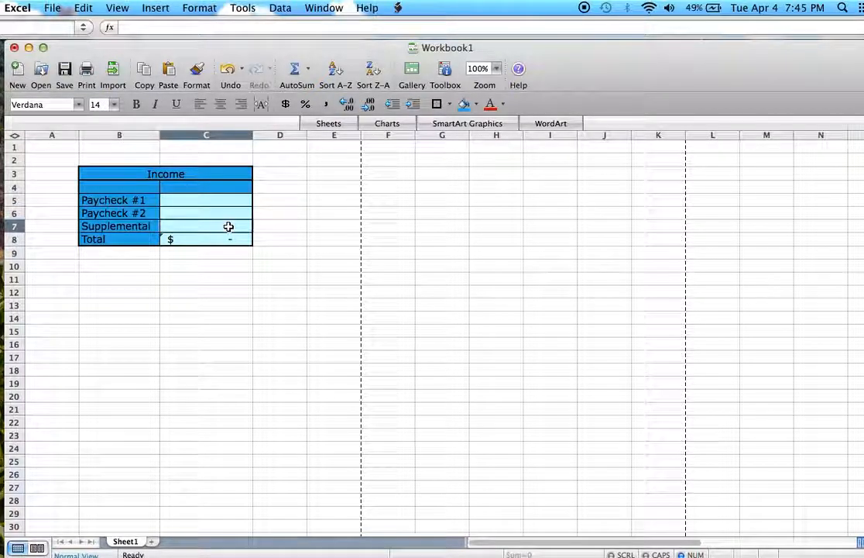
key(Down)
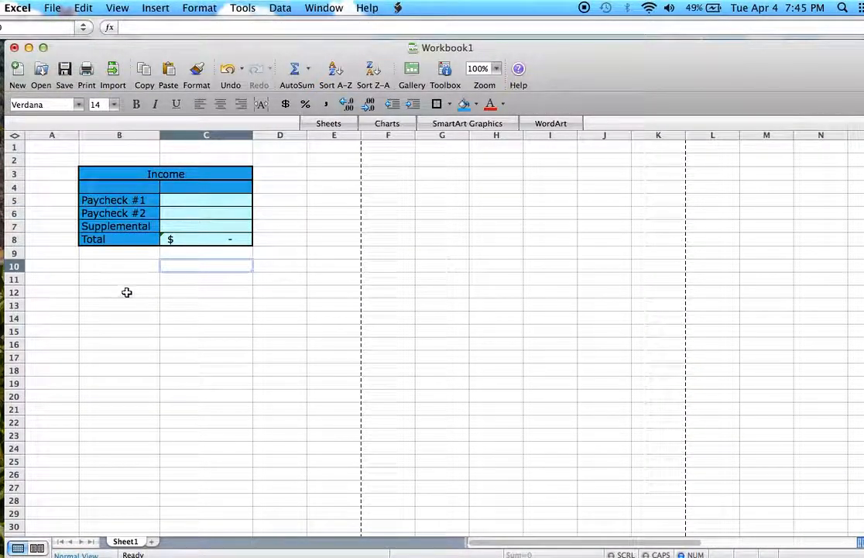
Make the Total label in cell B8 bold
click(115, 241)
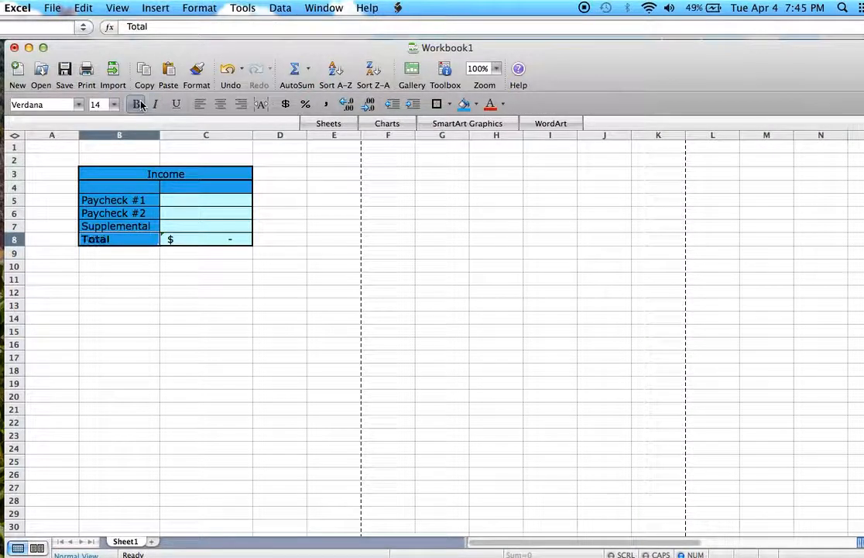
Make the merged Income heading and the total amount in cell C8 bold
click(178, 170)
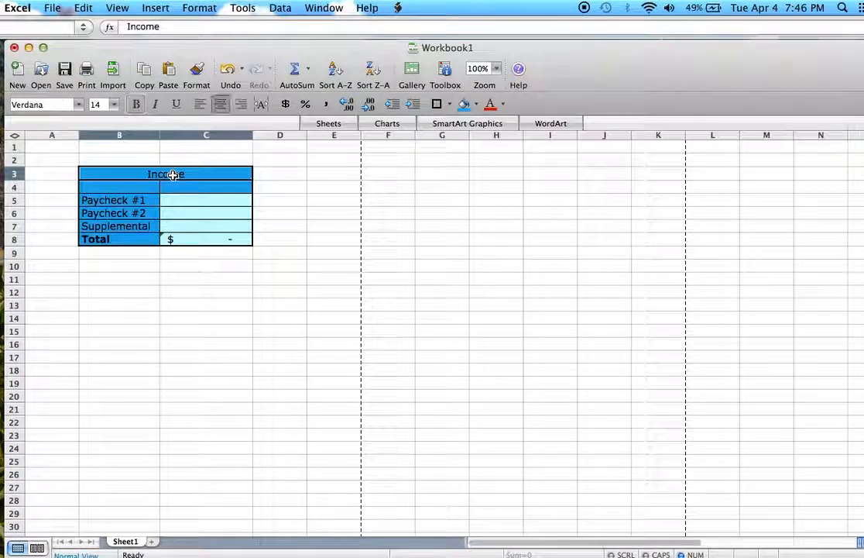
click(136, 104)
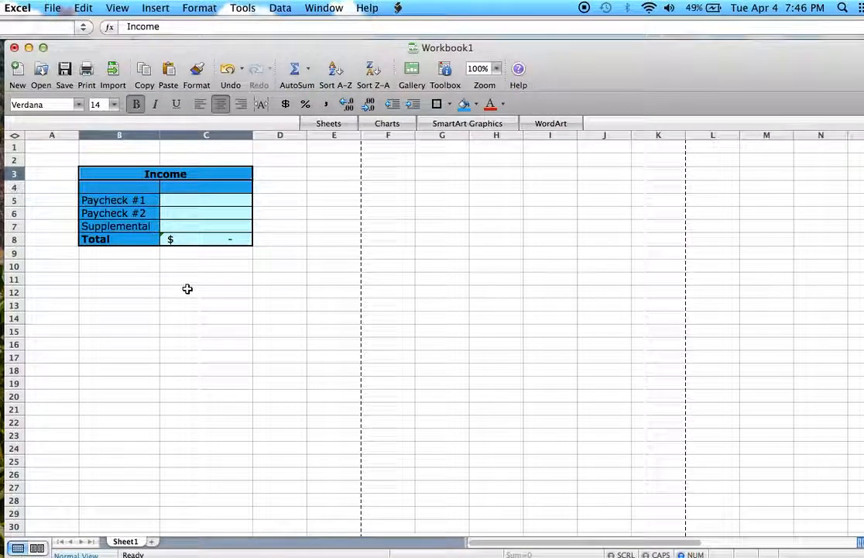
click(207, 238)
click(136, 103)
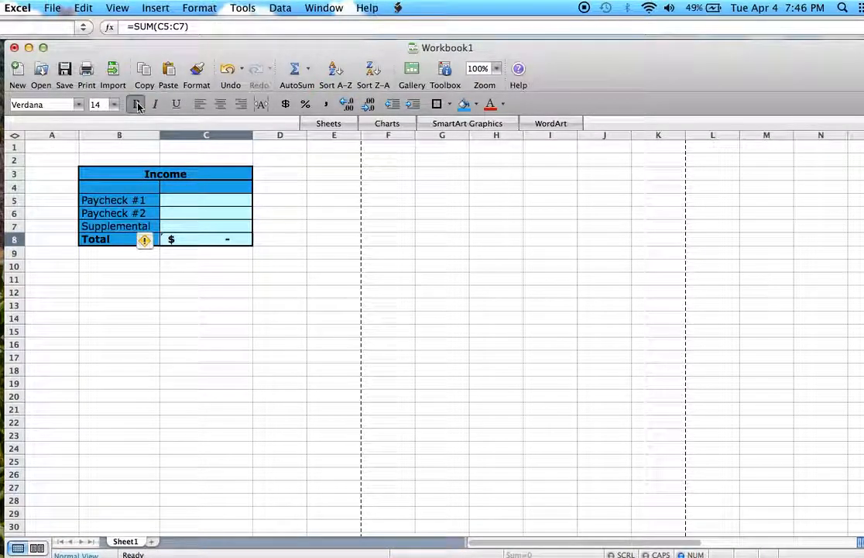
click(183, 315)
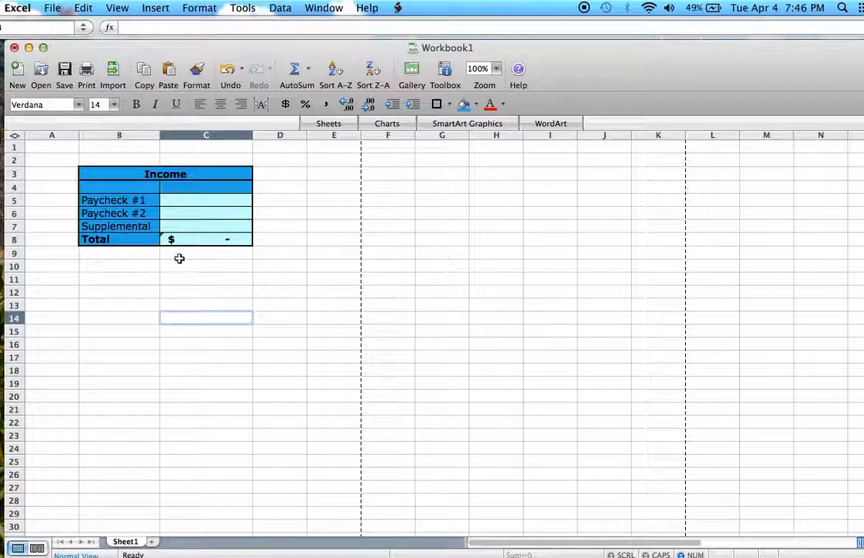
Start an expense list below the income table with Expenses in cell B10 and Rent in cell B12
click(121, 266)
text(E)
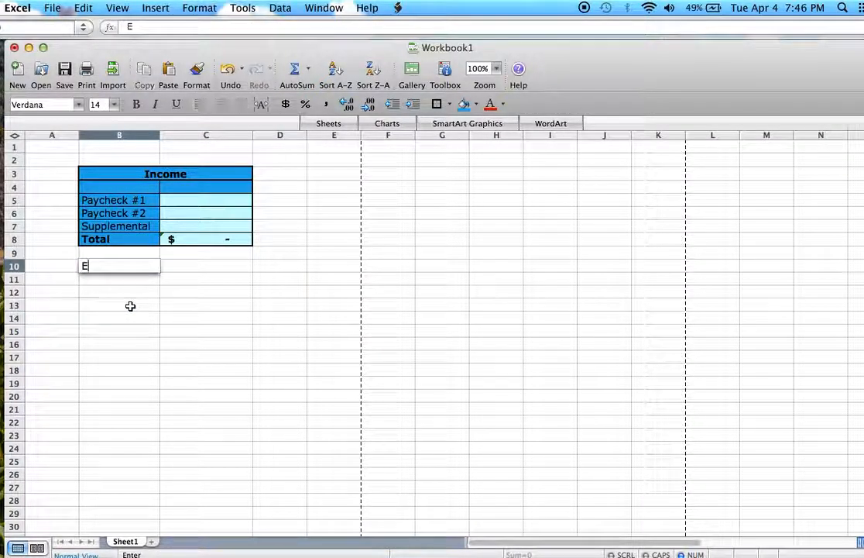
text(xpenses)
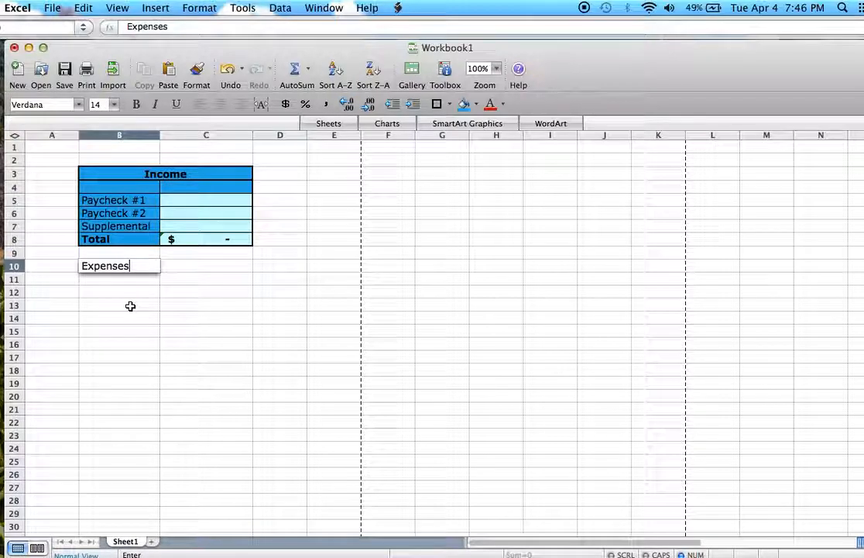
key(Return)
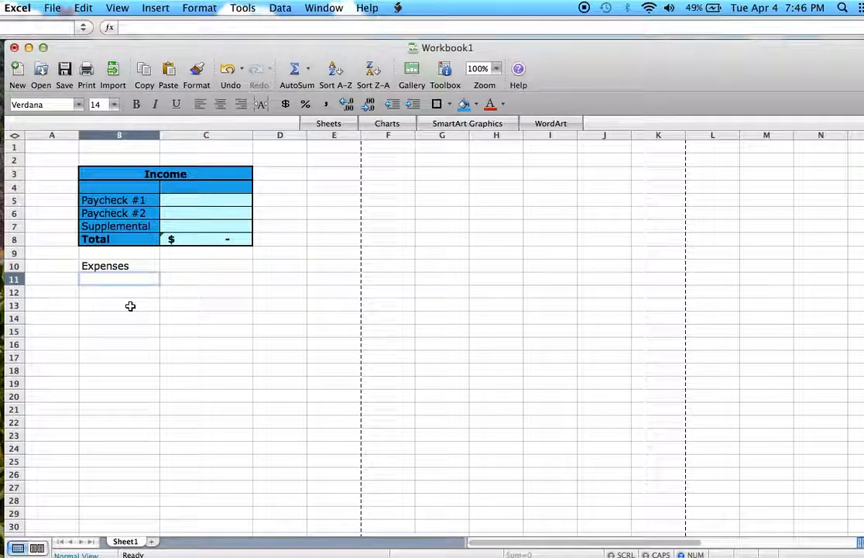
key(Return)
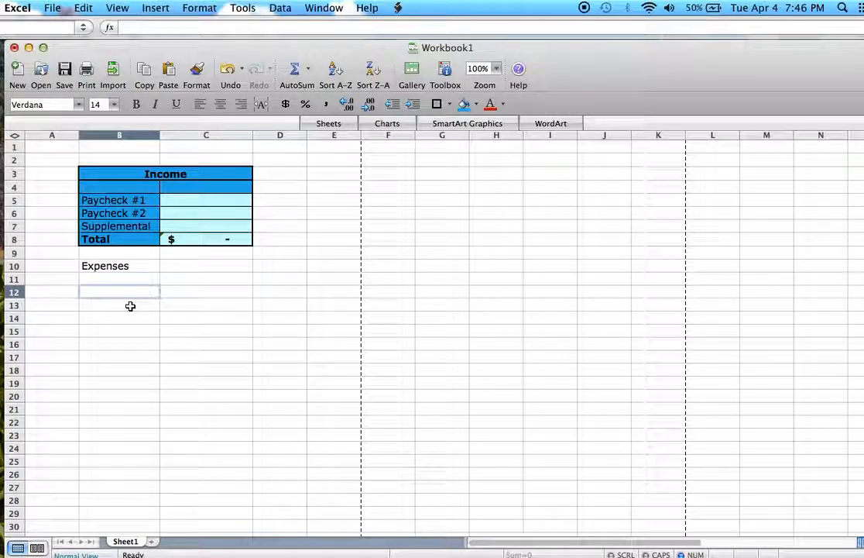
text(Rent)
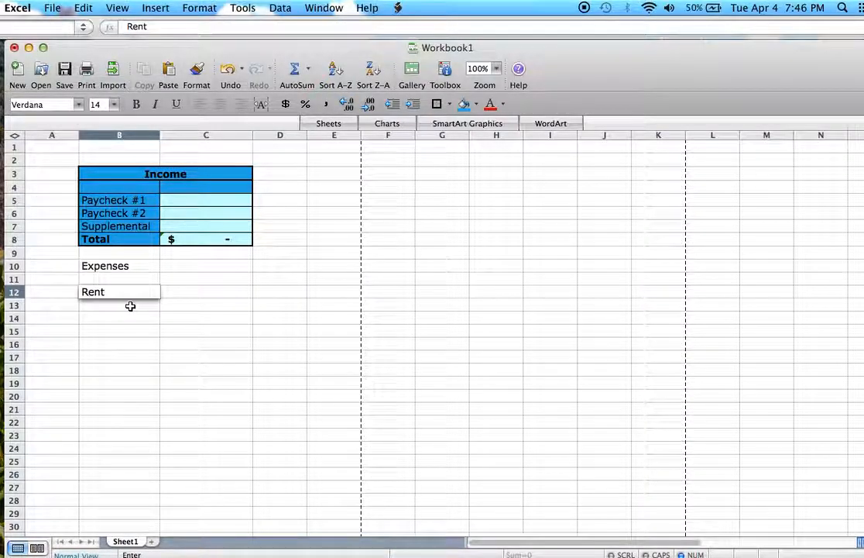
key(Tab)
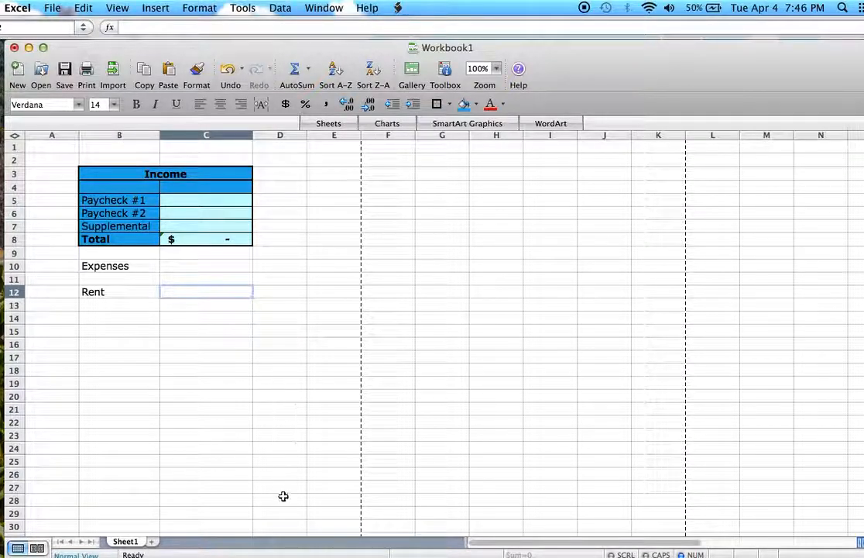
Add the column headings Budget in cell C10 and Actual in cell D10 beside Expenses
click(182, 268)
text(Budget)
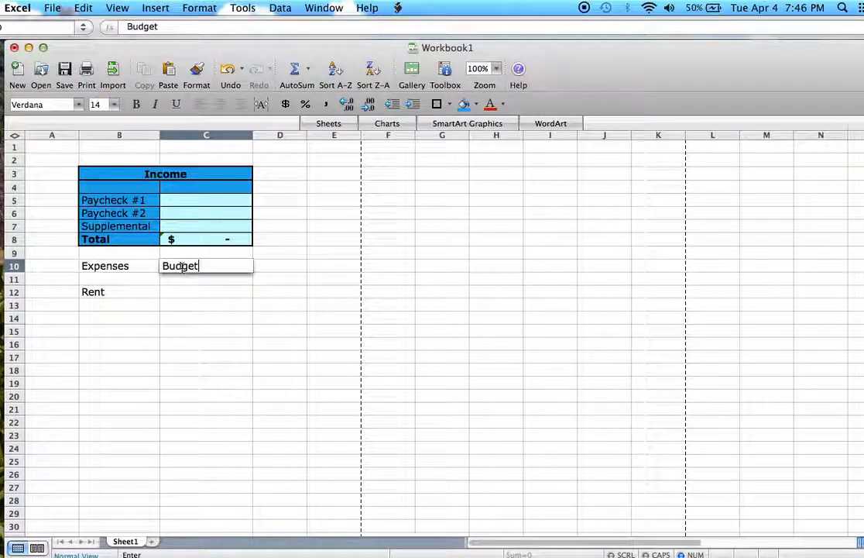
key(Tab)
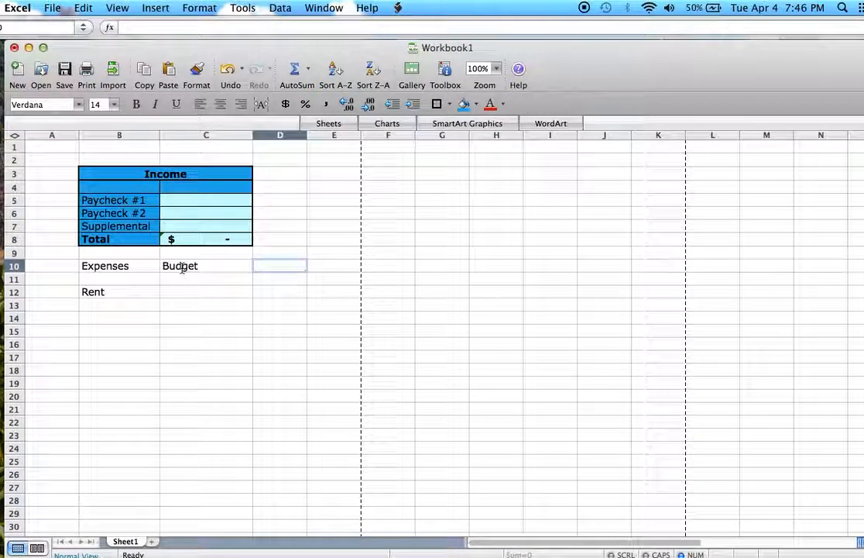
text(Actua)
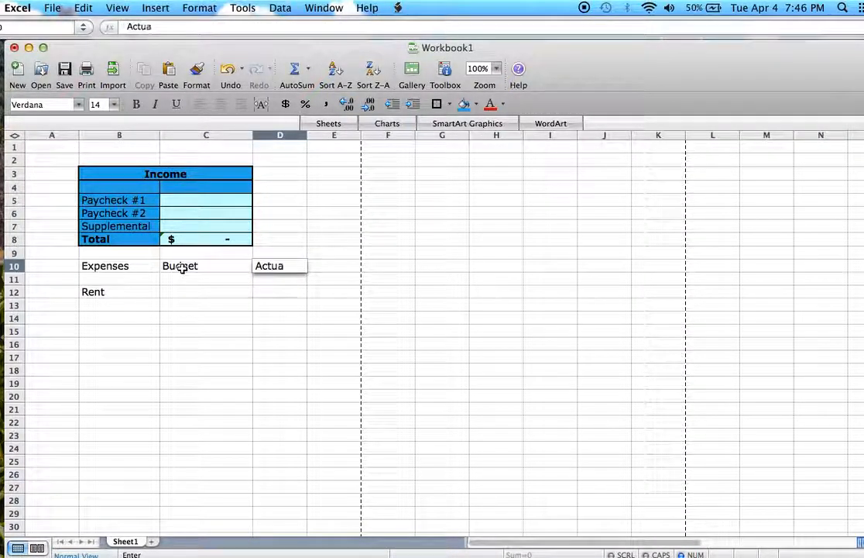
text(l)
key(Return)
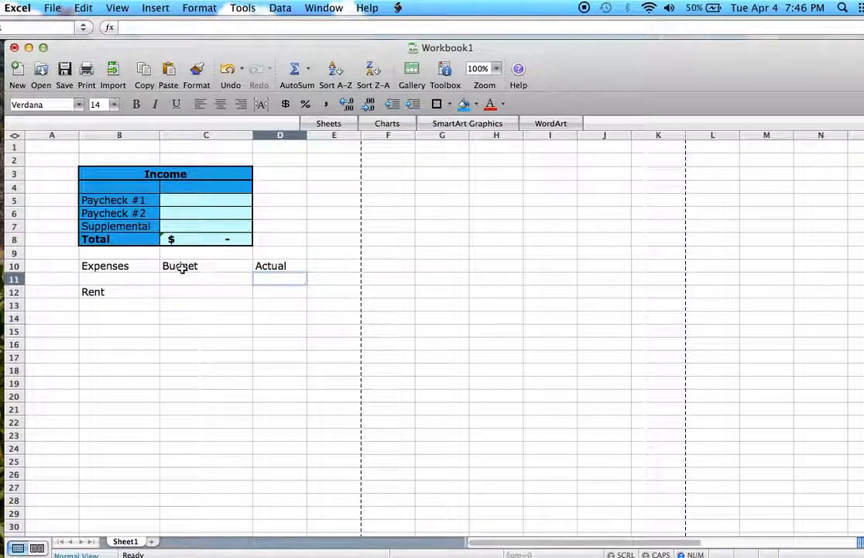
Enter the expense labels Utilities, Gas and Car Insurance in cells B13:B15 below Rent
click(106, 306)
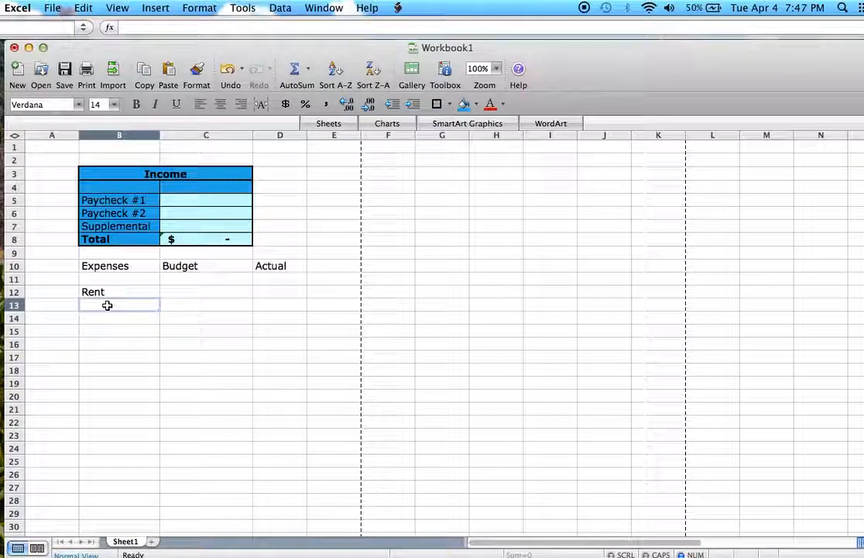
text(Utilities)
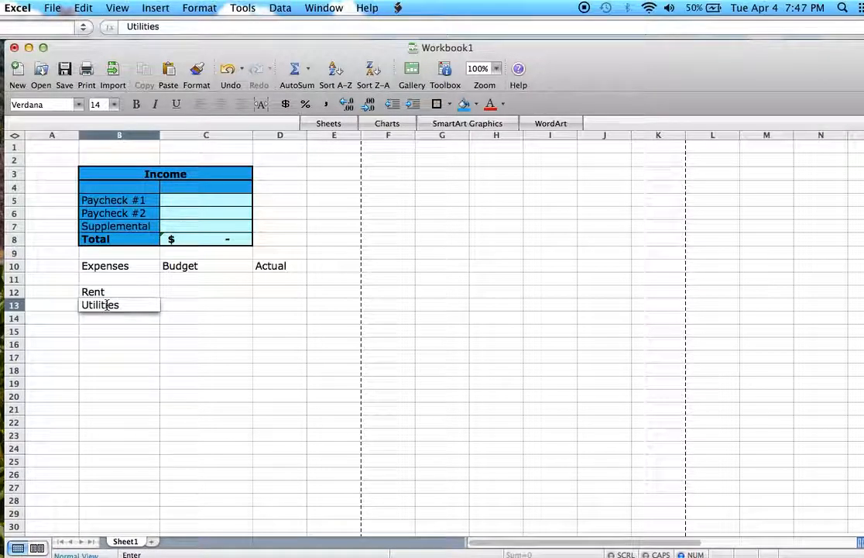
key(Return)
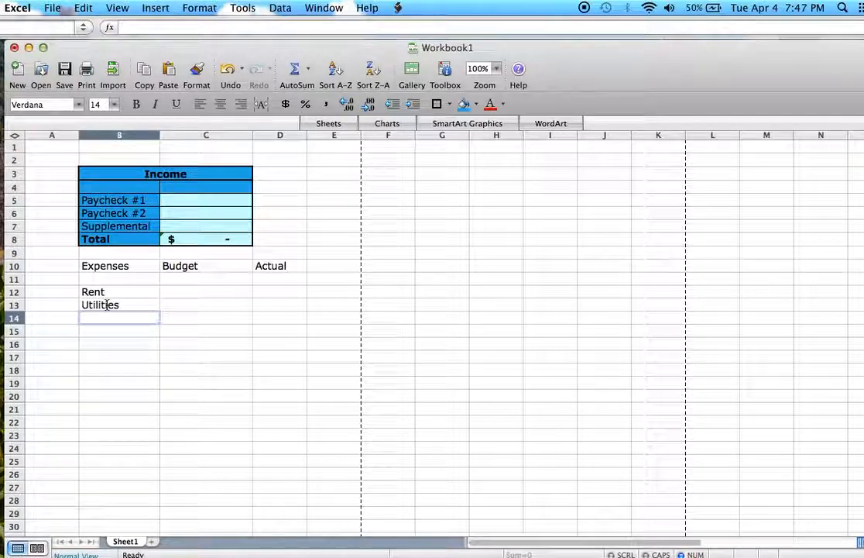
text(Gas)
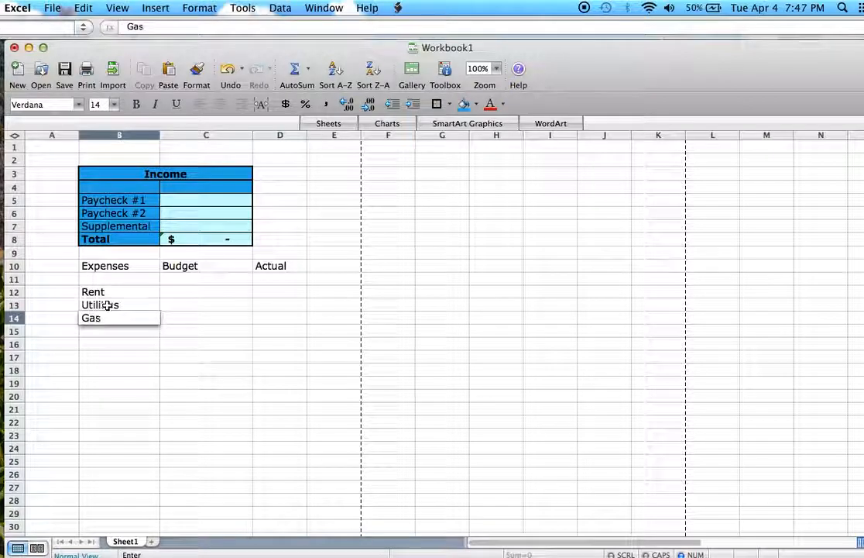
key(Return)
text(Car)
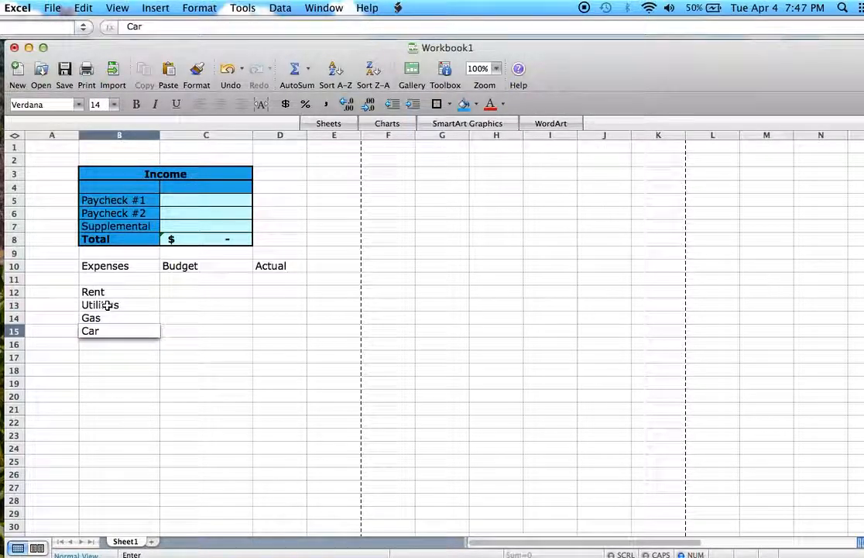
text( Insuaance)
key(Return)
Continue the expense list with Cell Phone, Groceries and Household in cells B16:B18
text(Cell Phone)
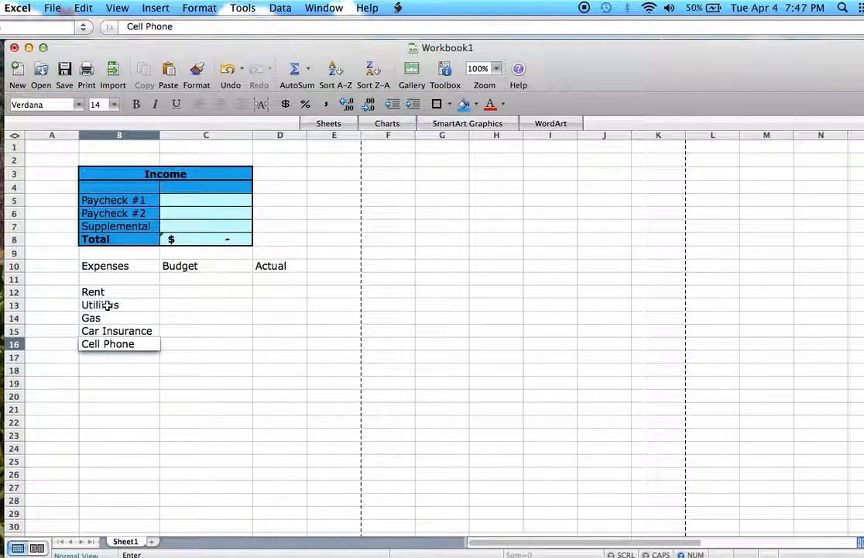
key(Return)
text(Groceries)
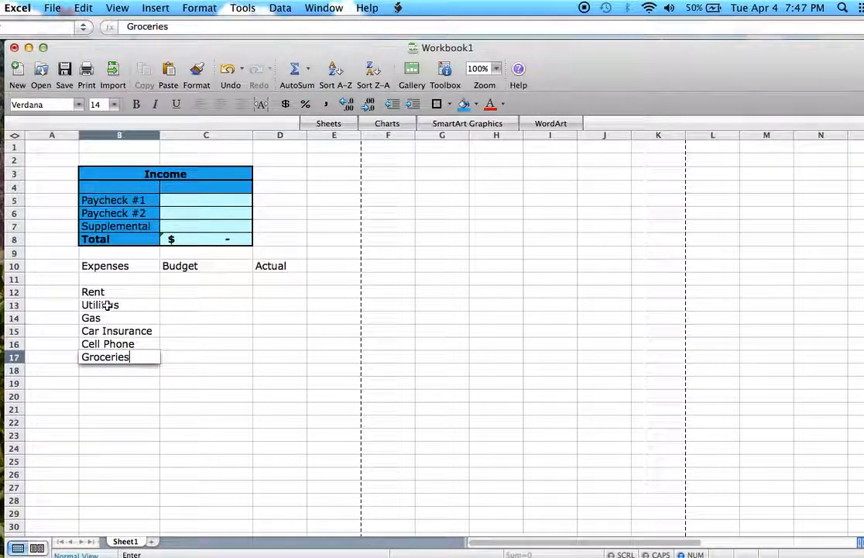
key(Return)
text(Household)
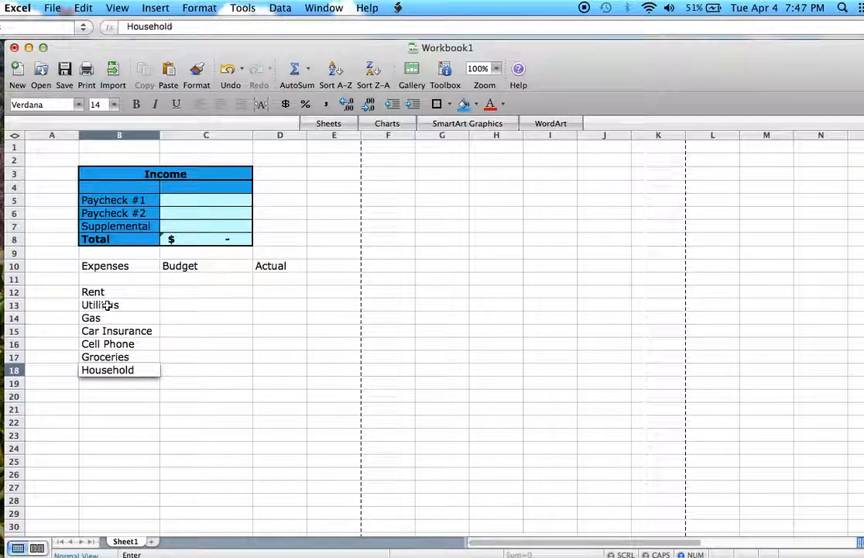
key(Return)
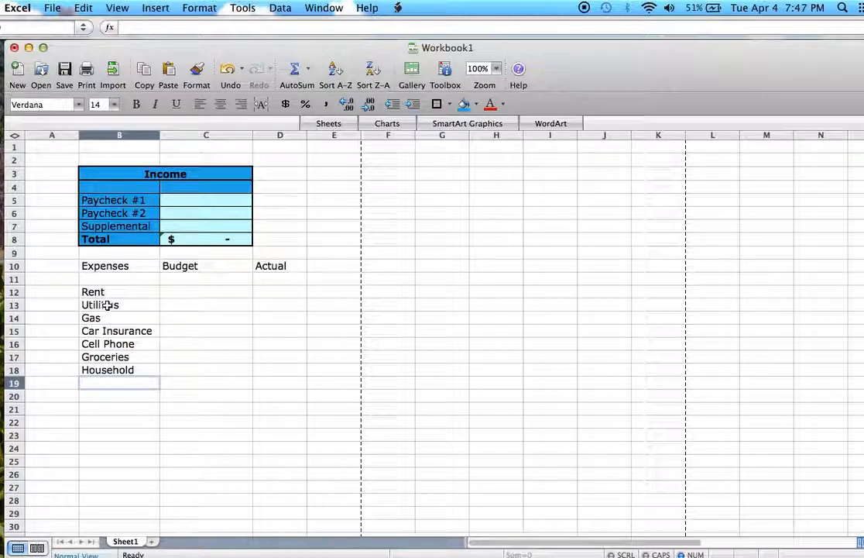
Complete the expense list with Netflix, Eating Out and Miscellaneous in cells B19:B21
text(N)
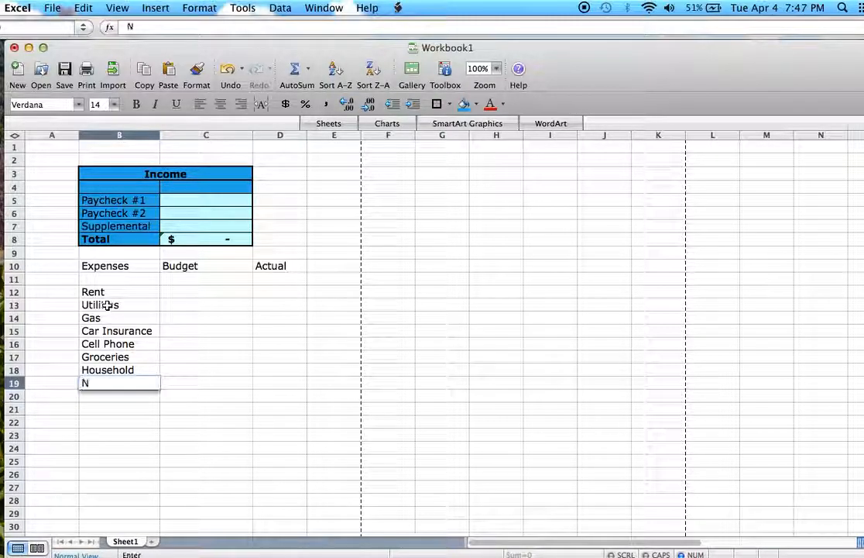
text(etflix)
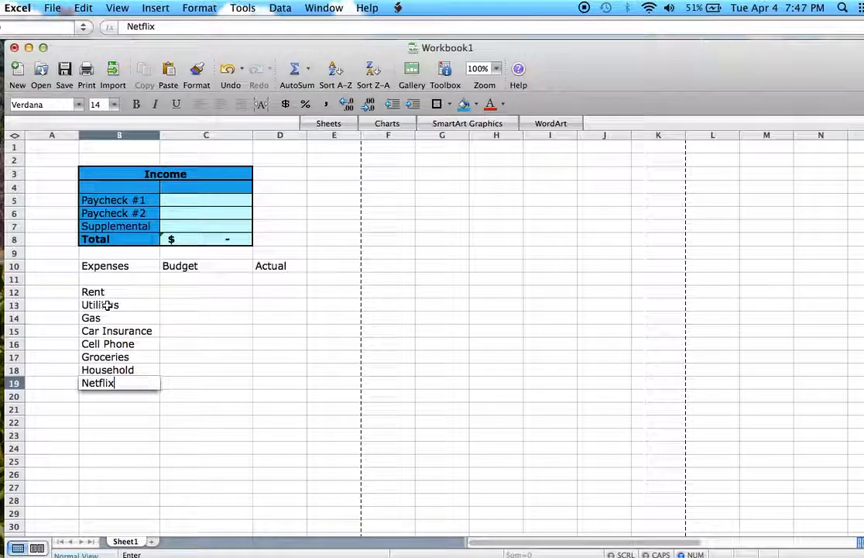
key(Return)
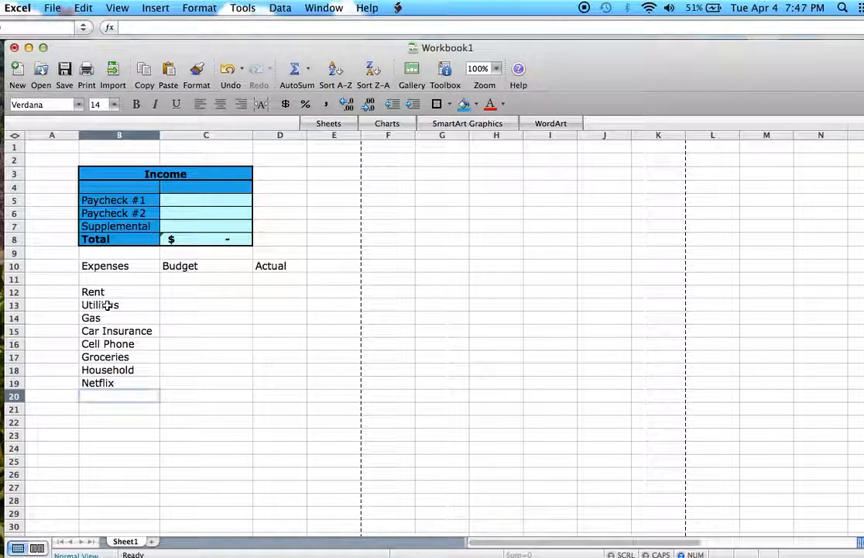
text(Eating Out)
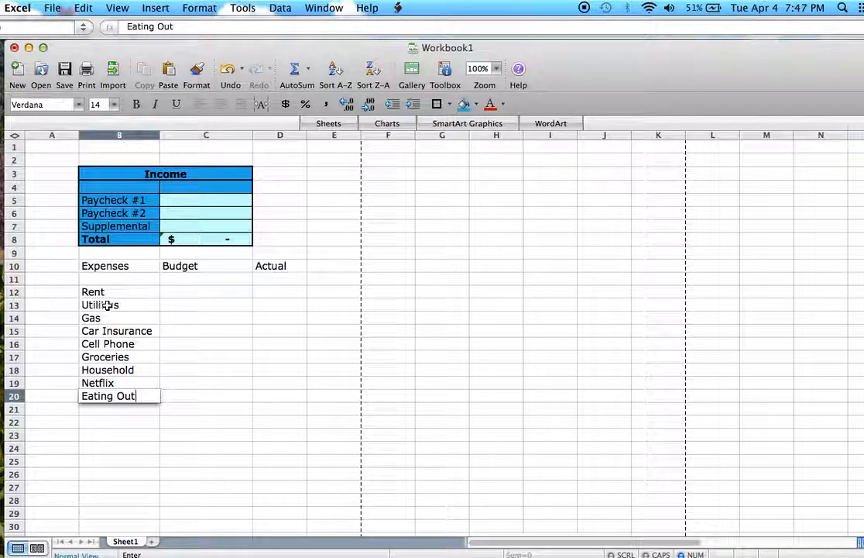
key(Return)
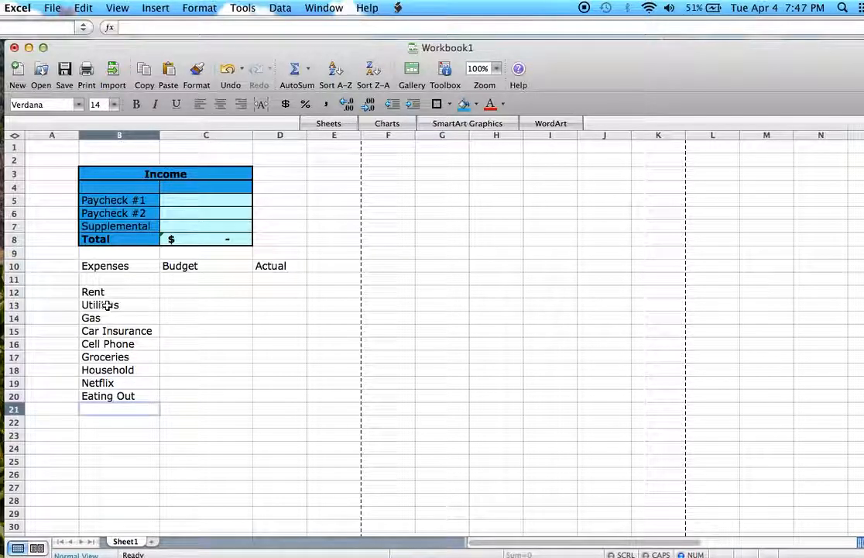
text(Misc)
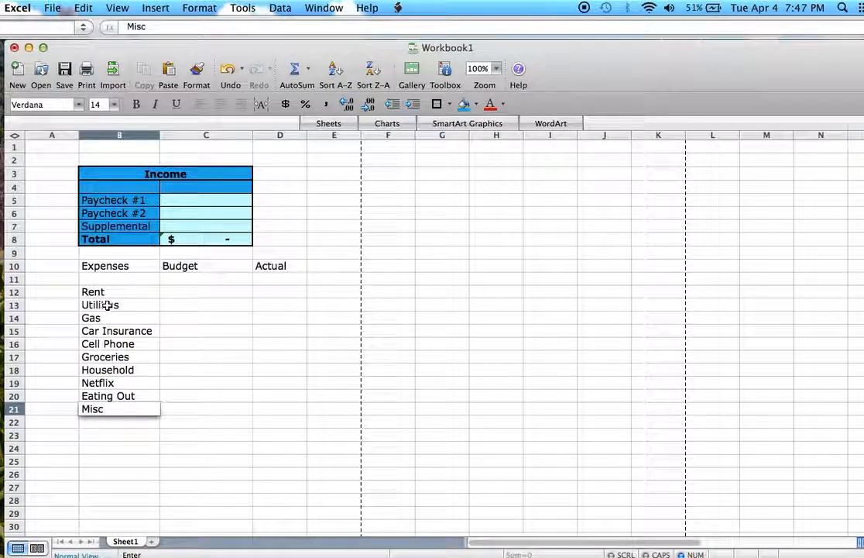
text(ellaneous)
key(Return)
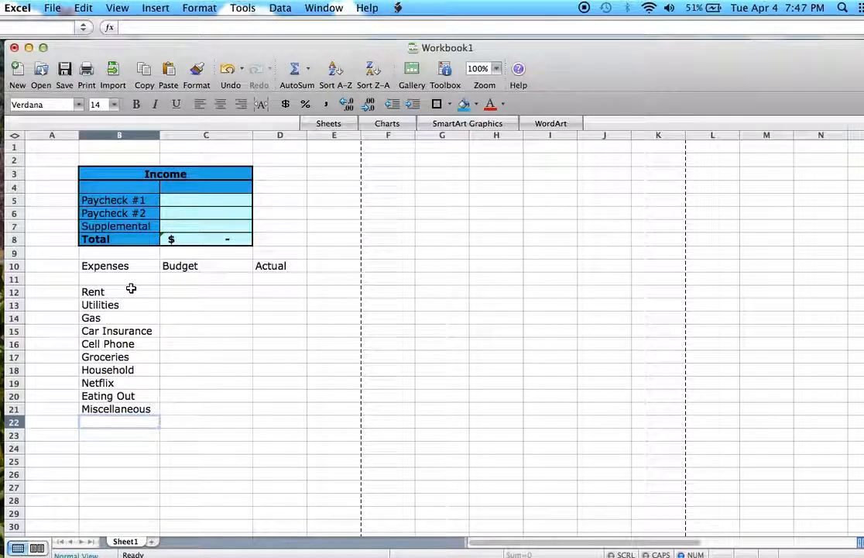
Apply thin borders around and between all cells of the expense table B10:D21
drag(107, 266, 279, 412)
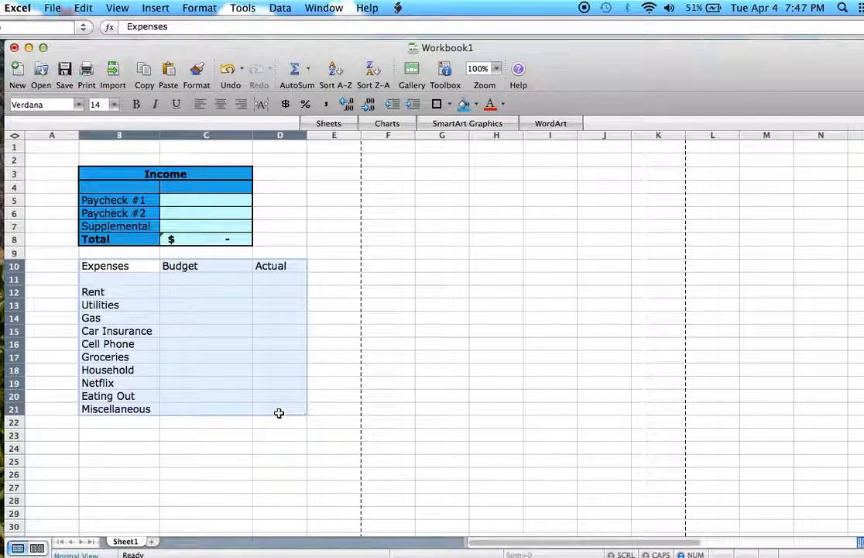
click(450, 105)
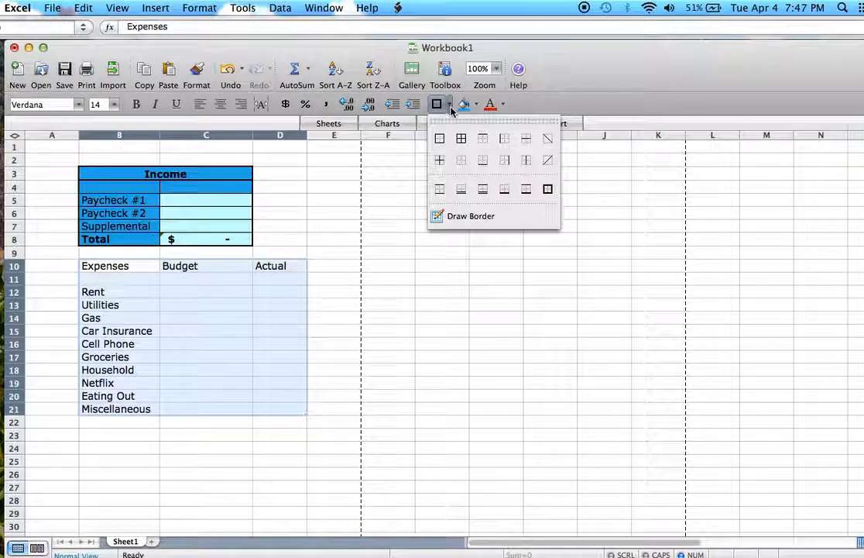
click(461, 145)
click(175, 283)
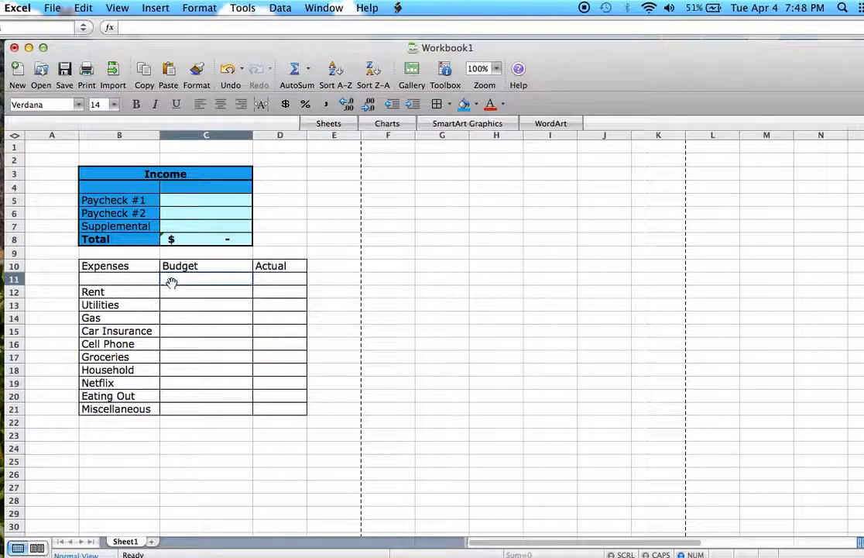
Make the expense header row B10:D10 bold and fill it with dark orange
drag(118, 268, 262, 268)
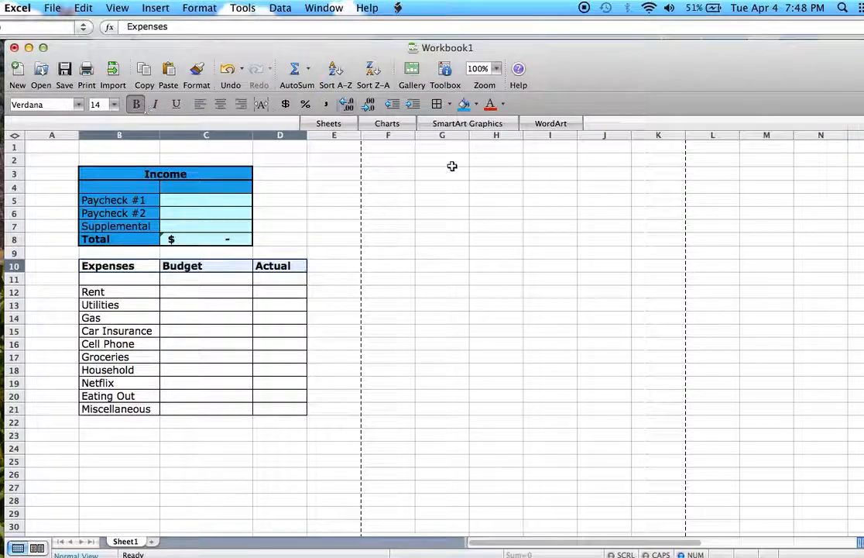
click(477, 105)
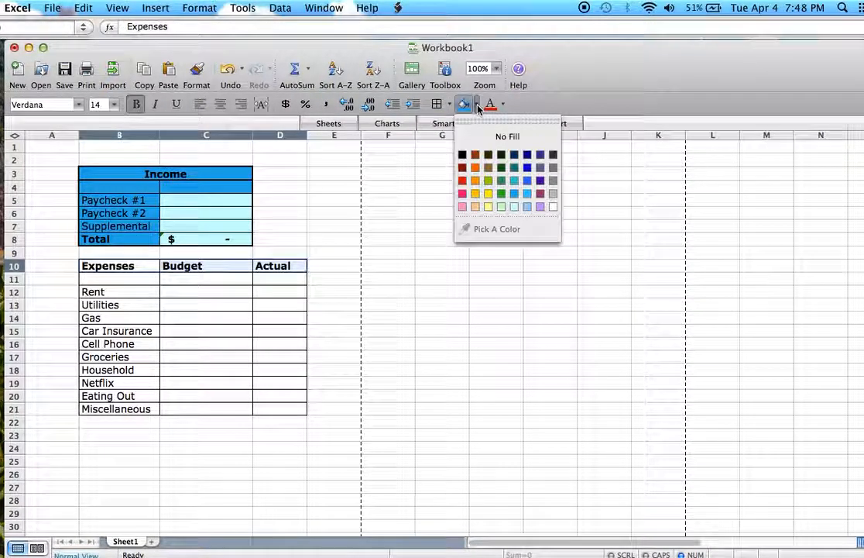
click(476, 171)
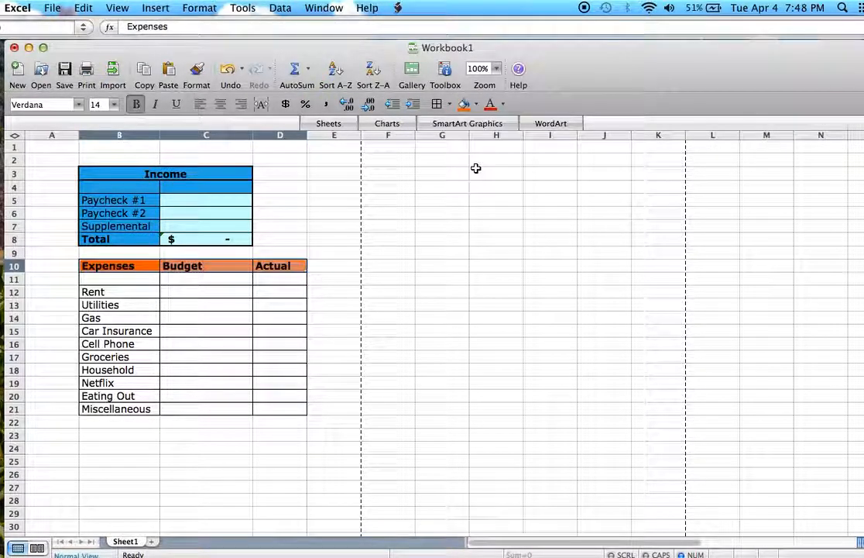
click(222, 330)
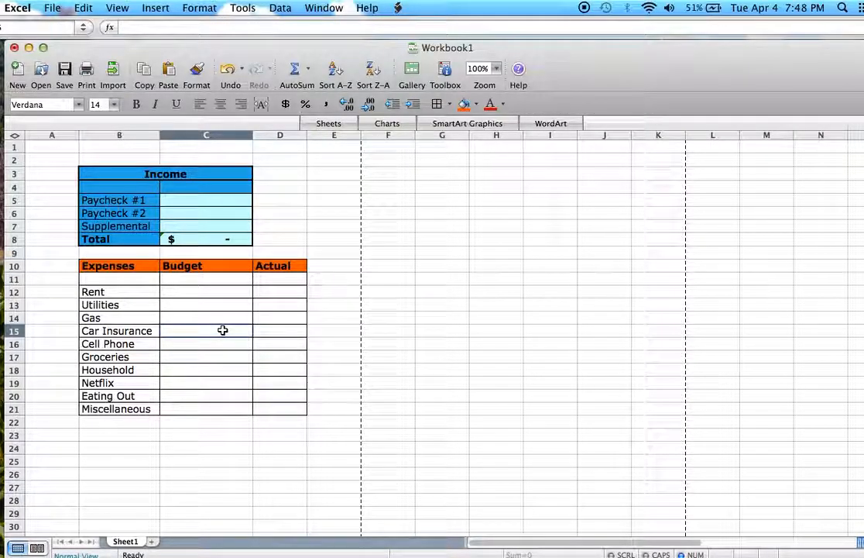
Fill the expense label cells B11:B21 with the same dark orange as the header row
drag(136, 280, 131, 357)
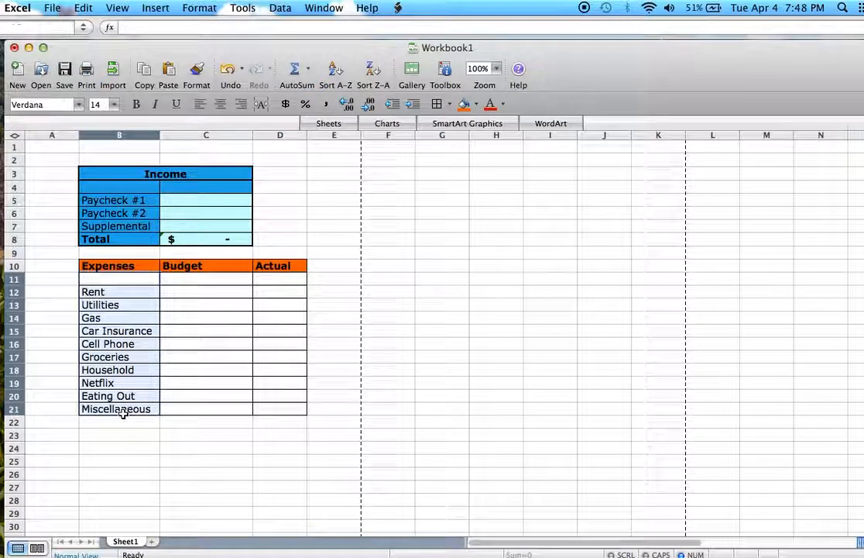
click(465, 106)
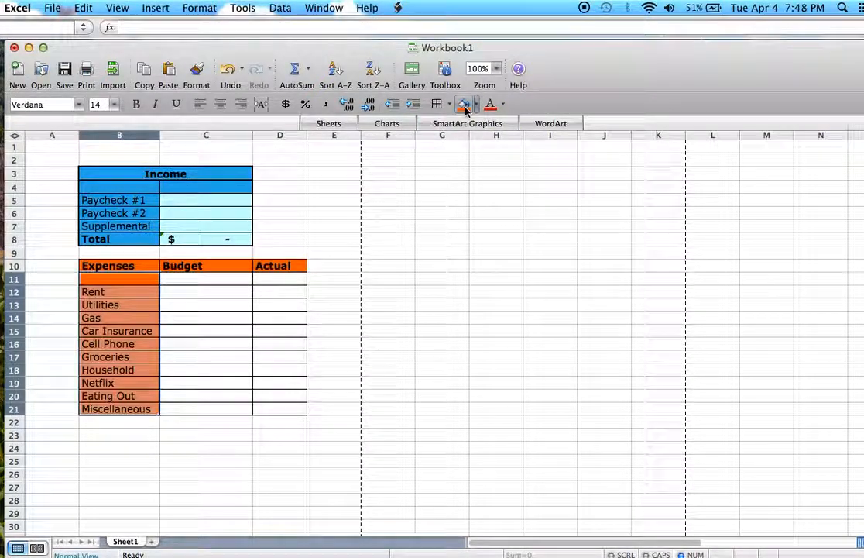
click(232, 405)
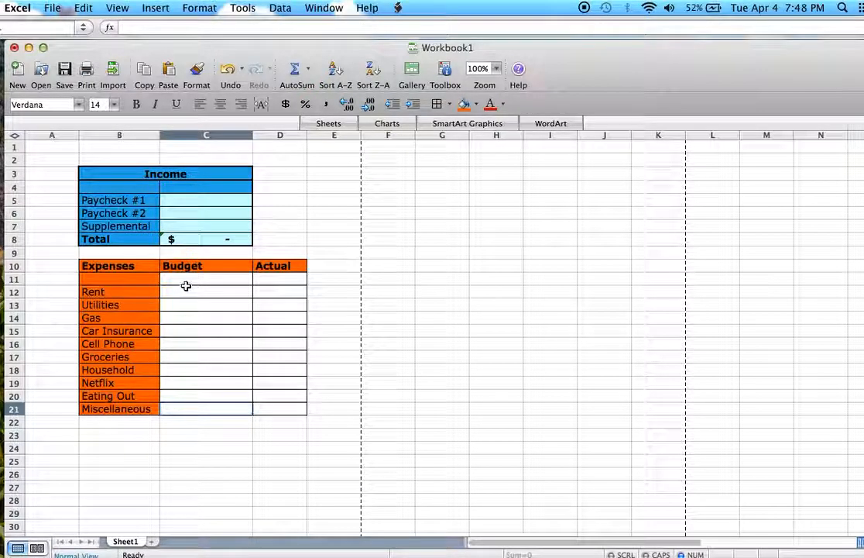
Apply the Accounting number format to the Budget and Actual cells C12:D21
click(233, 292)
drag(236, 292, 270, 411)
right_click(196, 330)
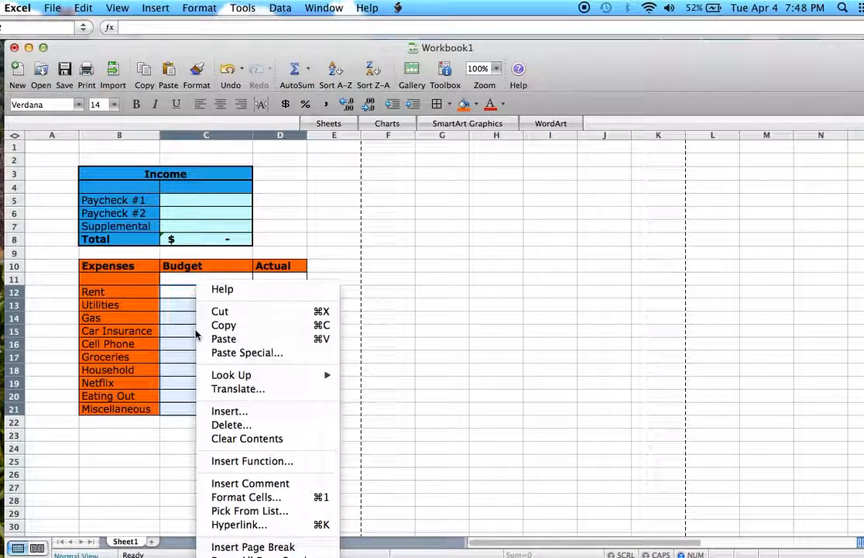
click(261, 497)
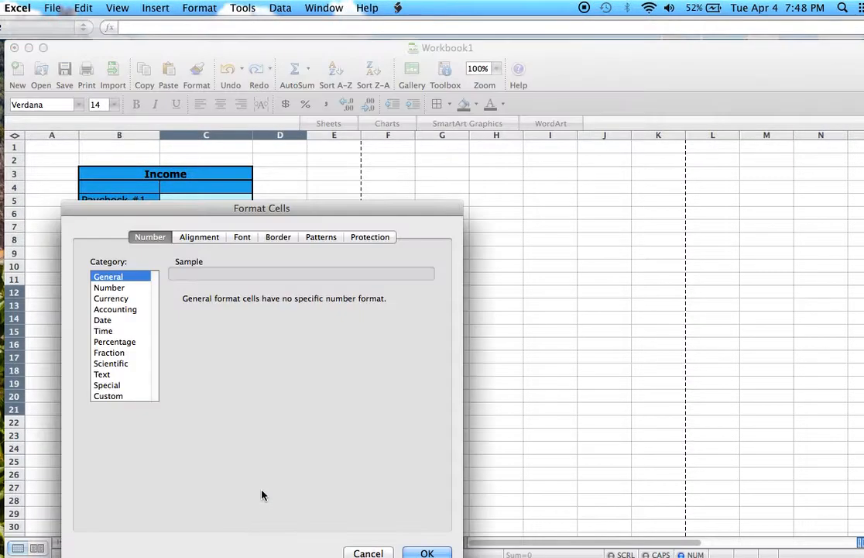
click(128, 309)
click(427, 553)
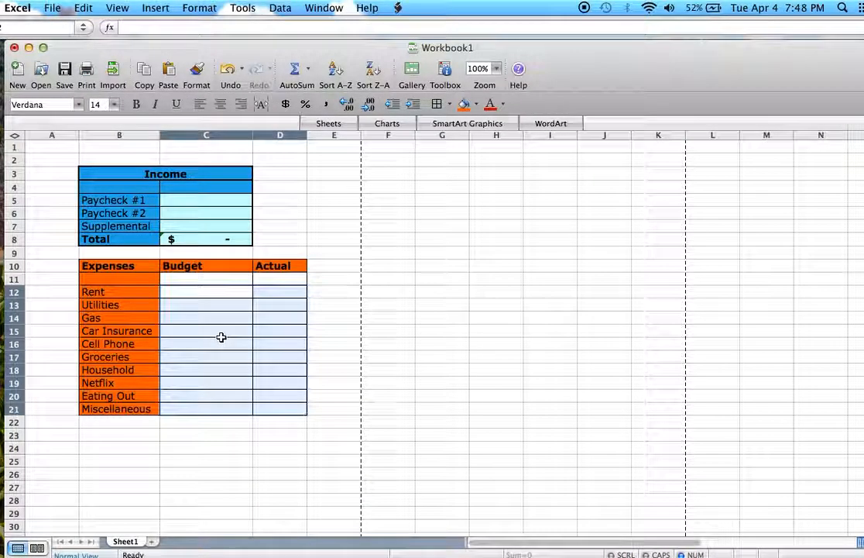
click(222, 337)
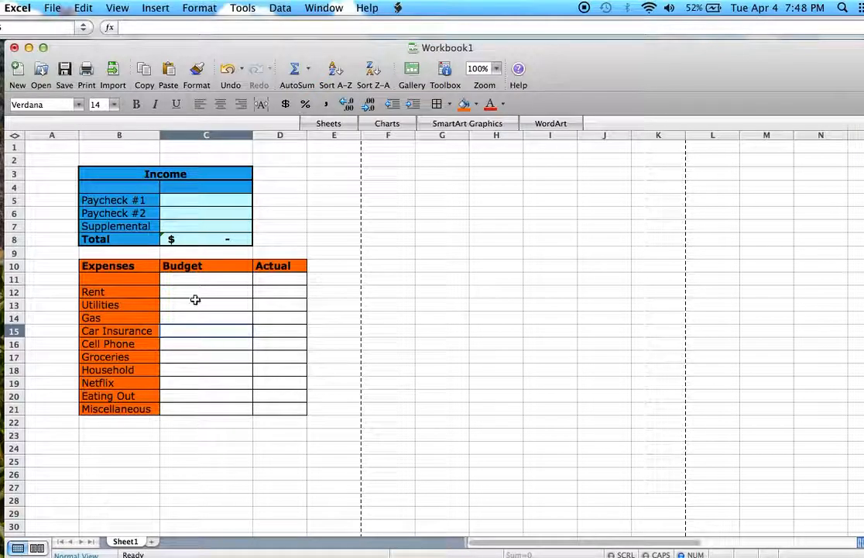
Add a bold, dark orange Total label in B22 and apply borders to all cells of B22:D22
click(129, 423)
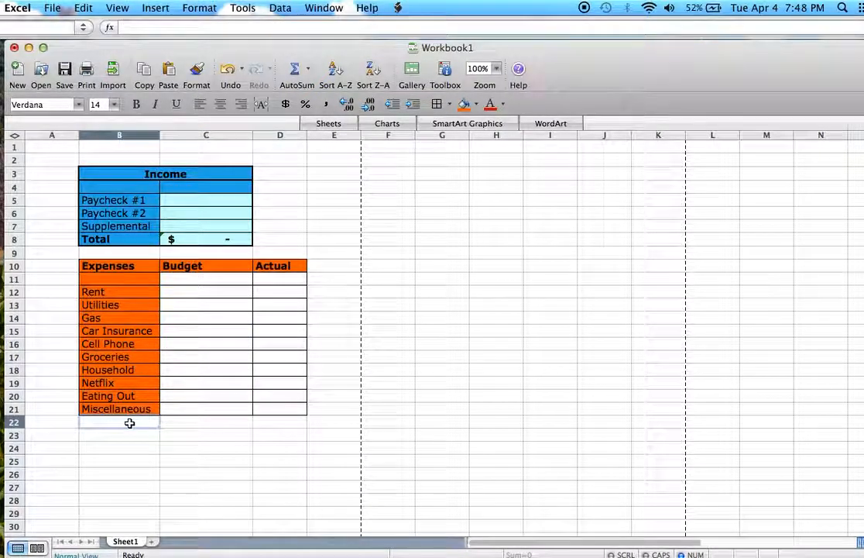
text(Total)
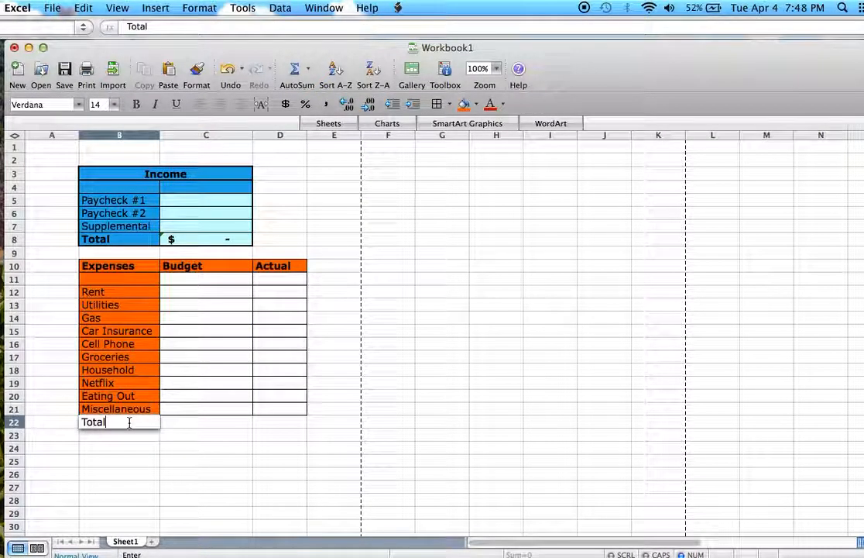
key(Tab)
drag(129, 422, 268, 426)
click(436, 104)
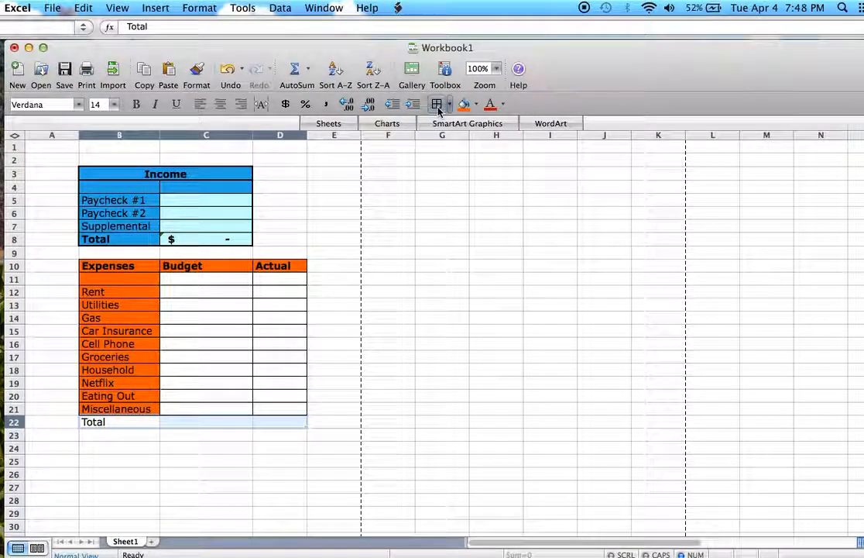
click(123, 421)
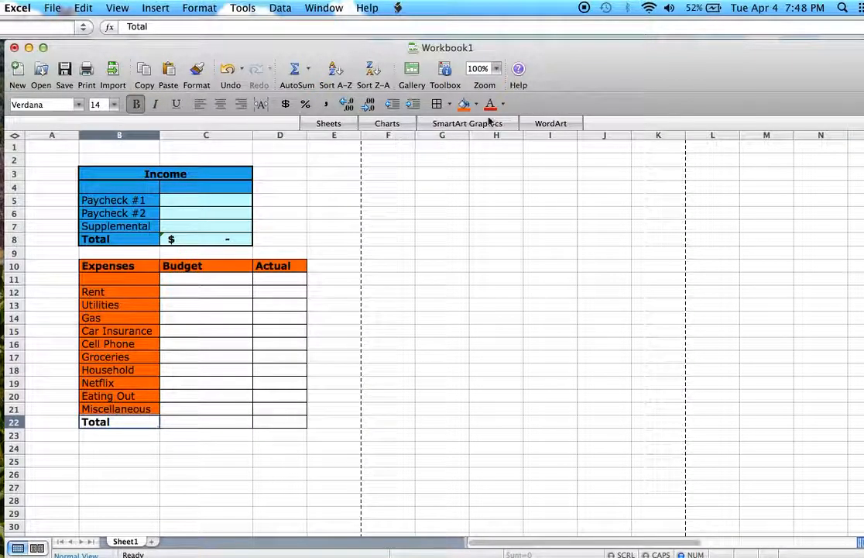
click(463, 105)
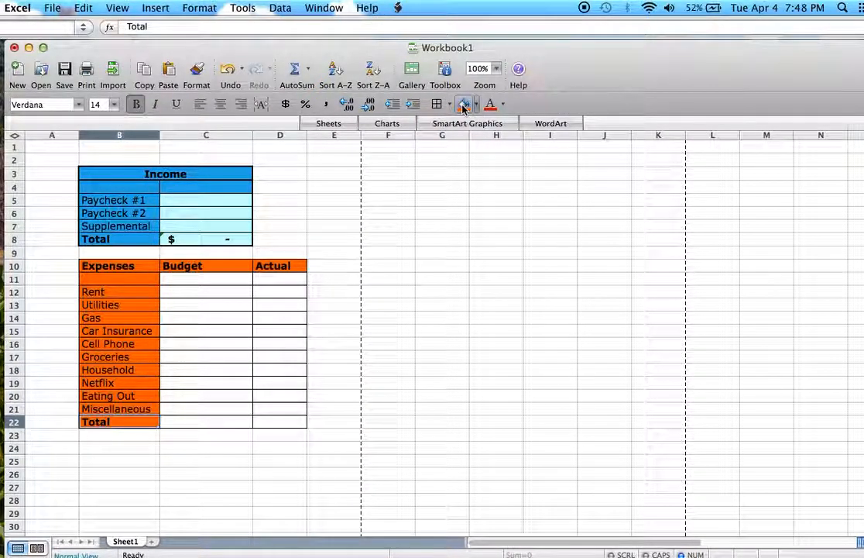
Apply the Accounting number format to the total cells C22:D22
drag(209, 424, 260, 422)
right_click(268, 426)
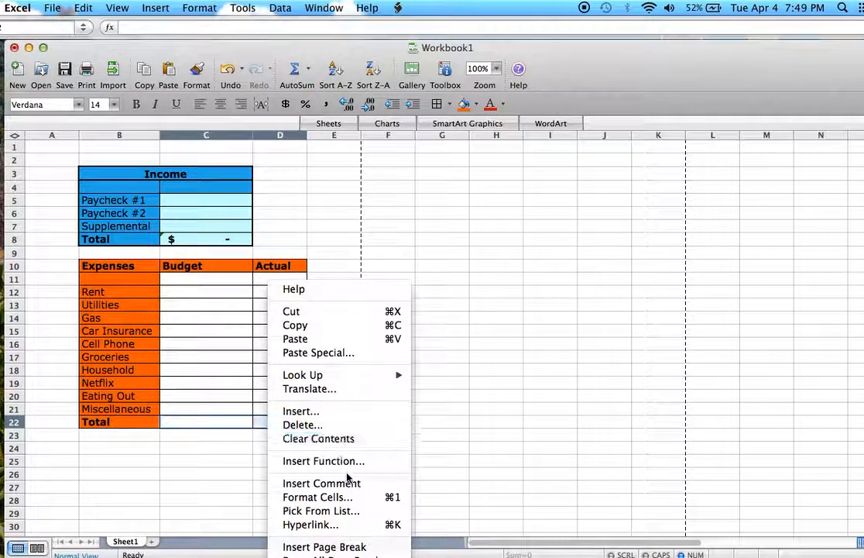
click(344, 496)
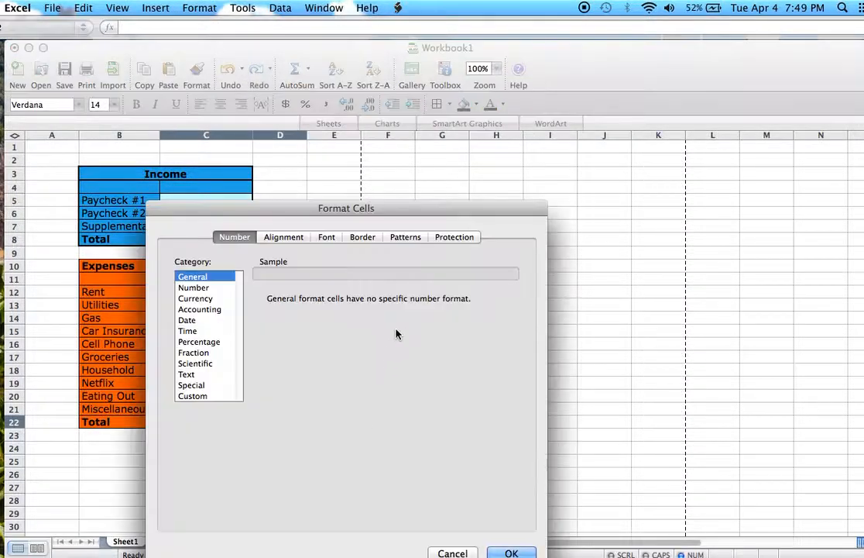
click(205, 309)
click(504, 553)
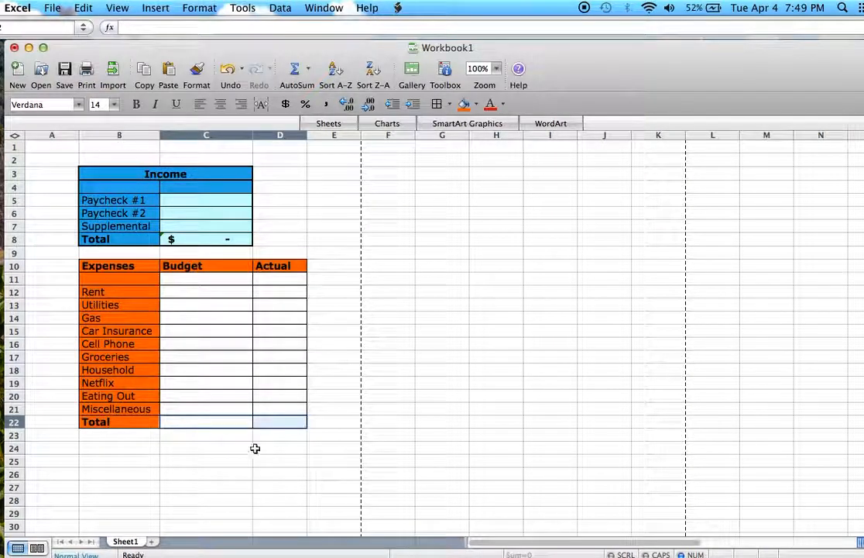
click(247, 445)
Fill the Budget and Actual cells C11:D22 with a lighter orange
drag(200, 279, 271, 419)
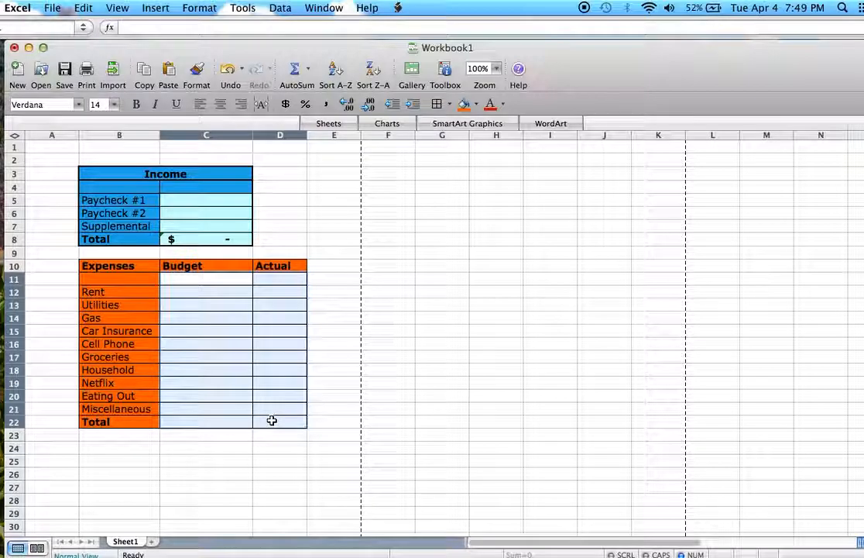
click(473, 107)
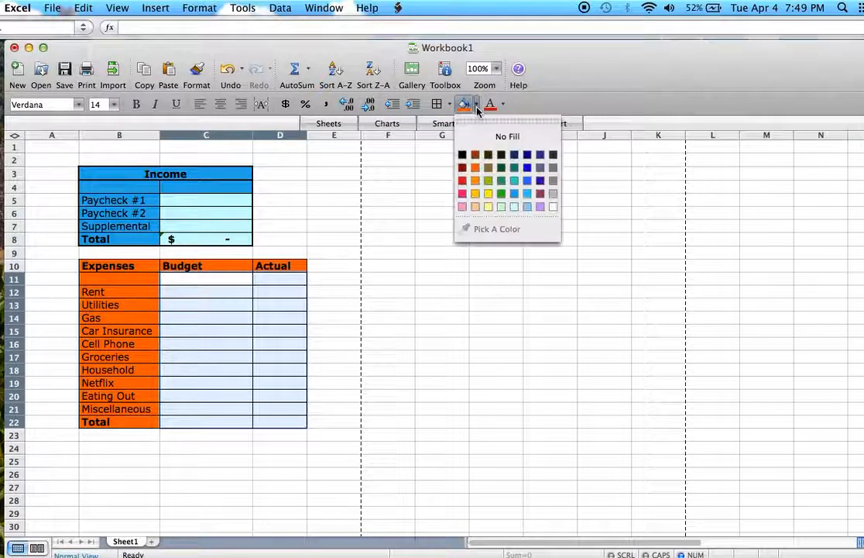
click(477, 181)
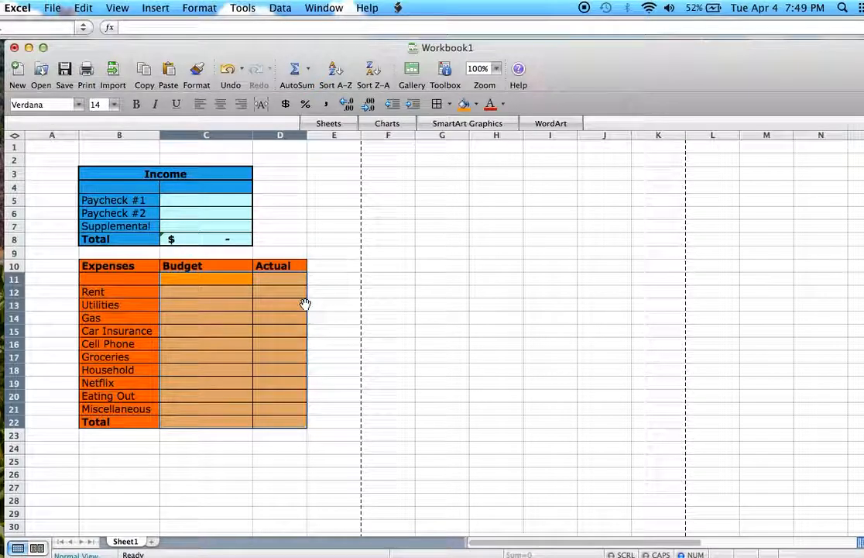
click(224, 395)
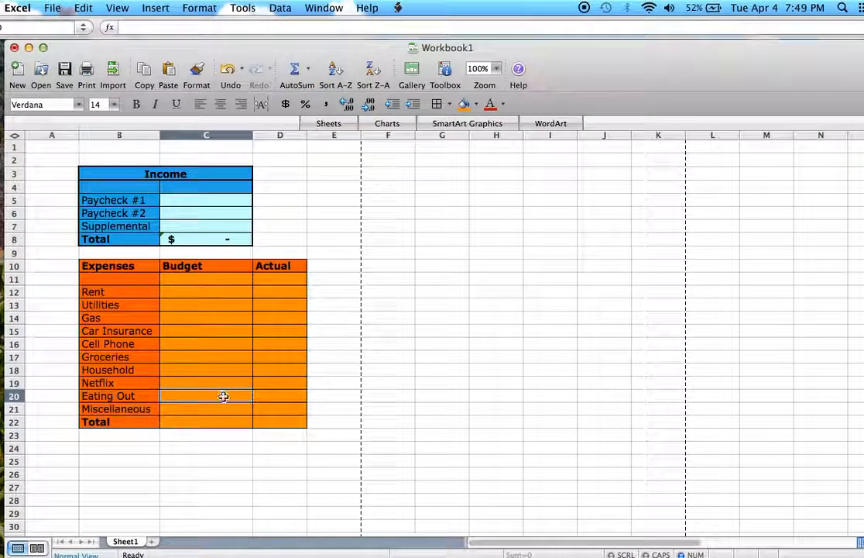
Set the fill of the Budget and Actual cells C11:D22 to gold
mouse_move(203, 277)
mouse_down()
mouse_move(268, 381)
mouse_move(263, 421)
mouse_up()
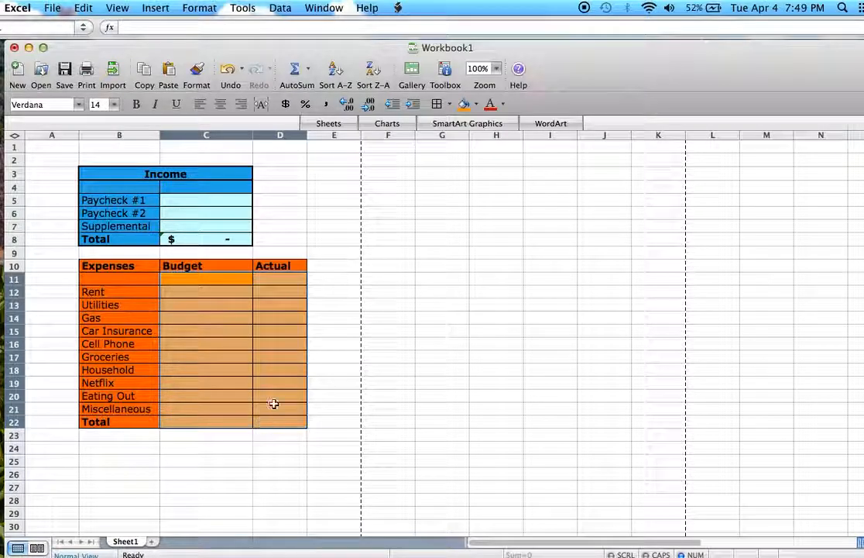
click(477, 107)
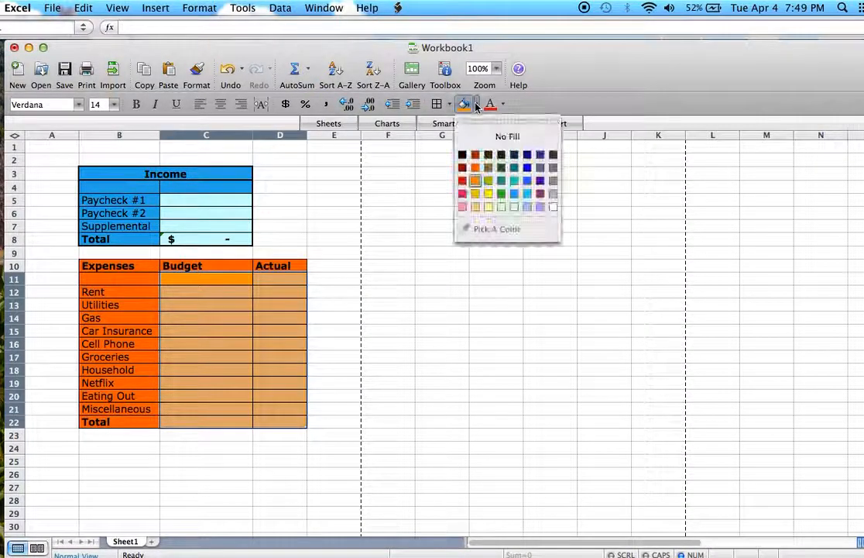
click(475, 199)
click(204, 409)
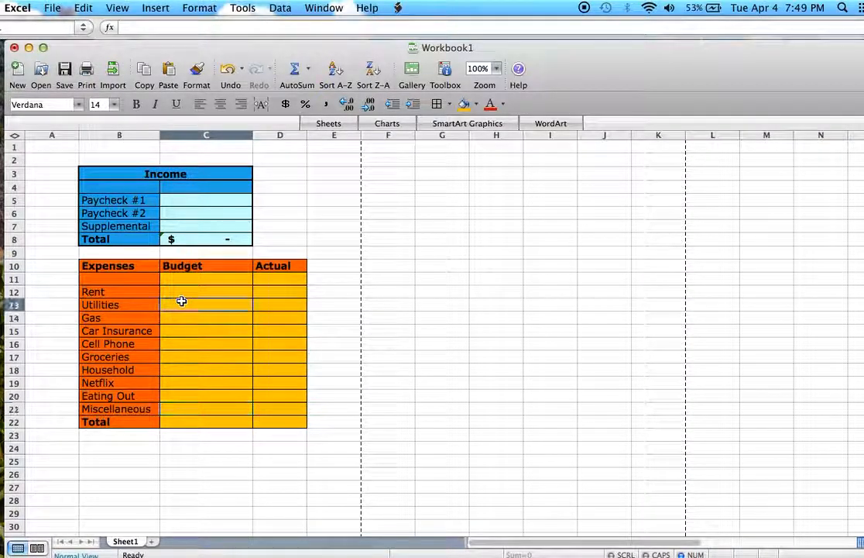
Enter the sample budget amounts 3 for Rent in C12 and 4 for Utilities in C13
text(3)
key(Return)
text(4)
key(Return)
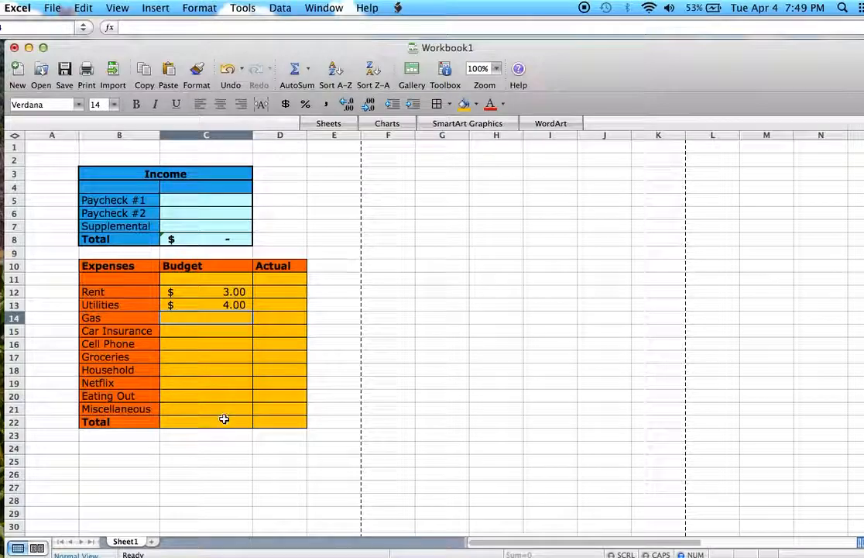
Total the Budget column in C22 with a SUM formula over C12:C21
click(223, 419)
text(=sum()
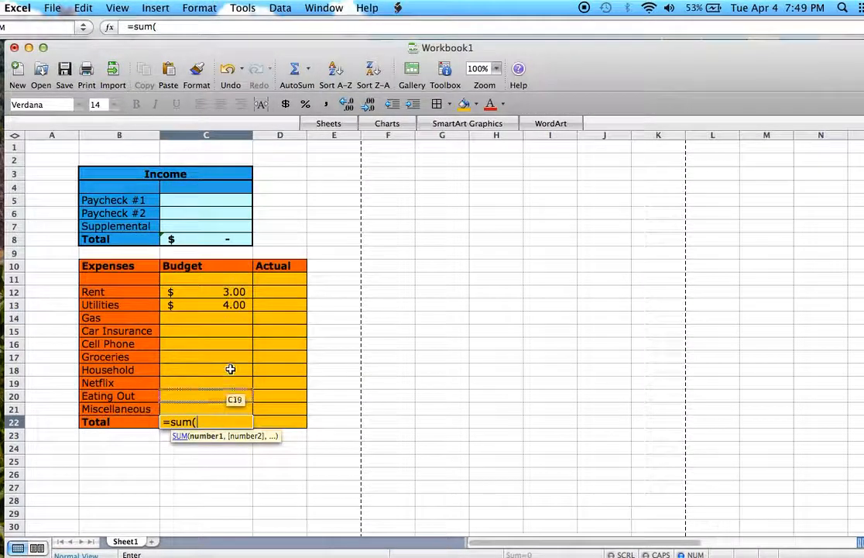
drag(208, 287, 203, 416)
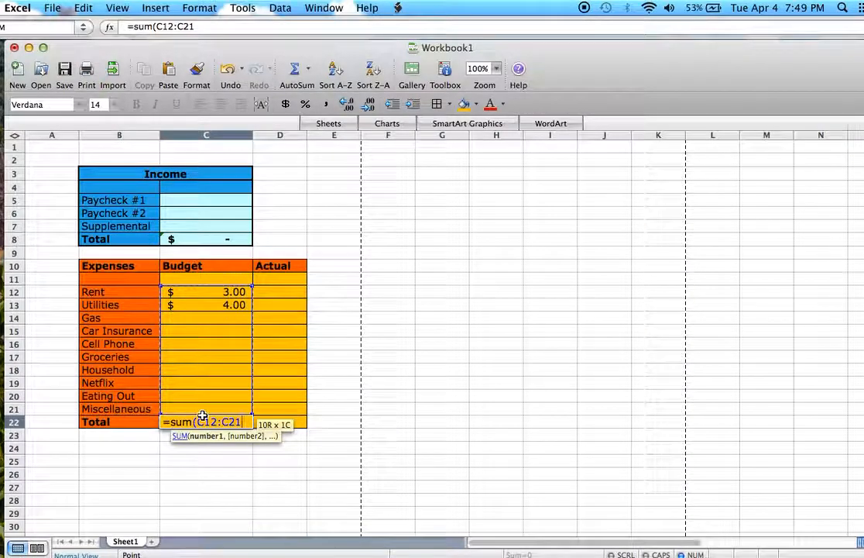
key(Return)
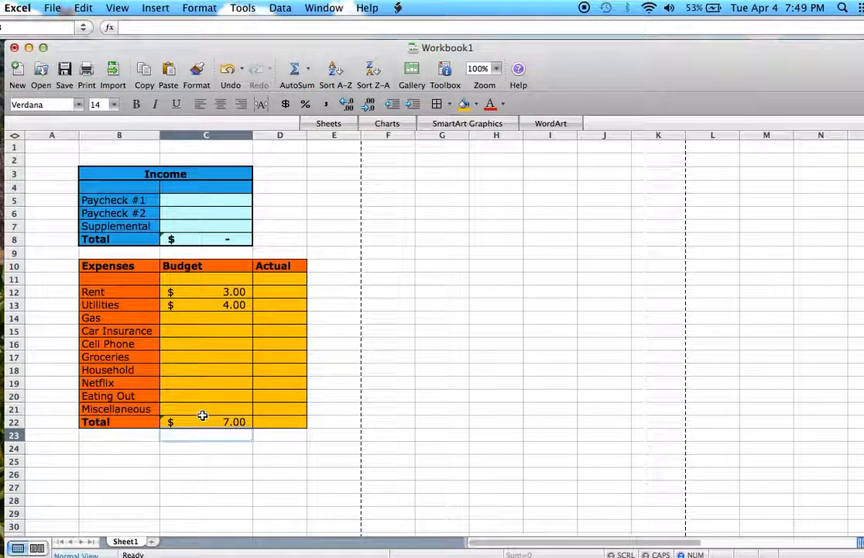
Total the Actual column in D22 with a SUM formula over D12:D21, and widen column D
click(276, 421)
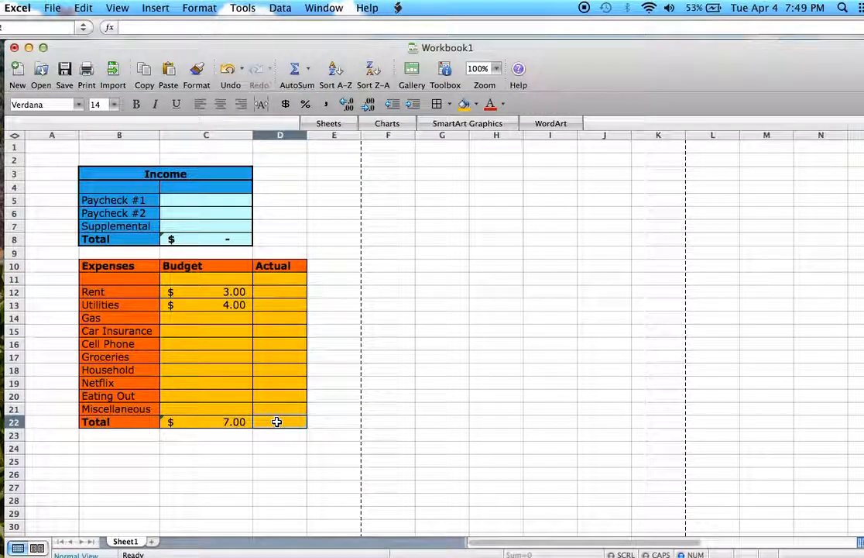
text(=sum()
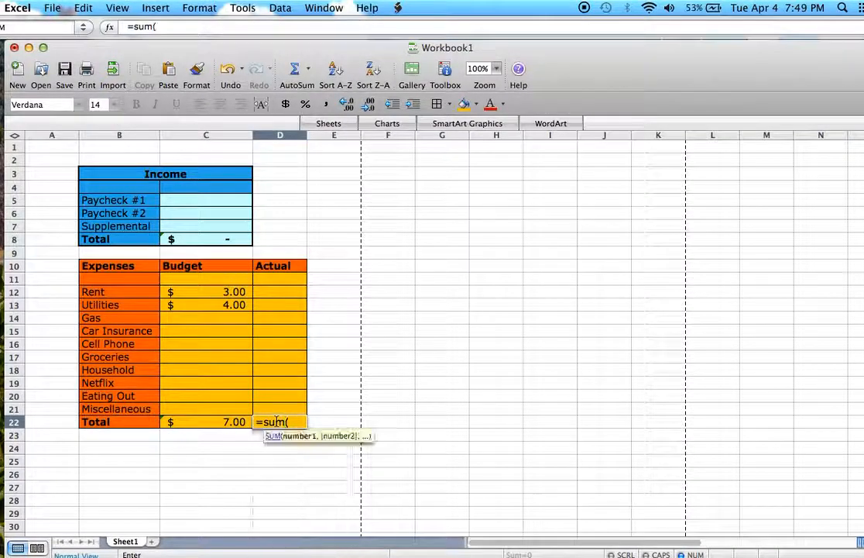
drag(287, 290, 284, 407)
text())
key(Return)
drag(307, 134, 334, 137)
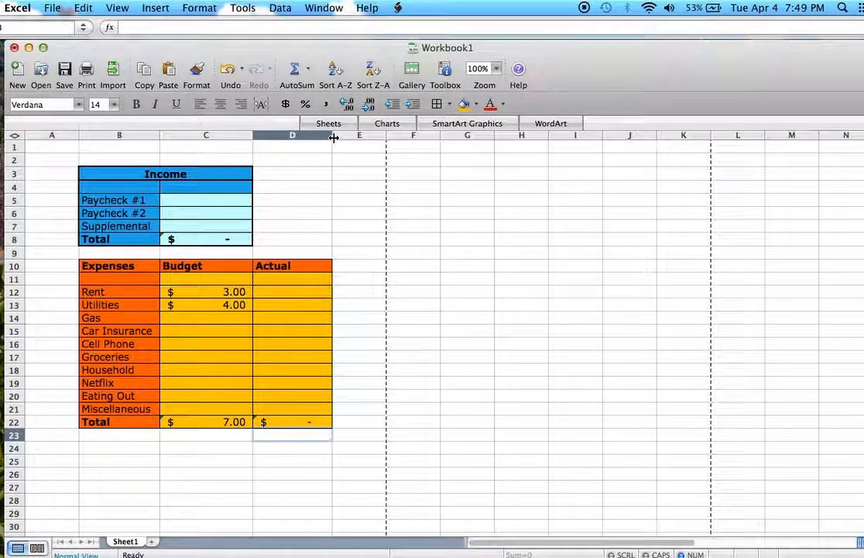
Enter the sample actual amounts 5 for Gas in D14 and 4 for Car Insurance in D15
key(Up)
key(Up)
key(Up)
key(Up)
key(Up)
key(Up)
key(Up)
key(Up)
key(Up)
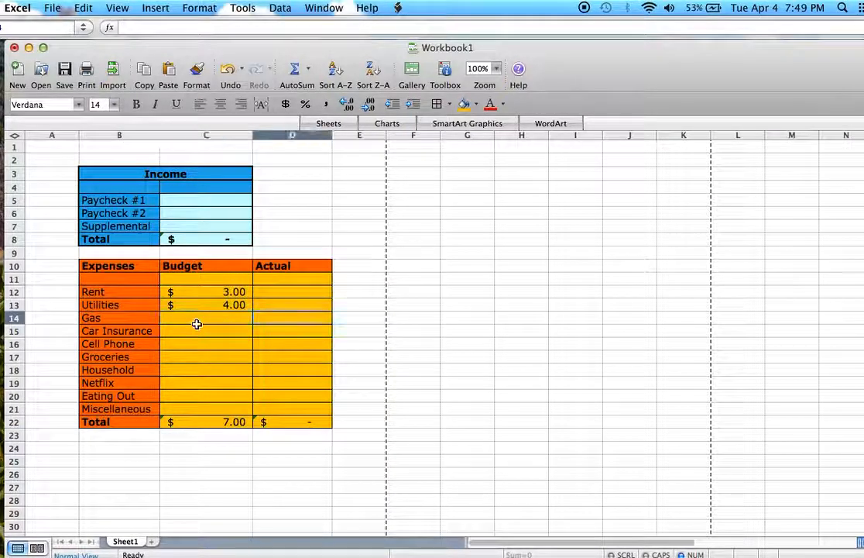
text(5)
key(Return)
text(4)
key(Tab)
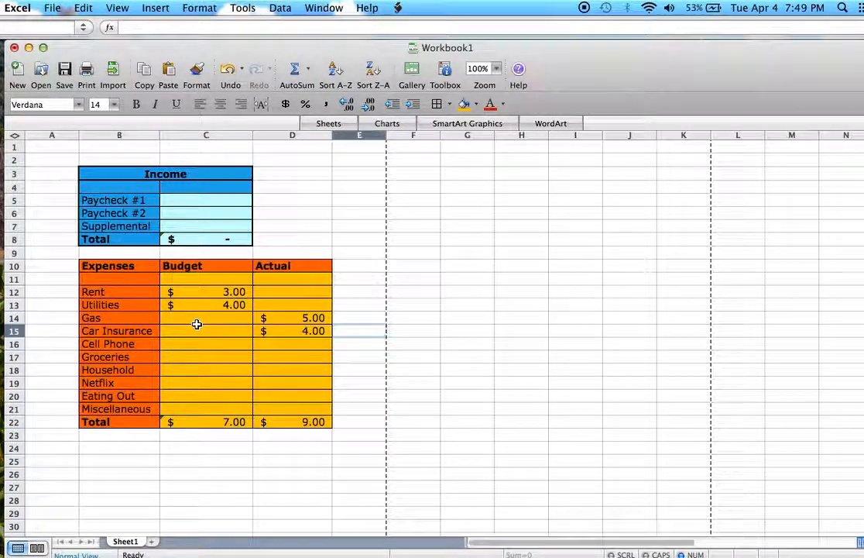
Clear the sample amounts from D14:D15 in the Actual column and C12:C13 in the Budget column
key(Left)
key(Delete)
key(Up)
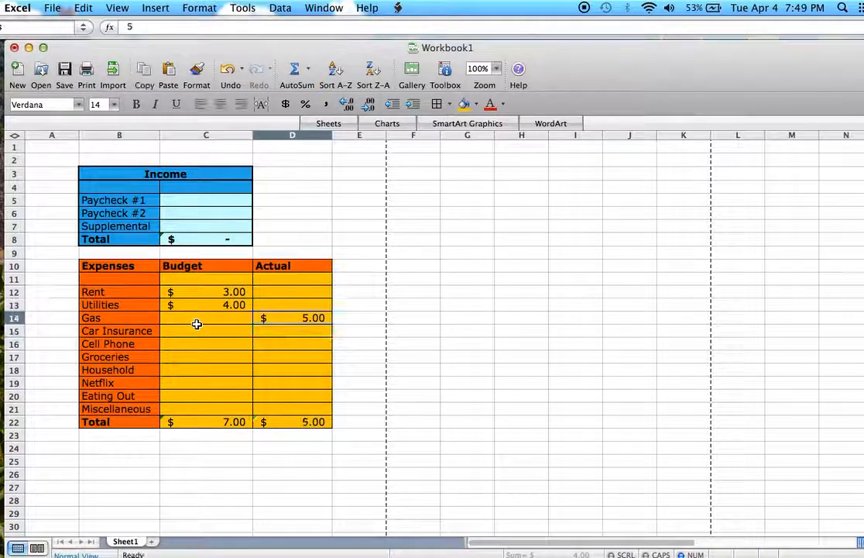
key(BackSpace)
key(Left)
key(Up)
key(BackSpace)
key(Up)
key(BackSpace)
click(197, 324)
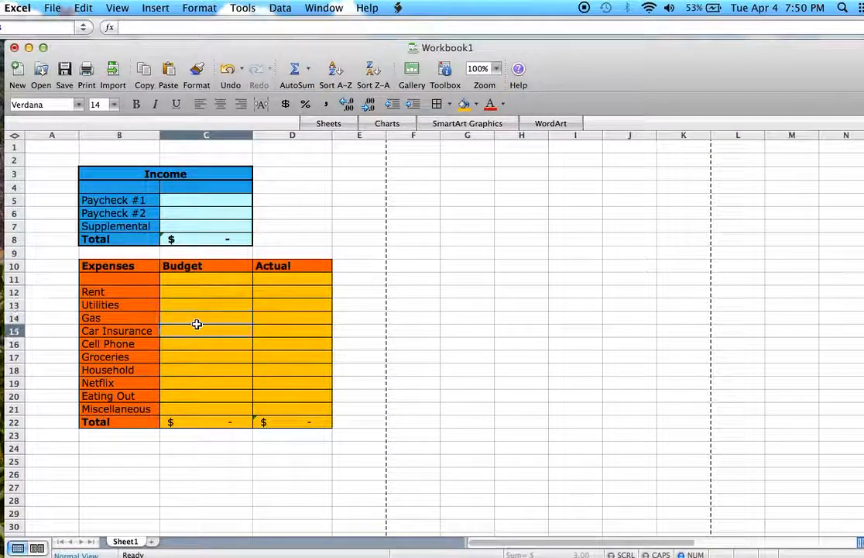
Make the expense totals in C22:D22 bold
drag(195, 422, 266, 422)
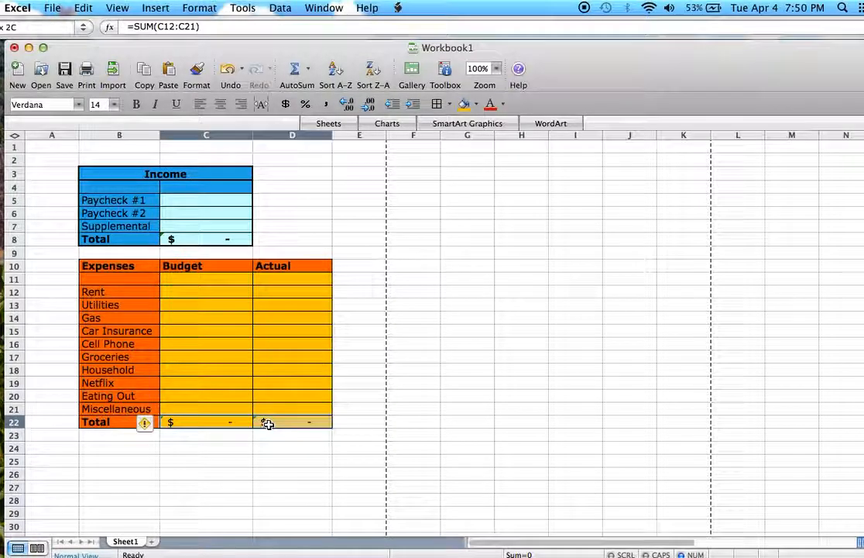
click(135, 103)
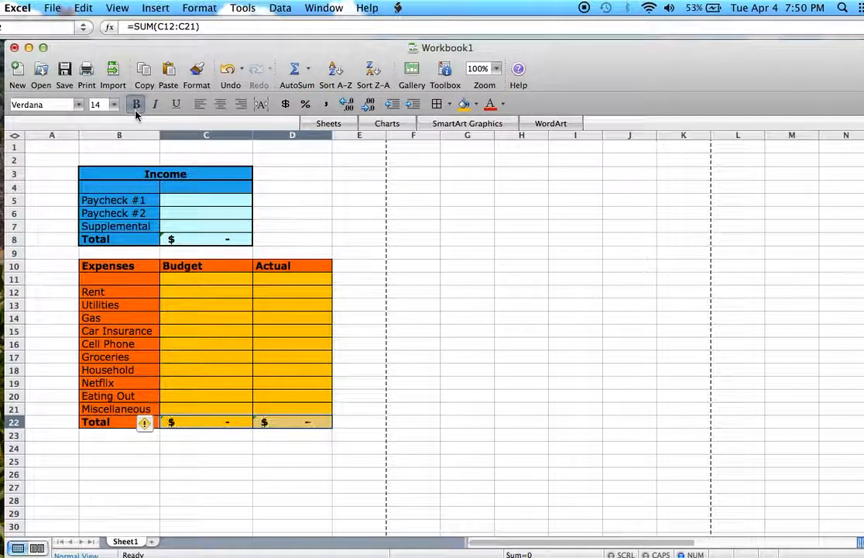
click(202, 458)
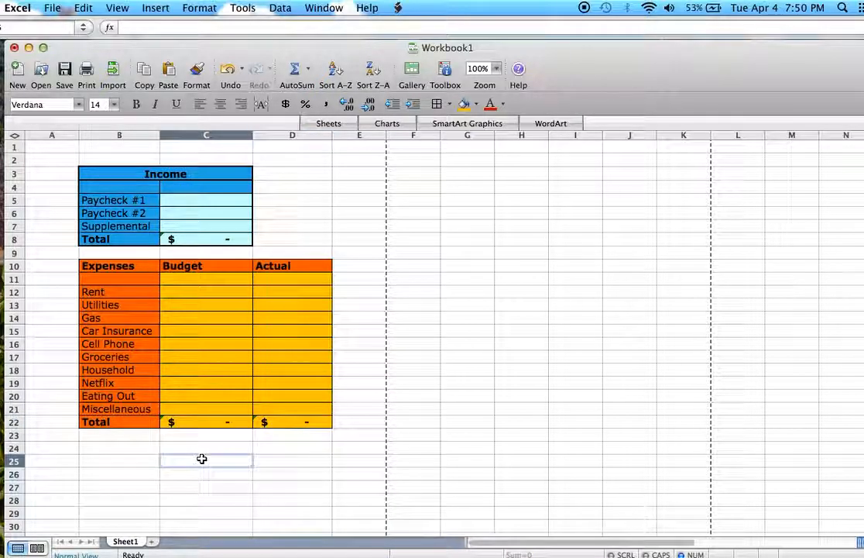
Enter the savings table headings Savings in B24, Budget in C24 and Actual in D24
click(116, 453)
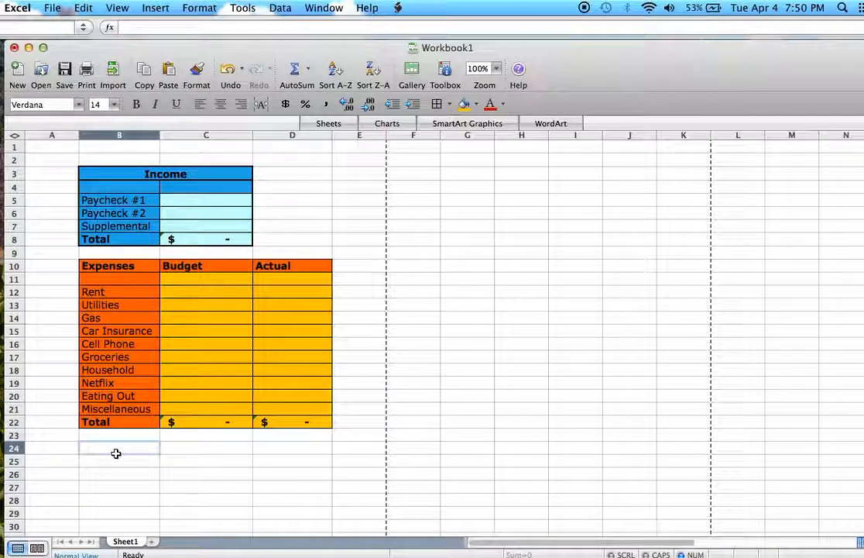
text(Savings)
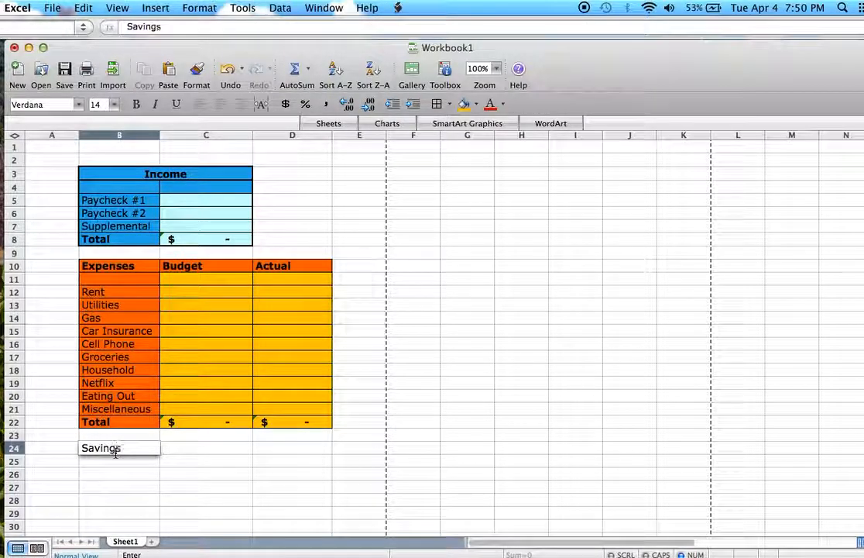
key(Return)
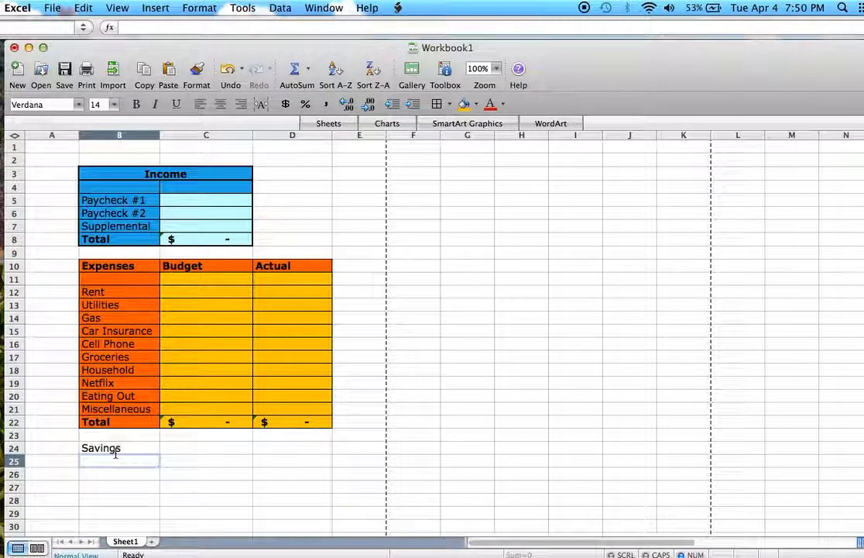
key(Return)
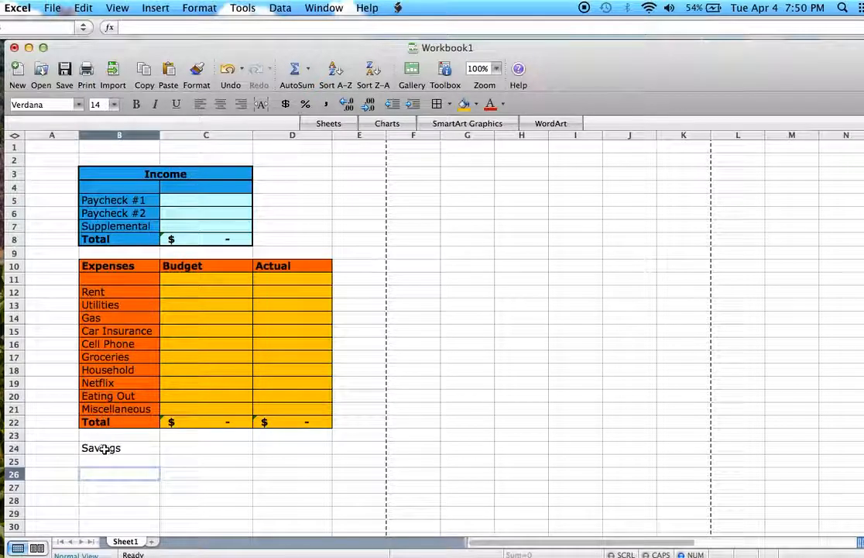
click(213, 450)
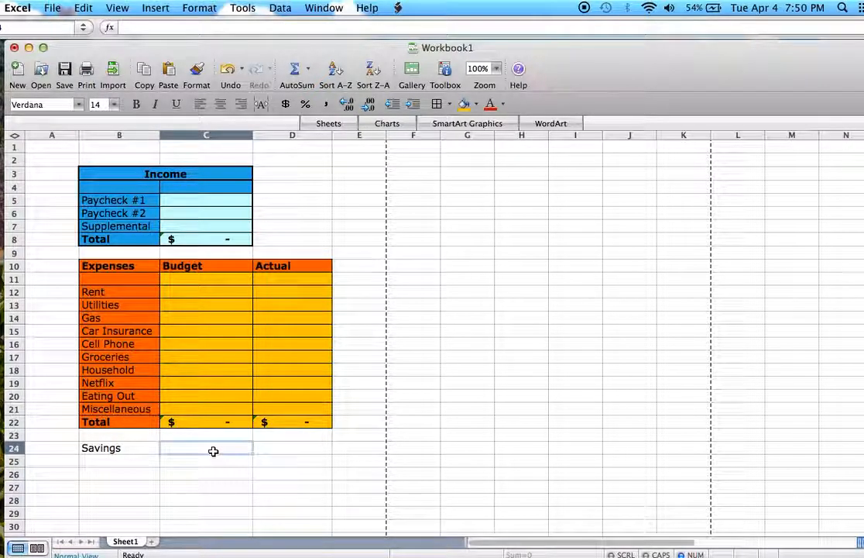
text(Budget)
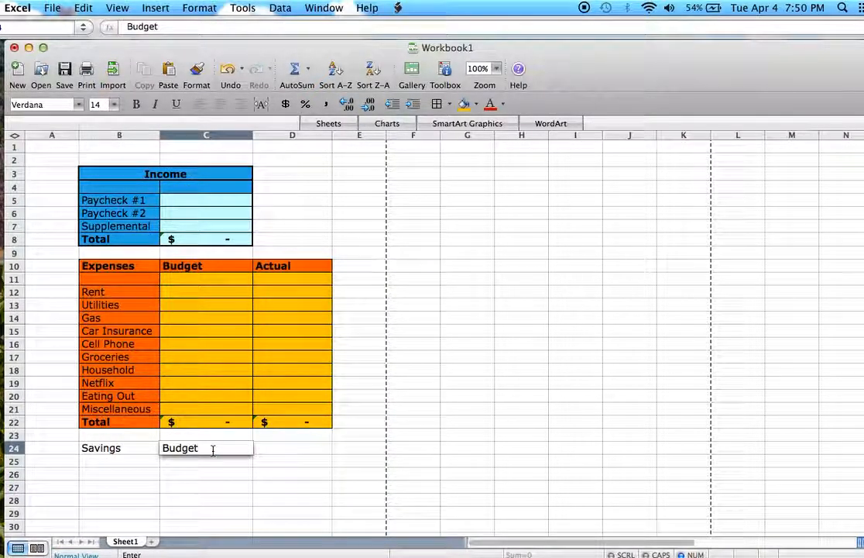
key(Tab)
text(Ac)
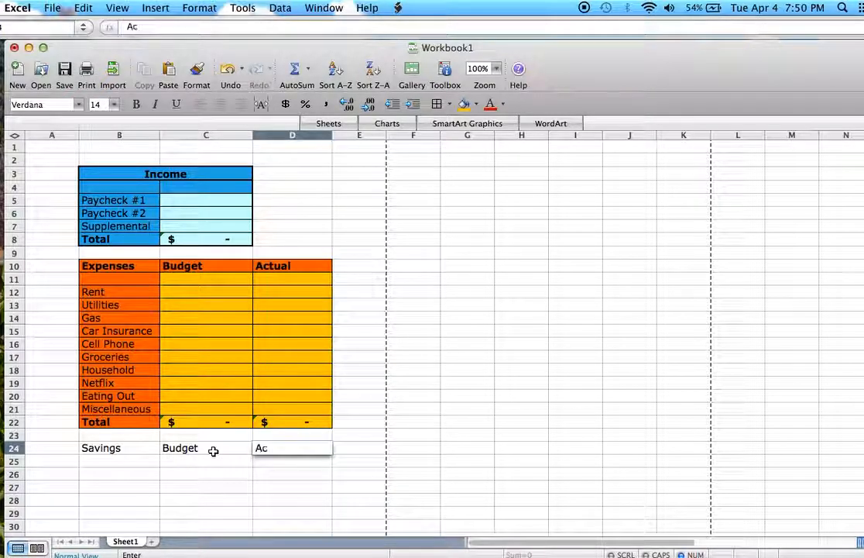
text(tual)
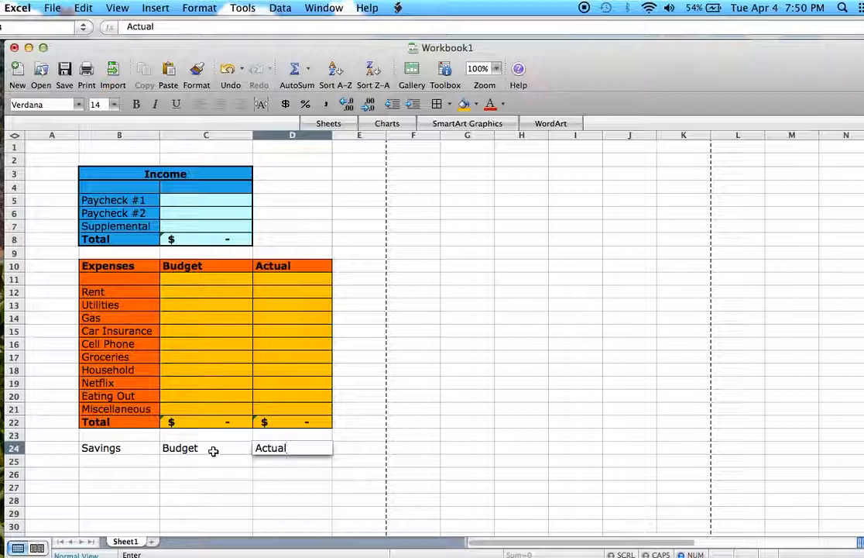
key(Return)
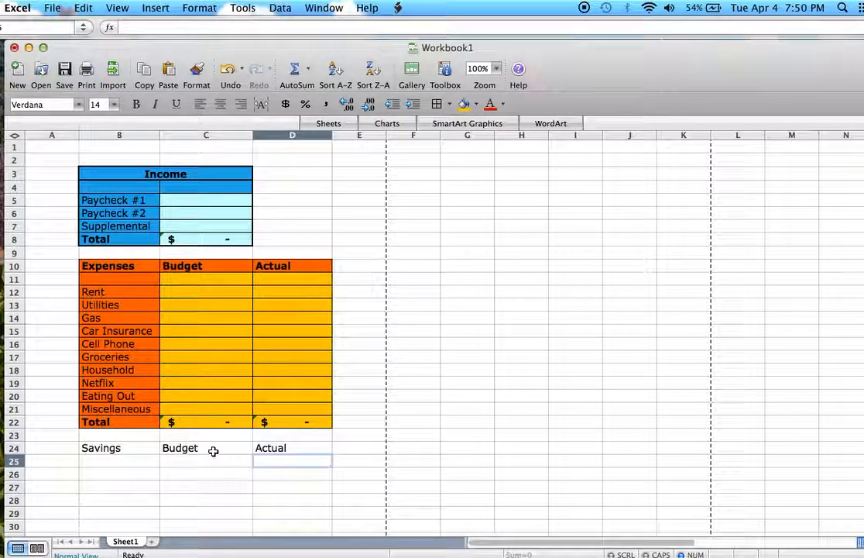
Apply borders around all cells of the savings table, B24:D27
drag(115, 449, 285, 481)
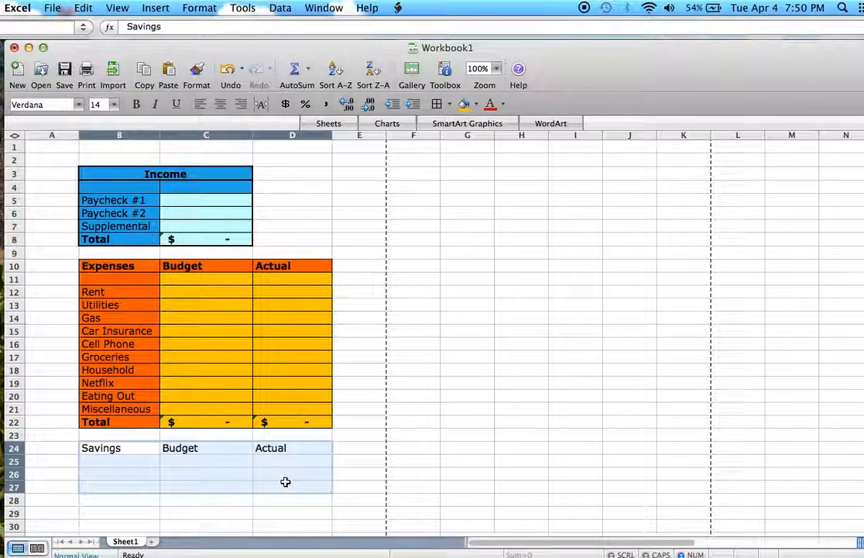
click(438, 104)
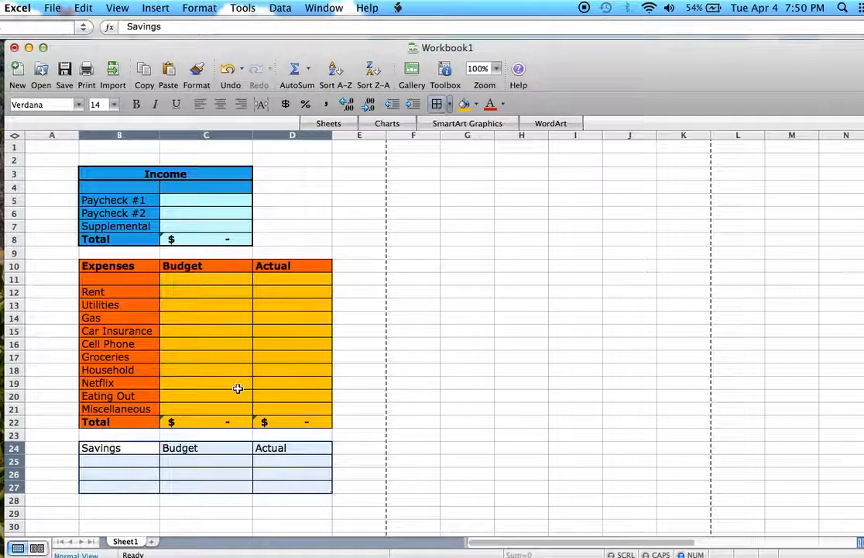
click(156, 472)
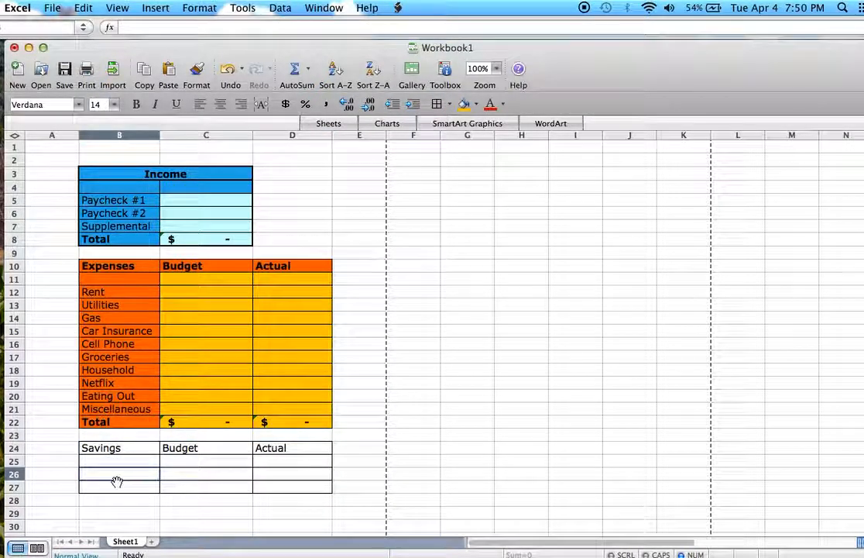
Fill the savings header row B24:D24 and the label cells B25:B27 with dark green
drag(114, 448, 276, 447)
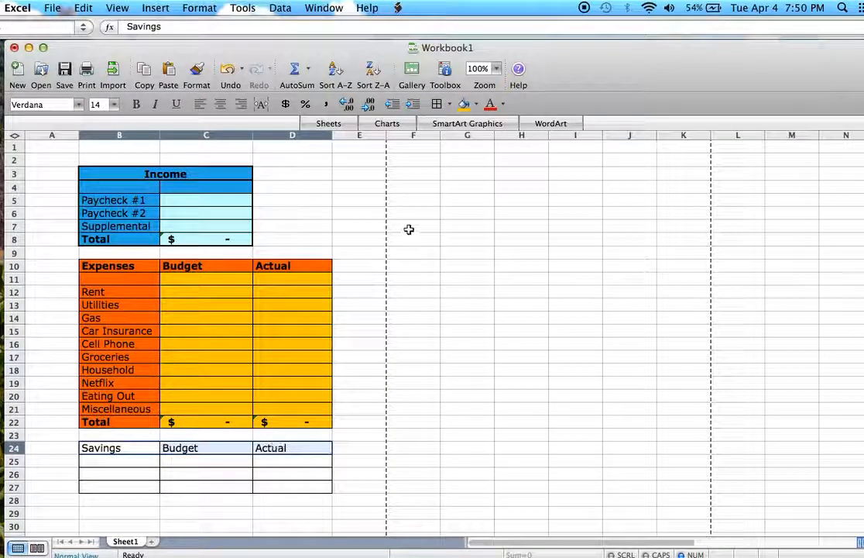
click(465, 103)
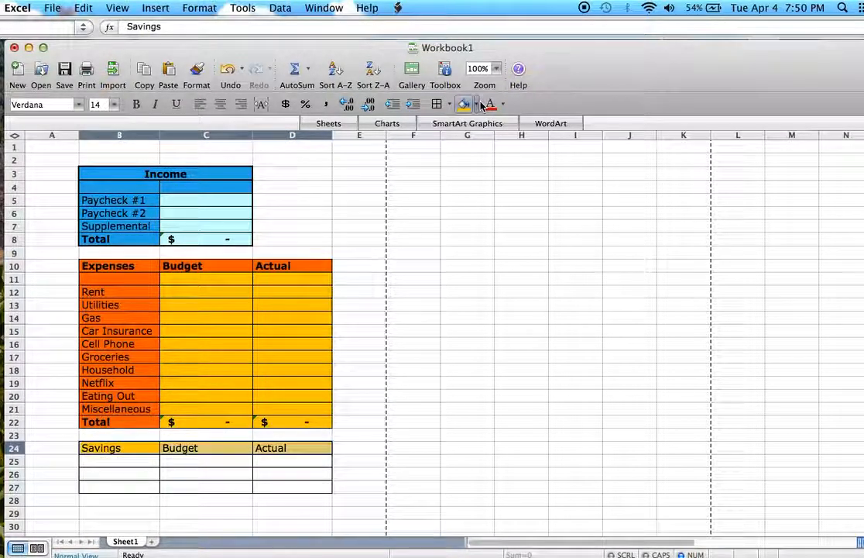
click(476, 104)
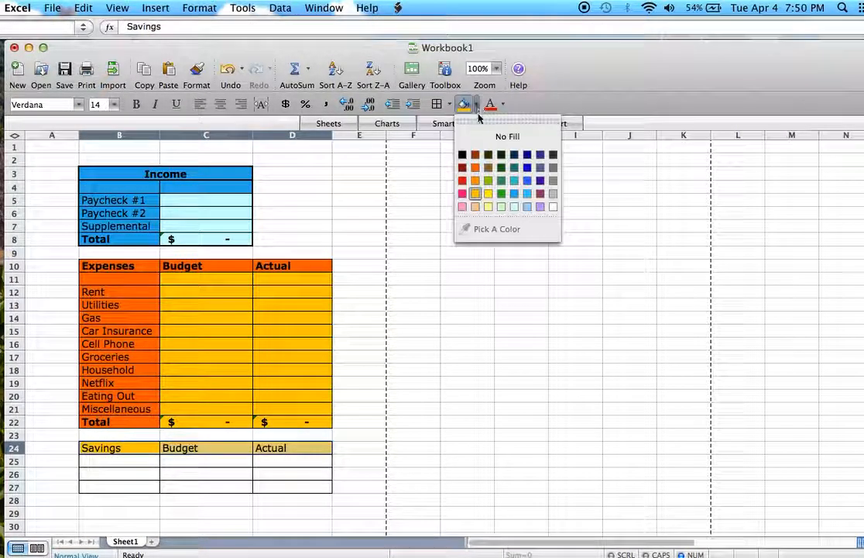
click(504, 181)
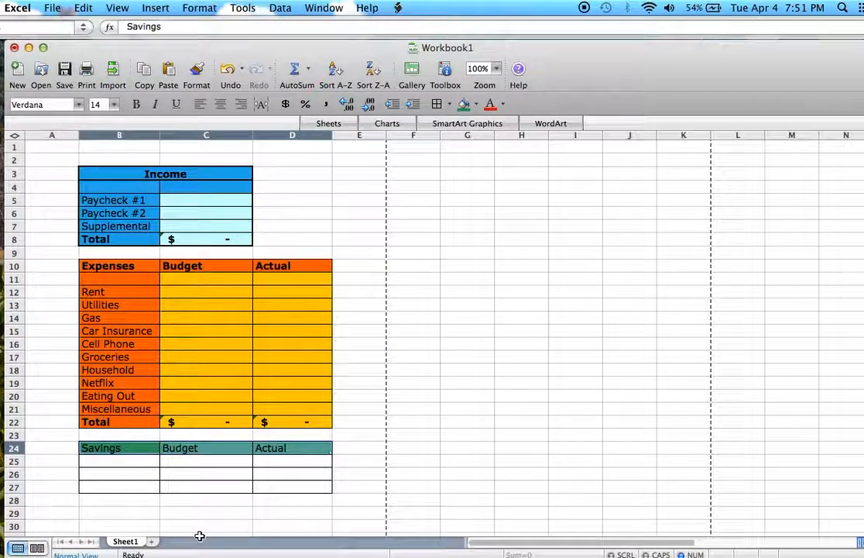
click(199, 536)
drag(125, 461, 125, 488)
click(464, 103)
Fill the savings amount cells C25:D27 with light green
click(242, 469)
drag(242, 469, 283, 487)
click(476, 104)
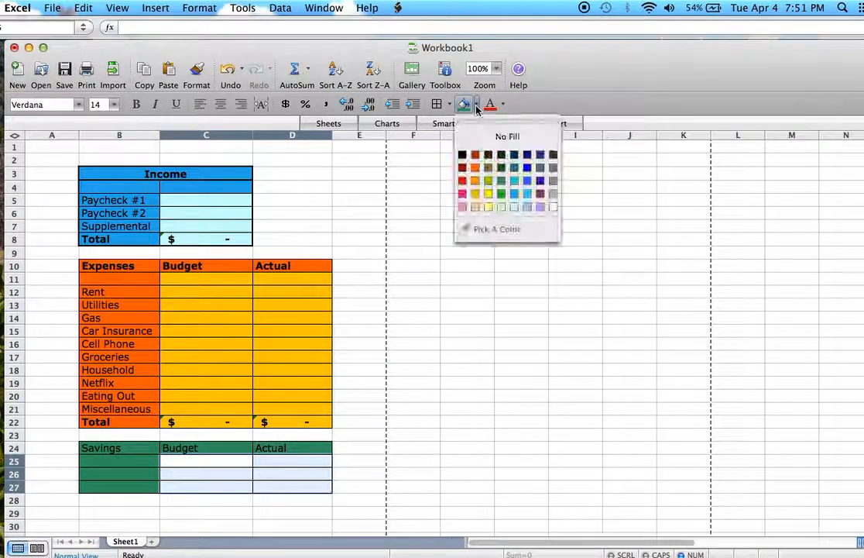
click(501, 207)
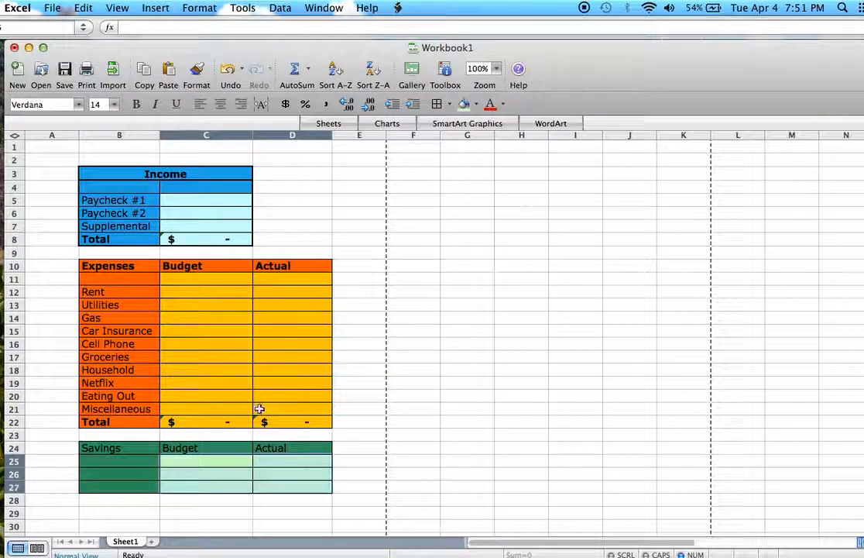
Enter the date 4/1/17 in B26 and the label Total in B27, and make row B27:D27 bold
click(135, 471)
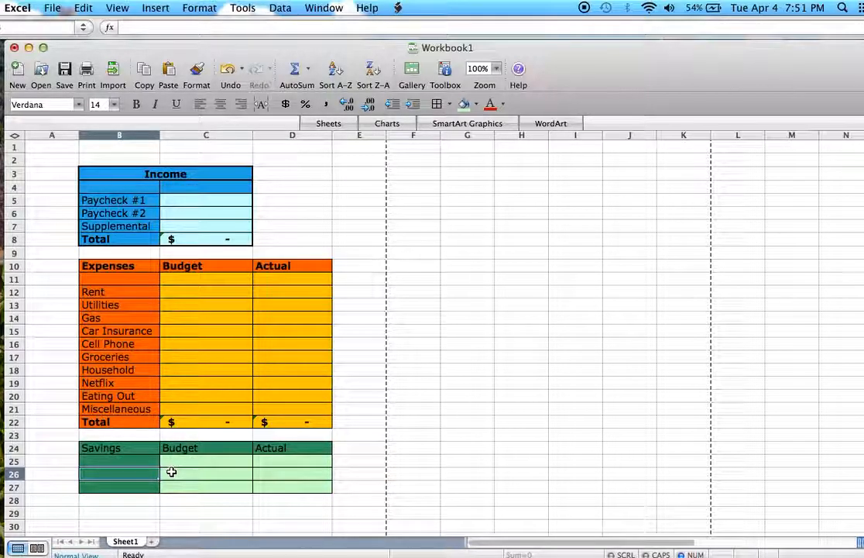
text(4/1/17)
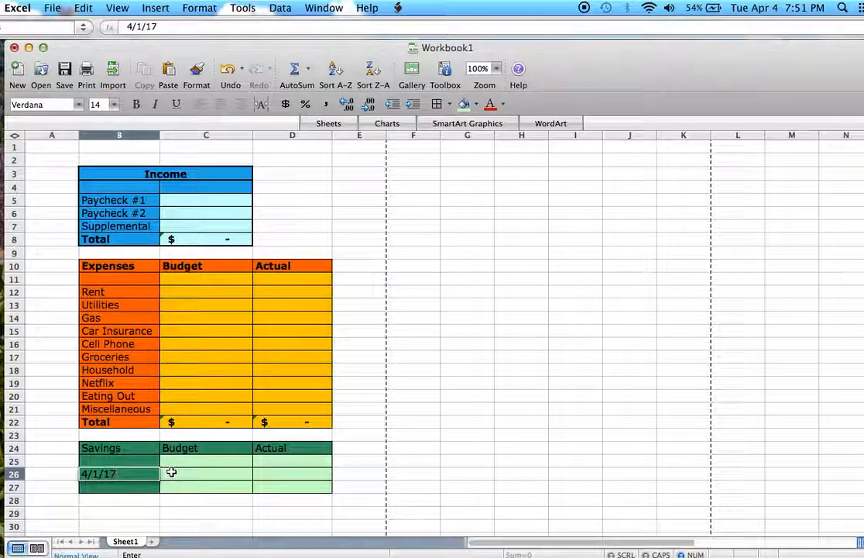
key(Return)
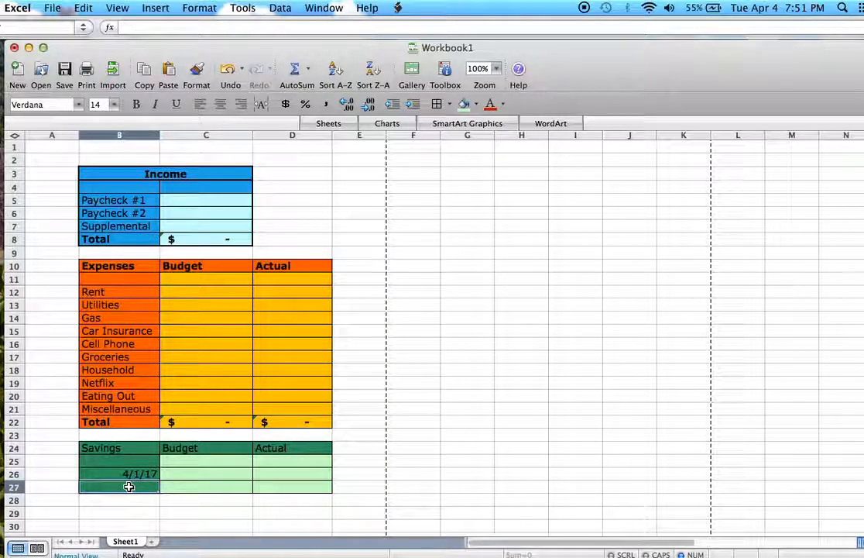
text(Total)
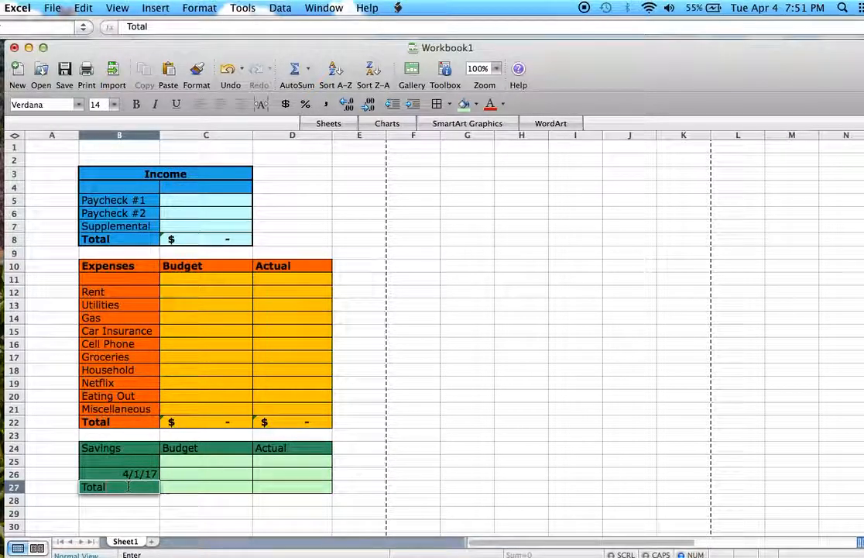
key(Return)
drag(117, 488, 253, 490)
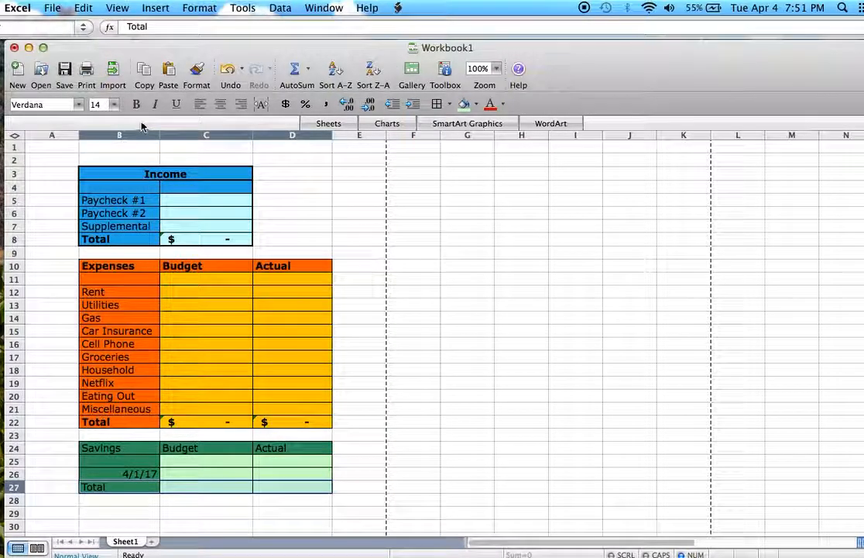
Set the savings Budget total in C27 to a formula referencing C26
click(206, 486)
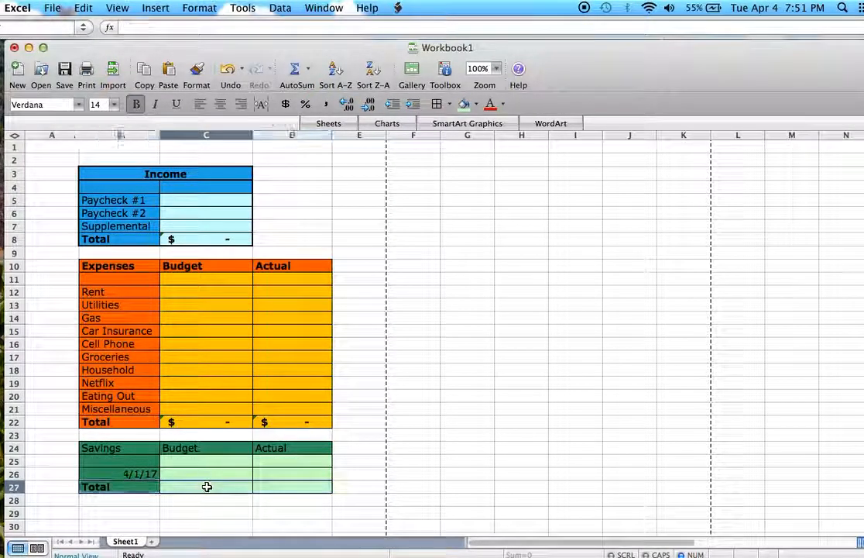
text(=sUM)
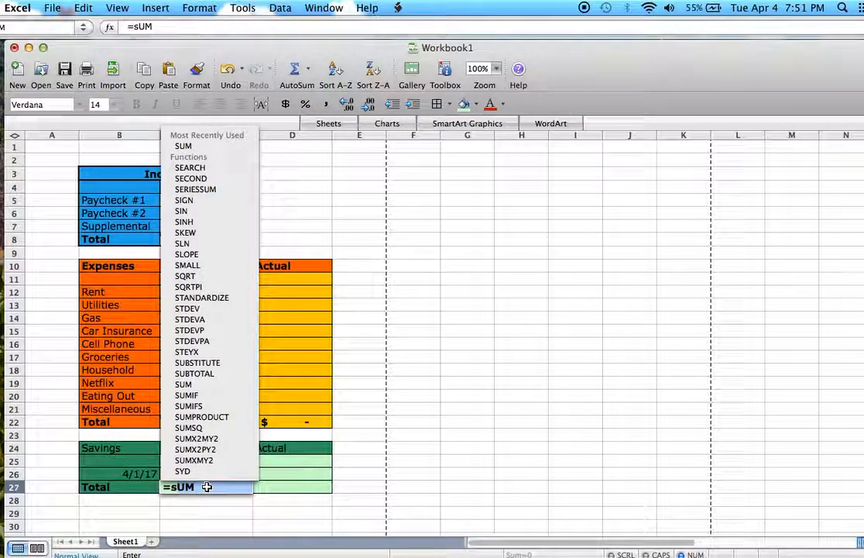
key(BackSpace)
key(BackSpace)
key(BackSpace)
click(199, 473)
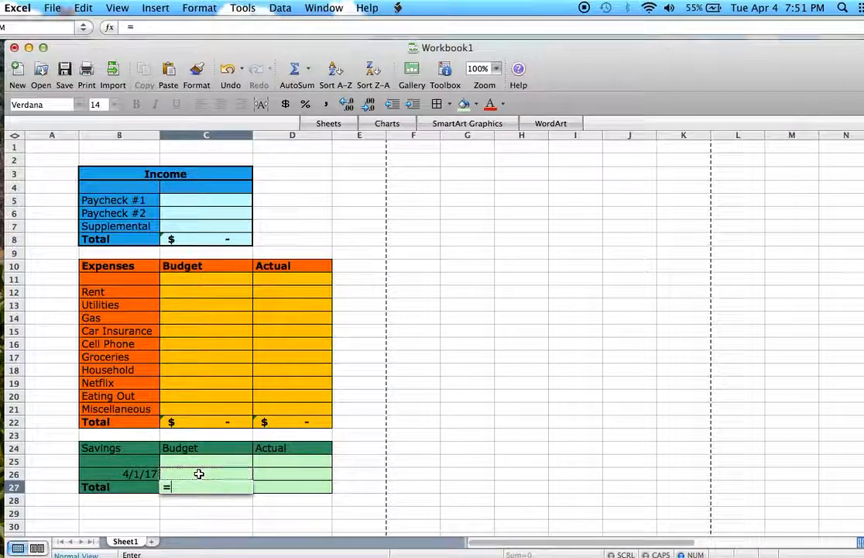
key(Return)
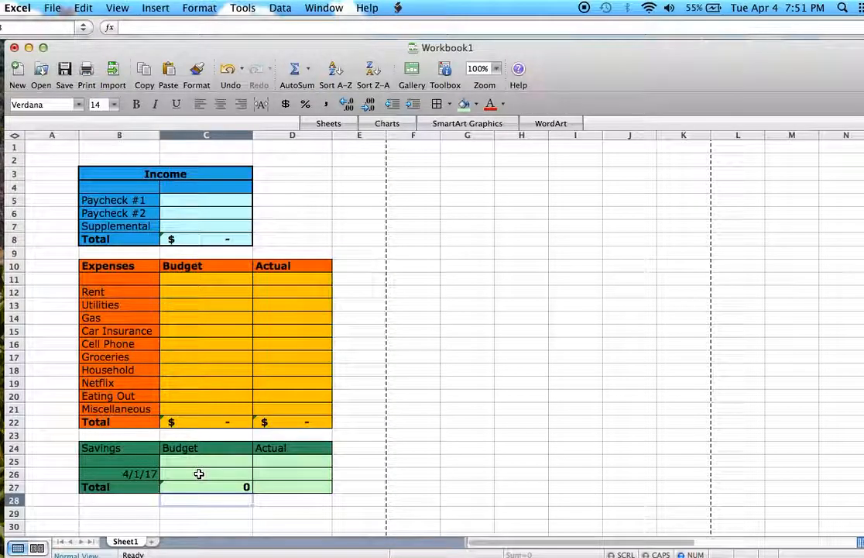
Set the savings Actual total in D27 to a formula referencing D26
click(283, 487)
text(=)
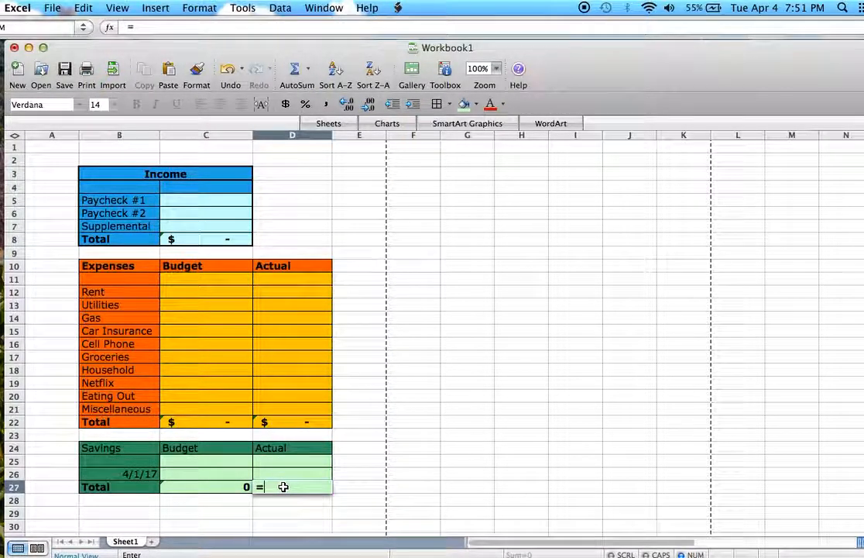
click(279, 471)
key(Return)
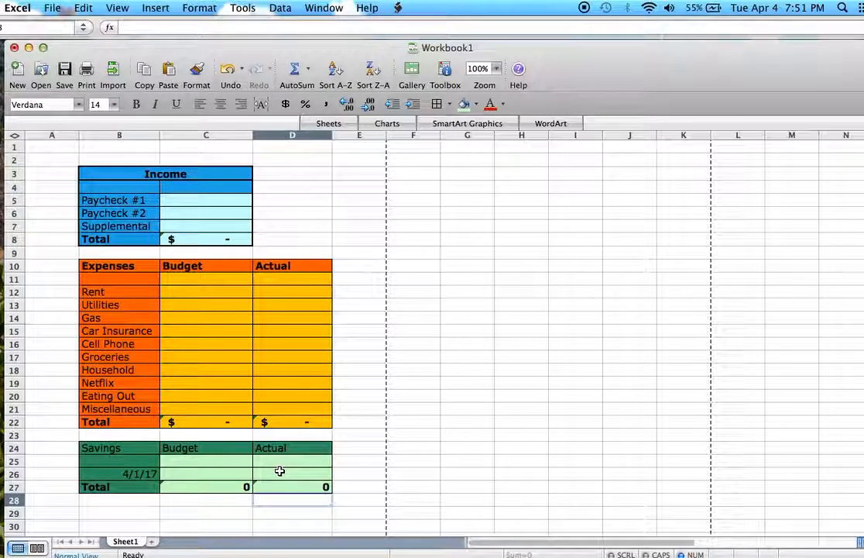
Apply the Accounting number format to the savings amount cells C26:D27
drag(219, 474, 279, 486)
right_click(279, 486)
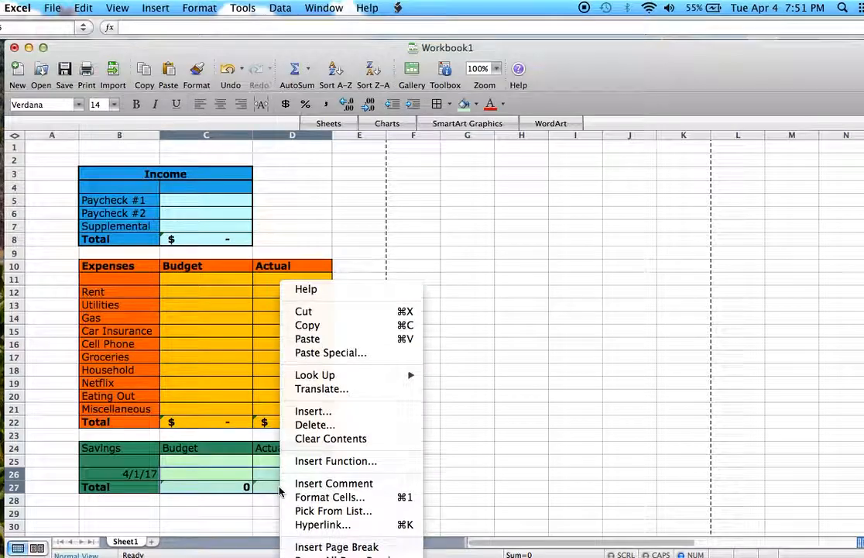
click(325, 495)
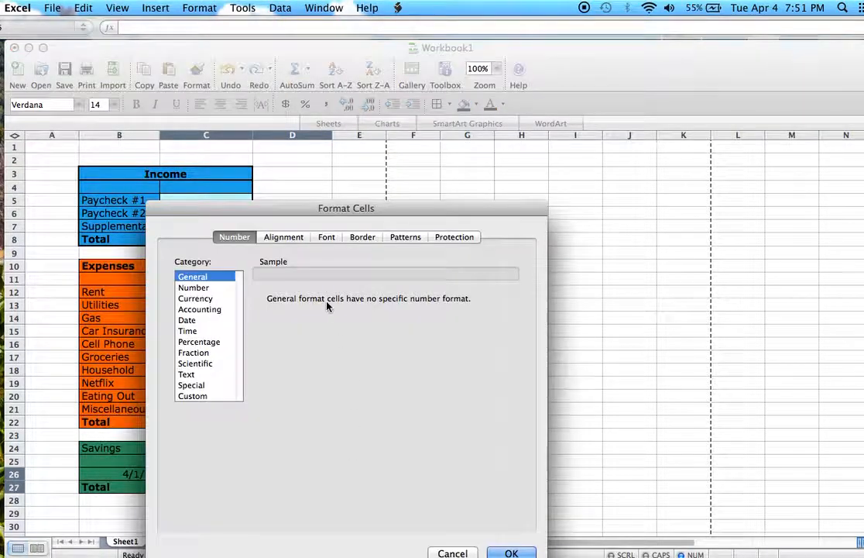
click(199, 310)
click(511, 552)
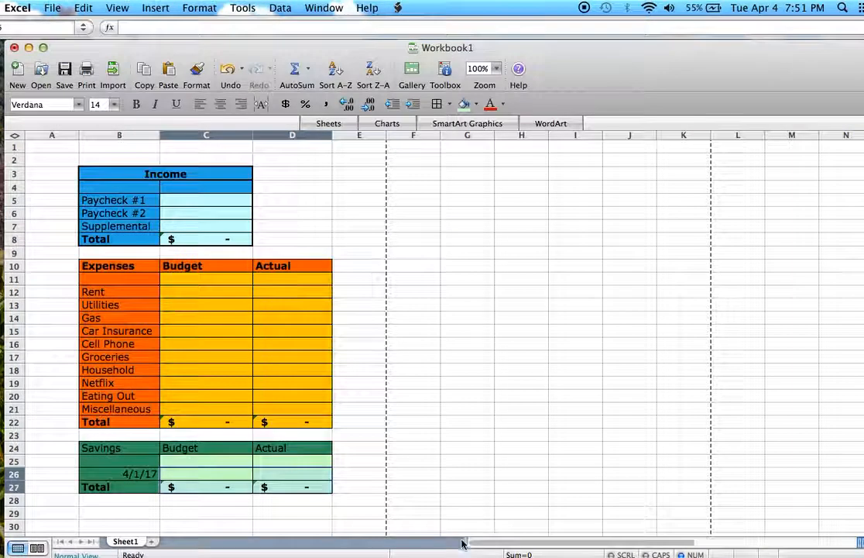
Test the savings totals by entering 5 in C26 and 35 in D26
click(205, 474)
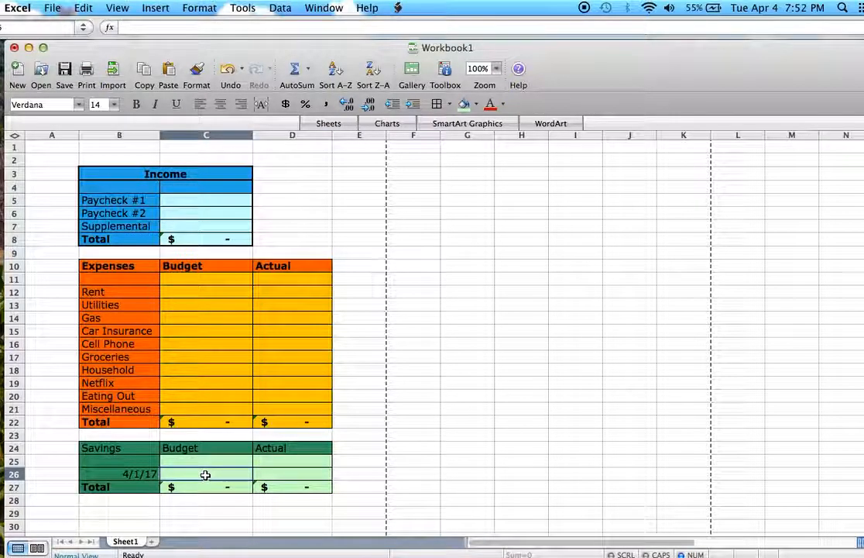
text(5)
key(Return)
key(Tab)
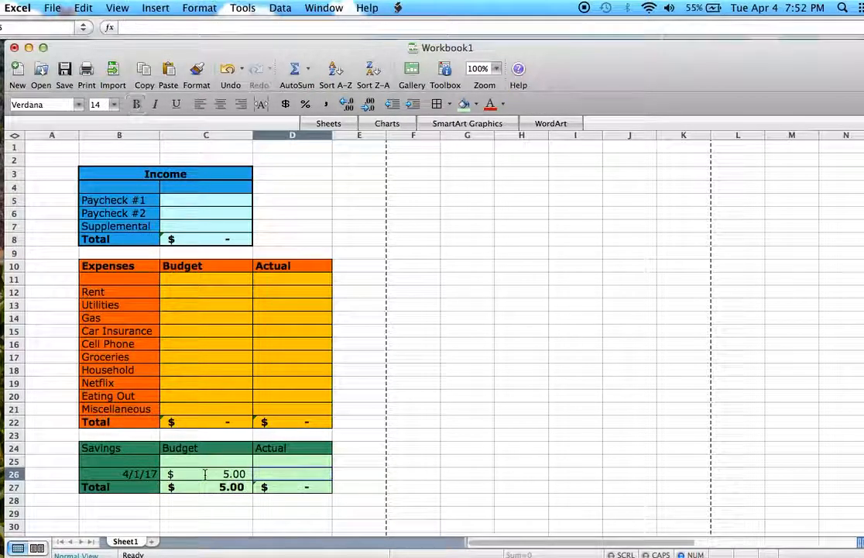
text(35)
key(Return)
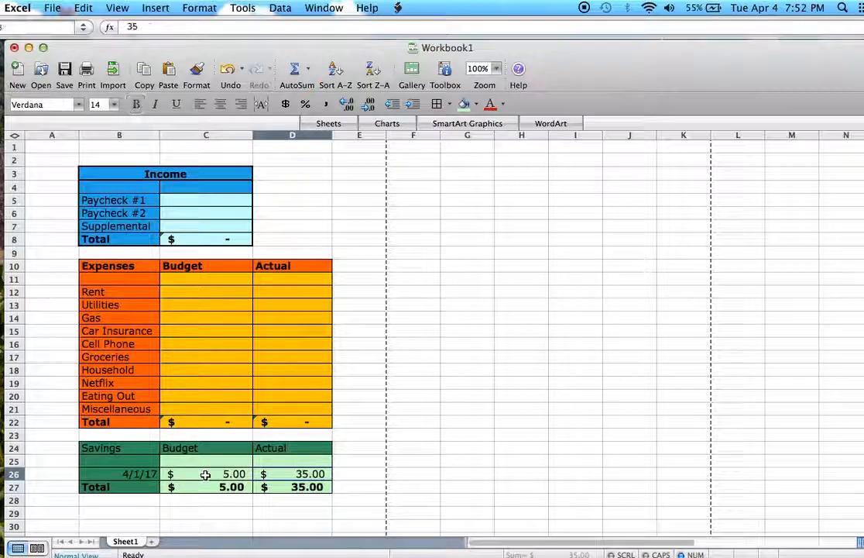
Clear the test amounts from savings cells D26 and C26
key(BackSpace)
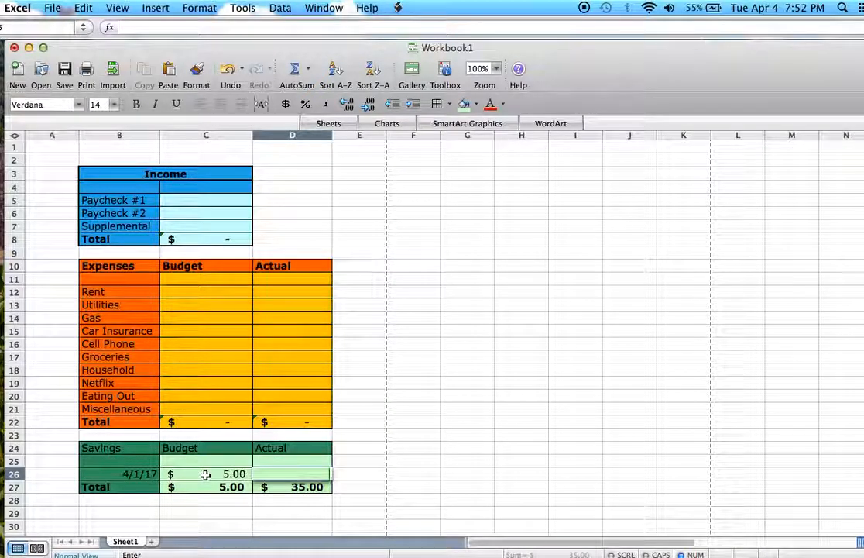
click(205, 474)
key(BackSpace)
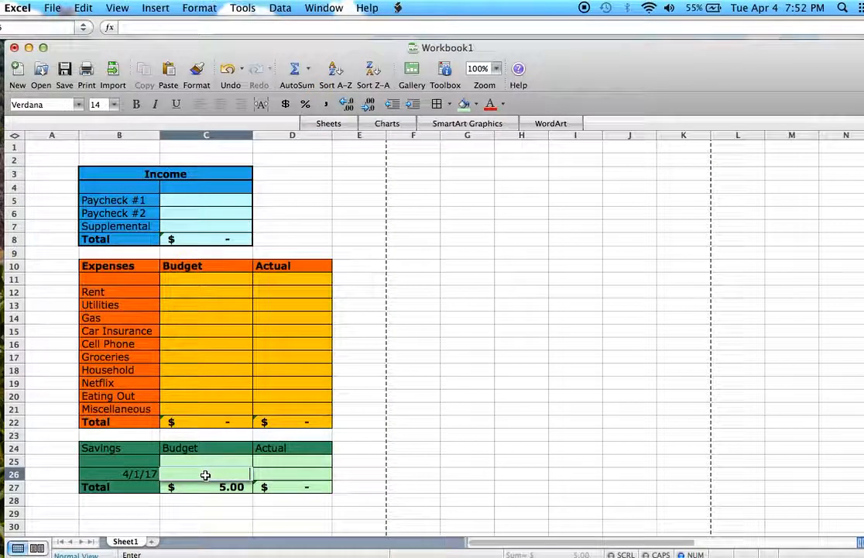
key(Left)
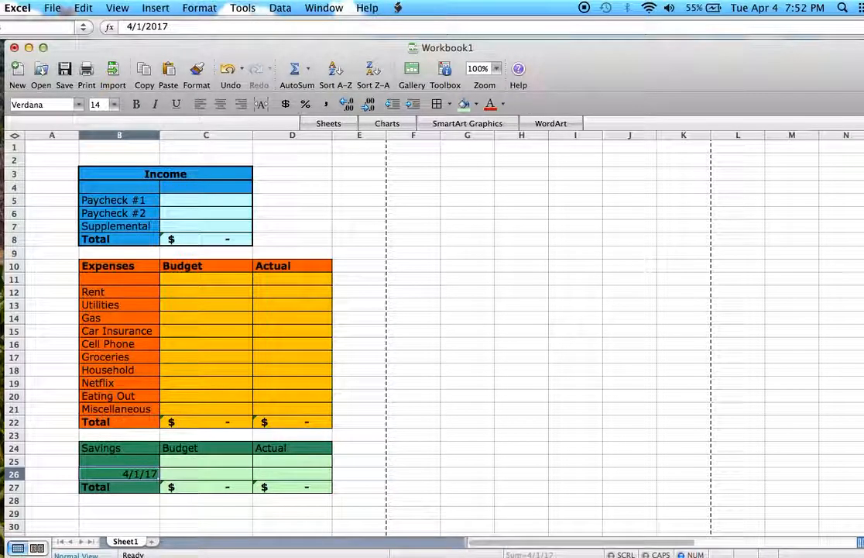
Start a debt table below savings with the label Debt in B29 and the date 4/1/17 in B31
scroll(861, 194, down, 3)
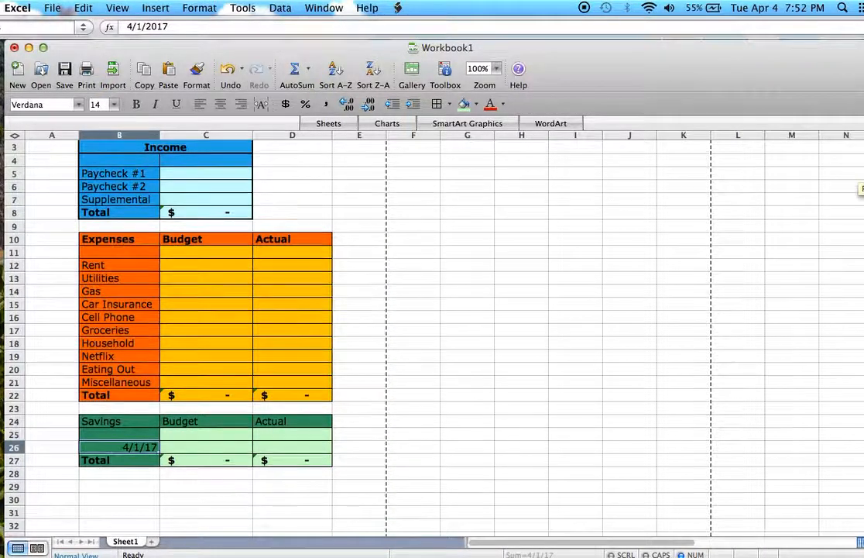
scroll(175, 470, down, 2)
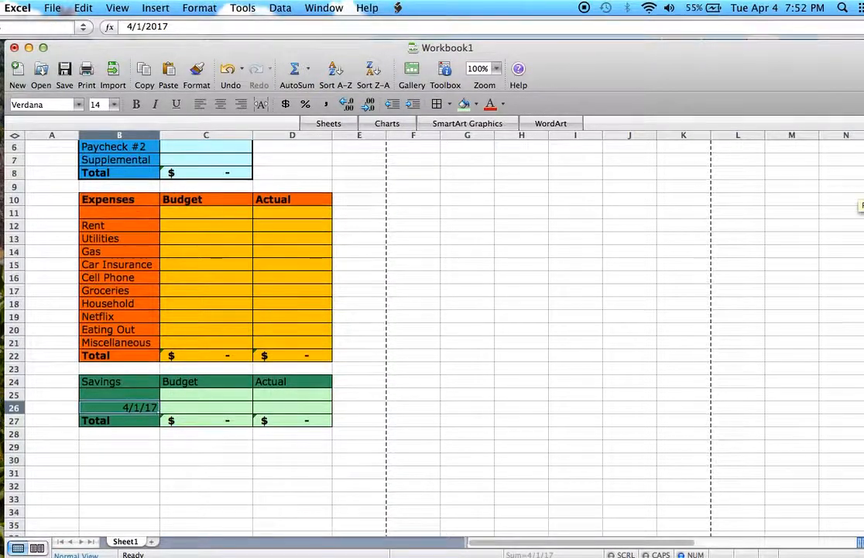
click(125, 448)
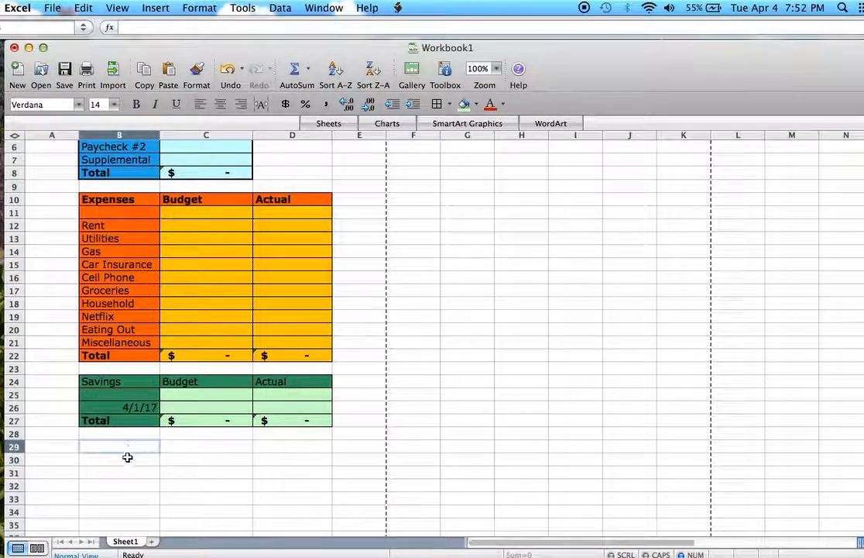
text(Debt)
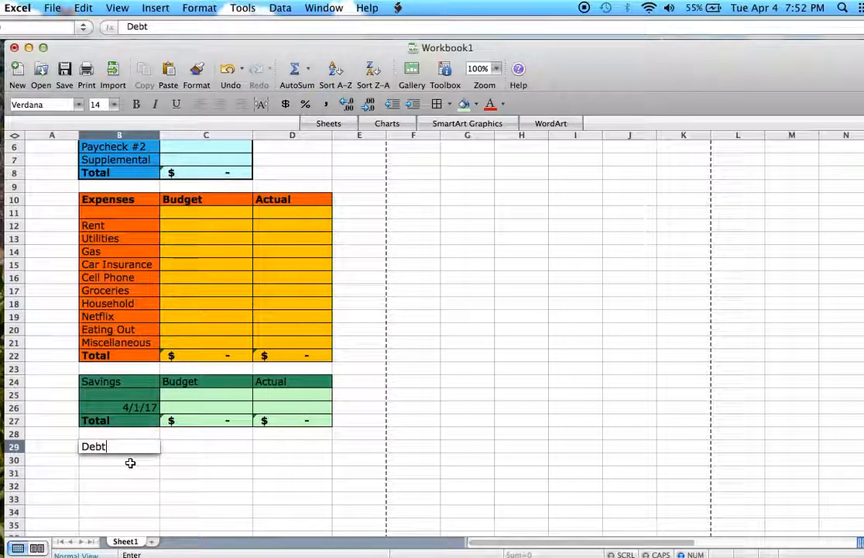
key(Return)
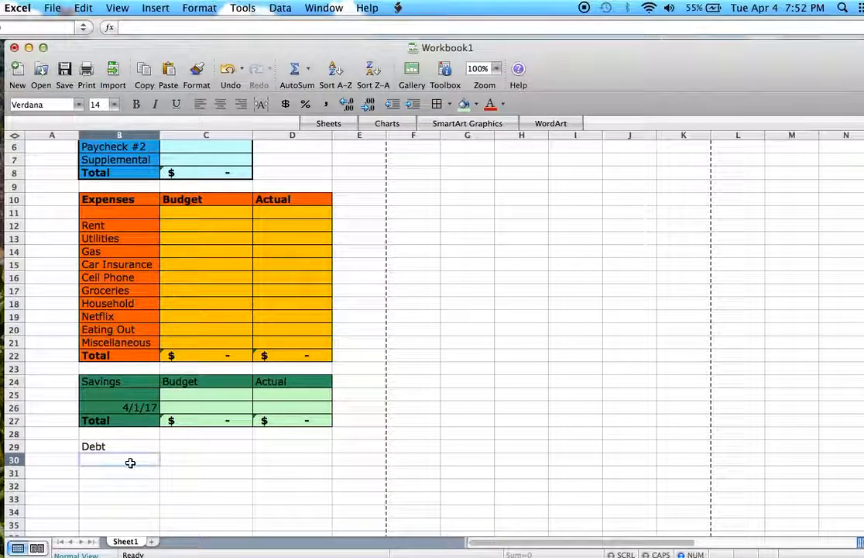
click(112, 473)
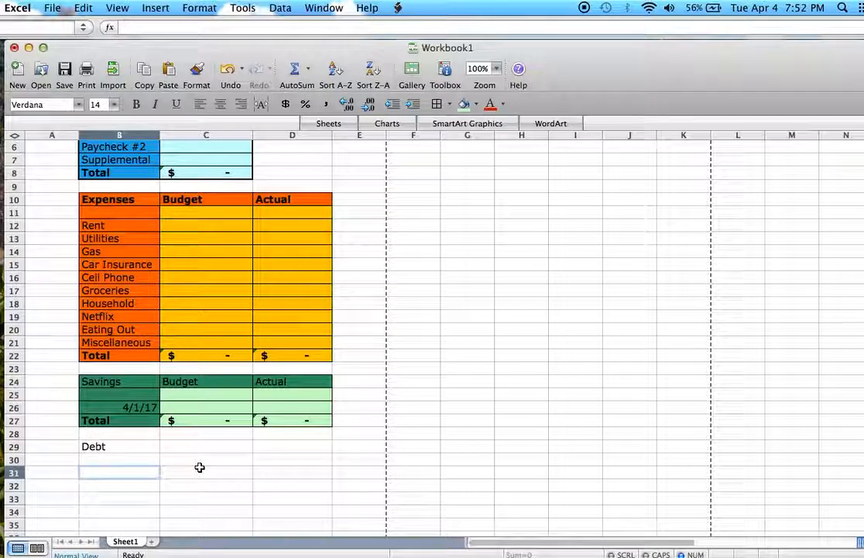
text(4/1/17)
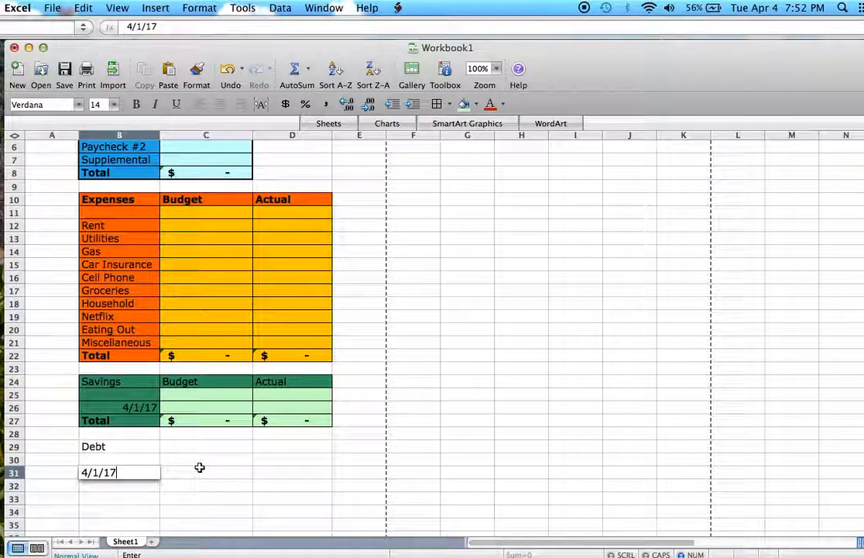
Enter the debt column headings Budget in C29 and Actual in D29
key(Right)
key(Up)
key(Up)
text(Budget)
key(Right)
text(Actual)
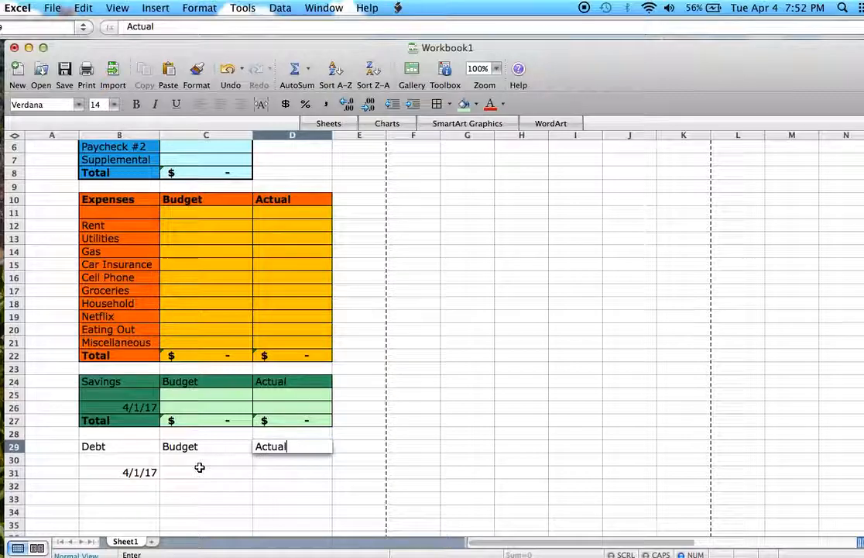
key(Return)
Enter the row labels Total in B32 and Balance in B33 of the debt table
key(Down)
key(Down)
key(Left)
key(Left)
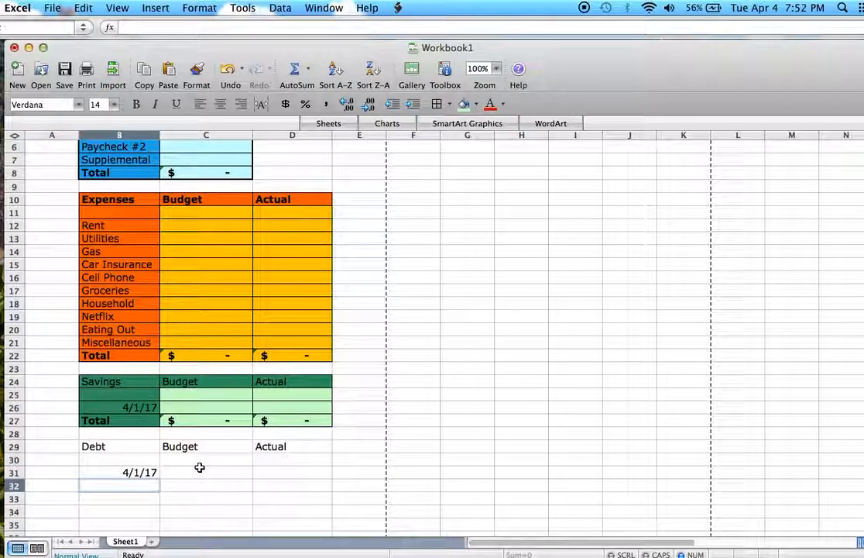
text(Total)
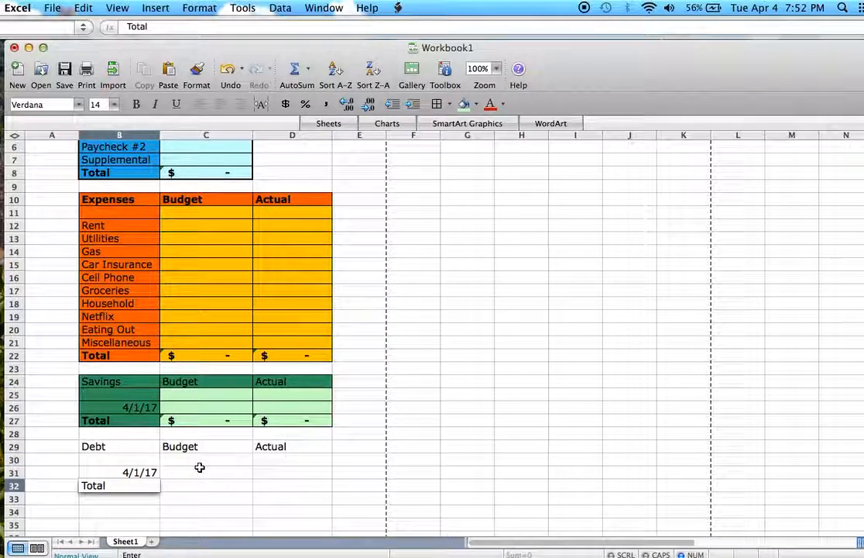
key(Return)
text(Balance)
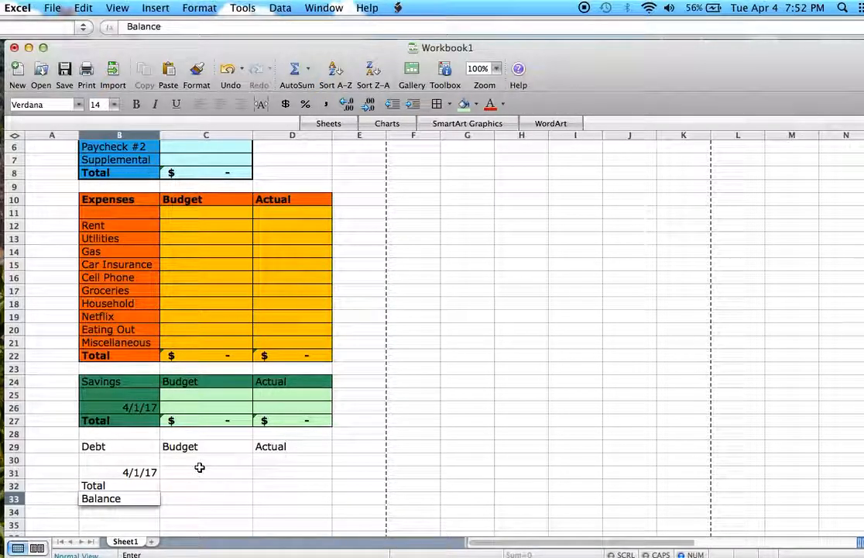
key(Tab)
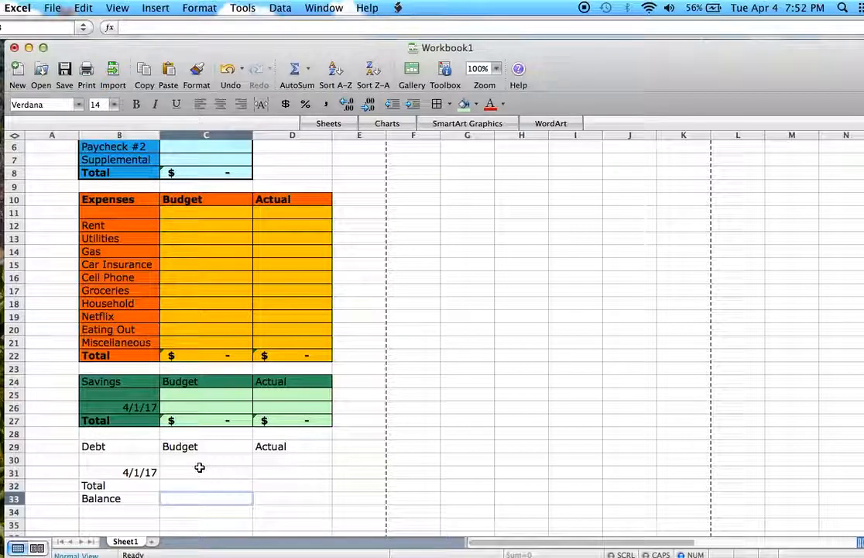
Add borders around all cells of the debt table B29:D33
drag(137, 449, 274, 496)
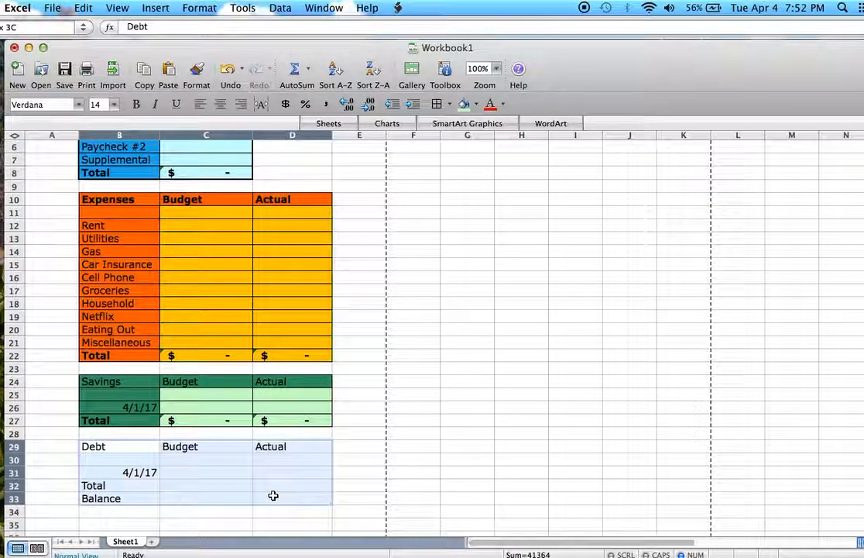
click(438, 107)
click(117, 445)
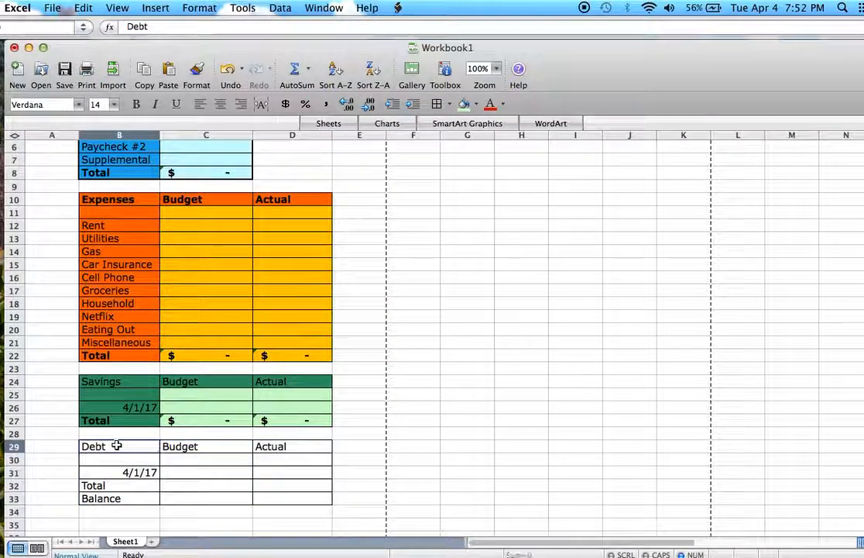
Fill the debt header row B29:D29 and the label cells B30:B33 with red
drag(116, 446, 256, 446)
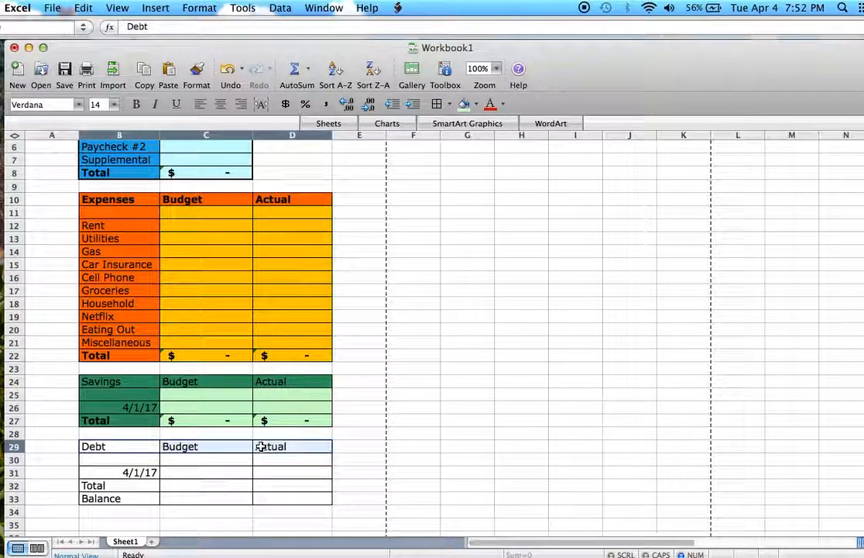
click(477, 105)
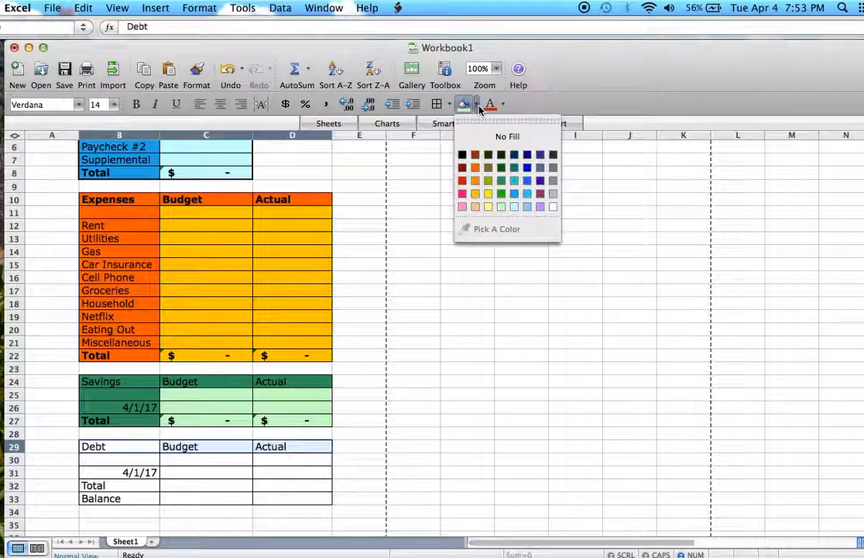
click(463, 180)
drag(138, 460, 135, 501)
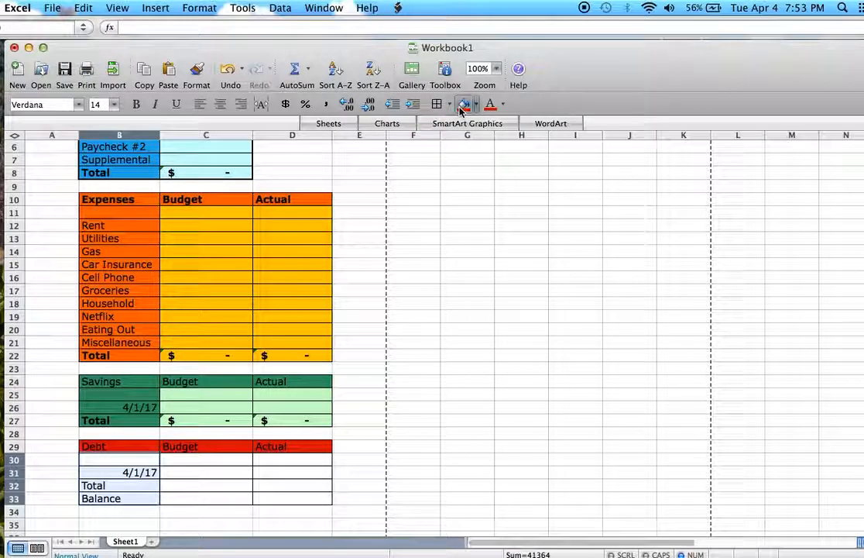
click(462, 109)
Fill the debt amount cells C30:D33 with light pink
drag(184, 459, 290, 494)
click(477, 106)
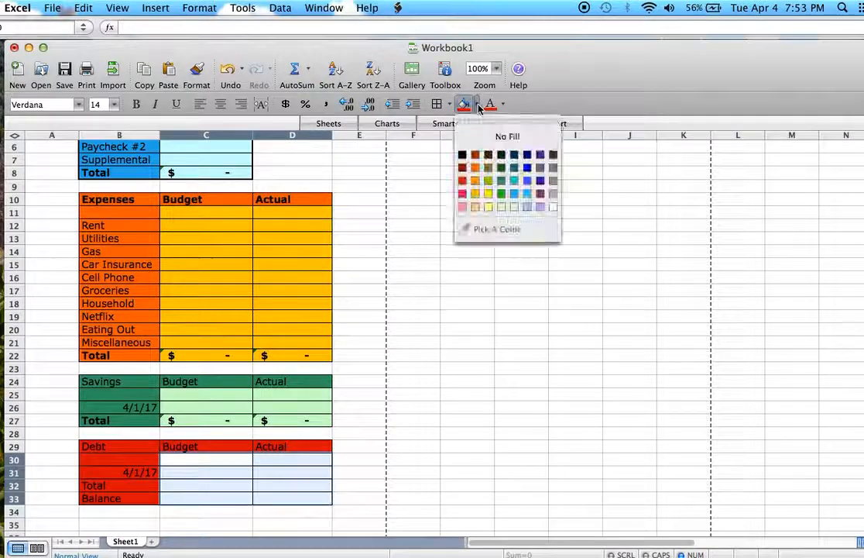
click(462, 206)
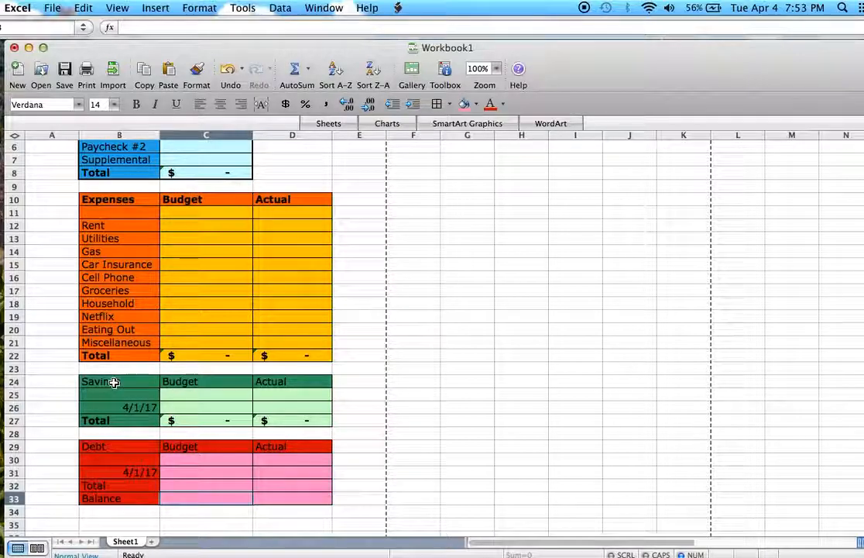
Make the savings header row B24:D24 and the debt header row B29:D29 bold
drag(114, 382, 192, 382)
click(136, 104)
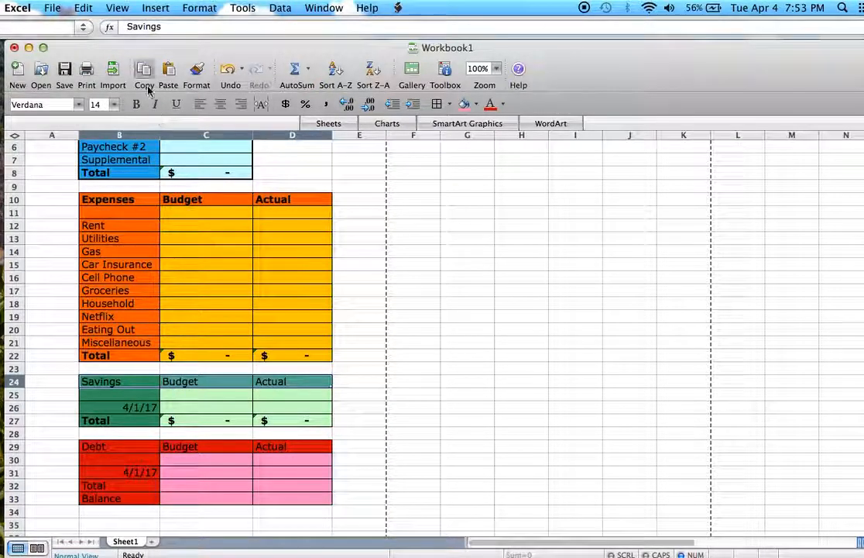
drag(111, 439, 285, 450)
click(136, 103)
Make the debt label cells B31:B33 and the Balance amount cells C33:D33 bold
drag(127, 469, 124, 499)
click(135, 104)
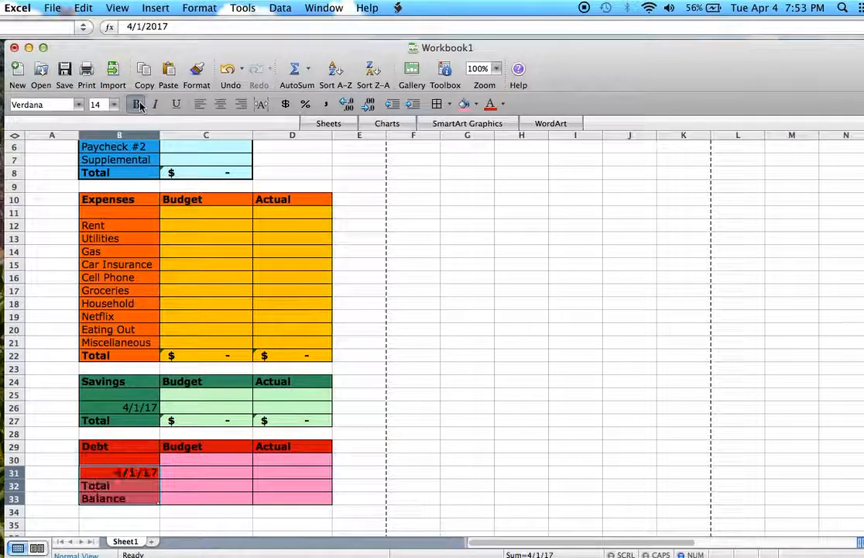
drag(190, 505, 301, 501)
click(136, 104)
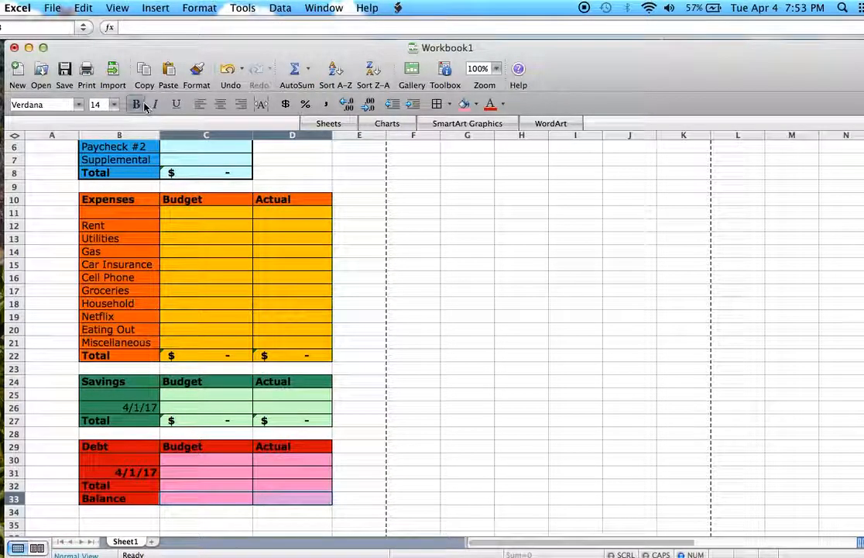
Apply the Accounting number format to the debt amount cells C31:D33
drag(193, 475, 285, 501)
right_click(218, 484)
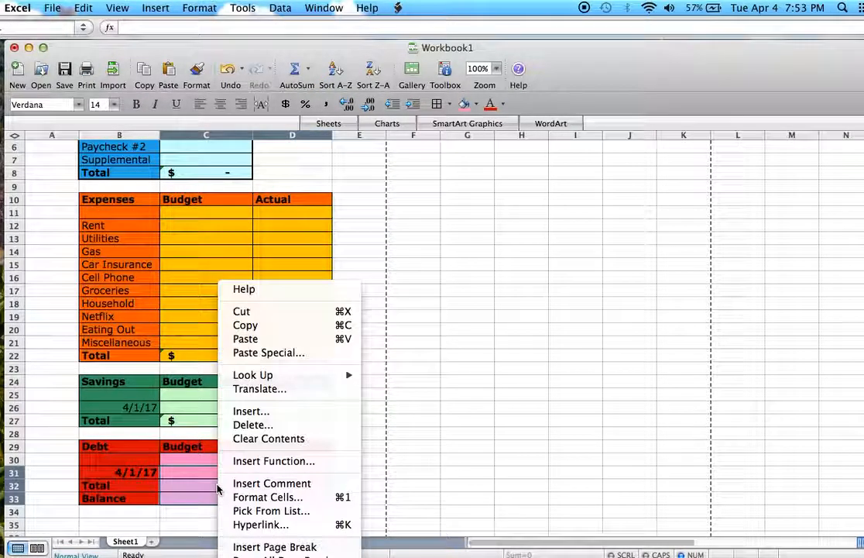
click(281, 499)
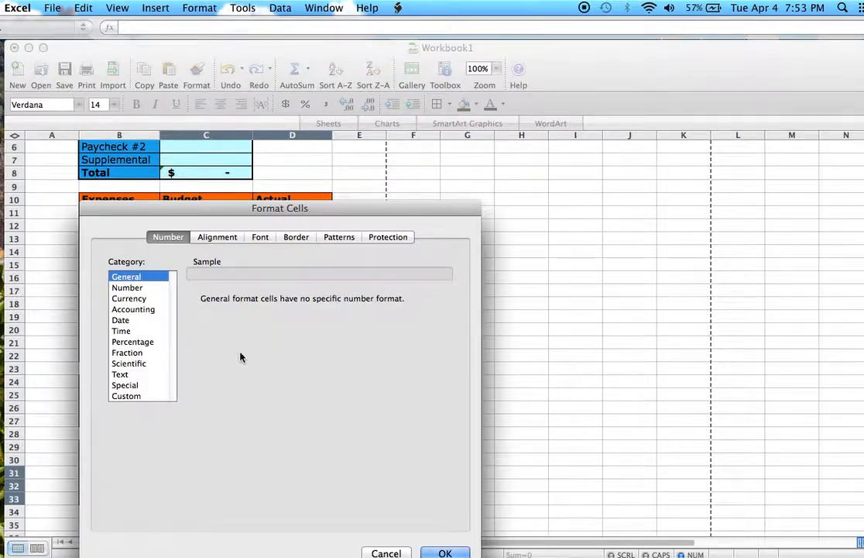
click(141, 309)
click(446, 551)
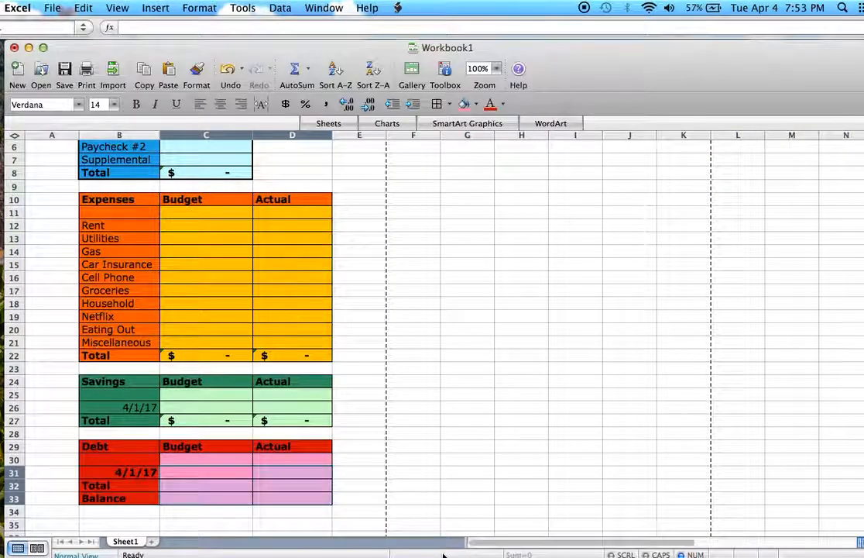
click(189, 498)
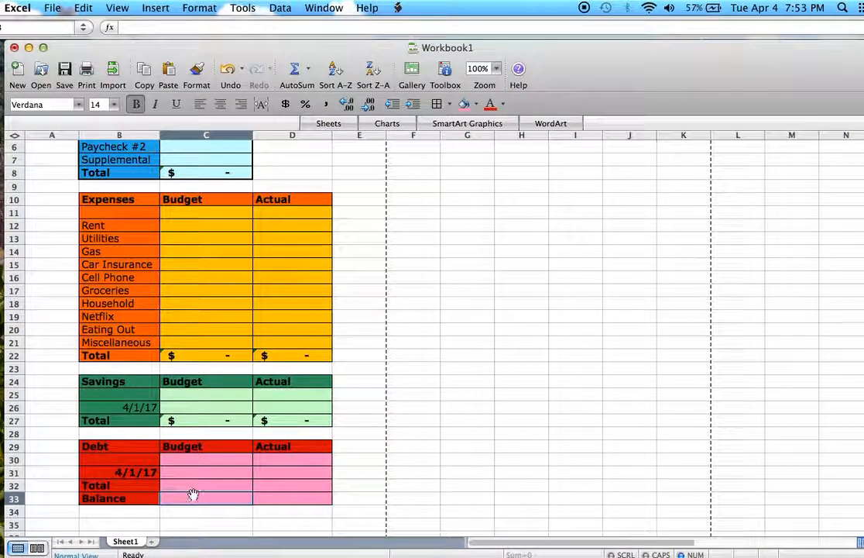
Enter the debt totals with the formulas =C31 in cell C32 and =D31 in cell D32
click(200, 481)
text(=)
click(206, 471)
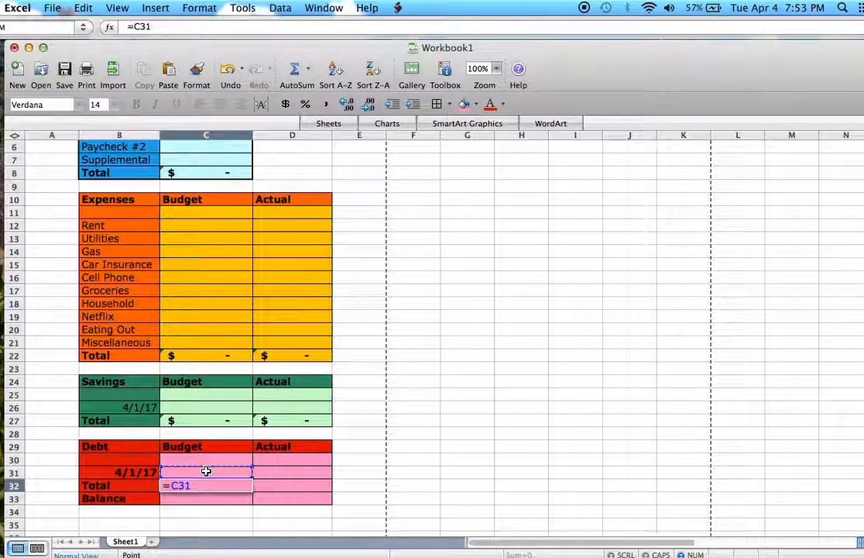
key(Tab)
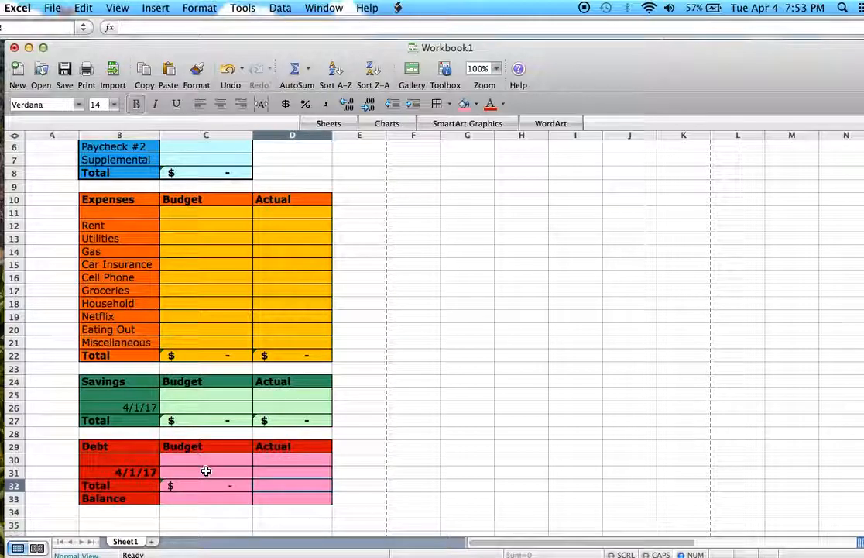
text(=)
click(263, 474)
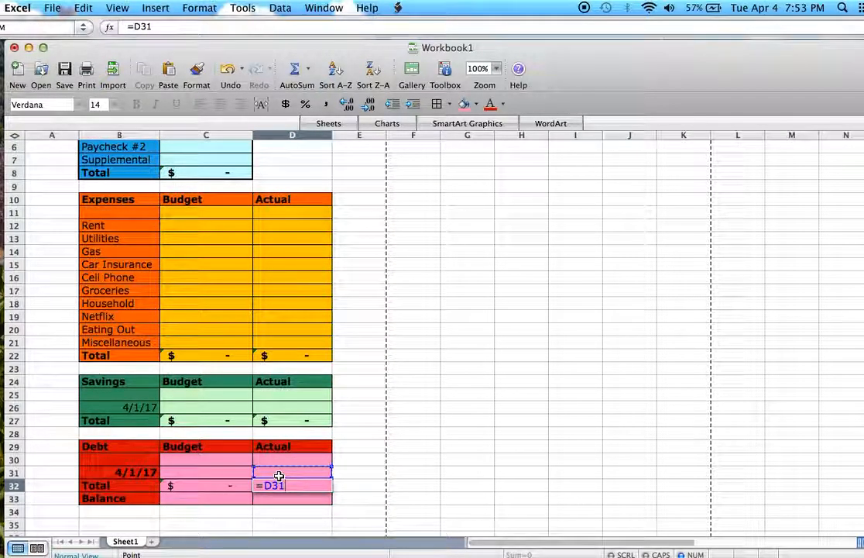
key(Return)
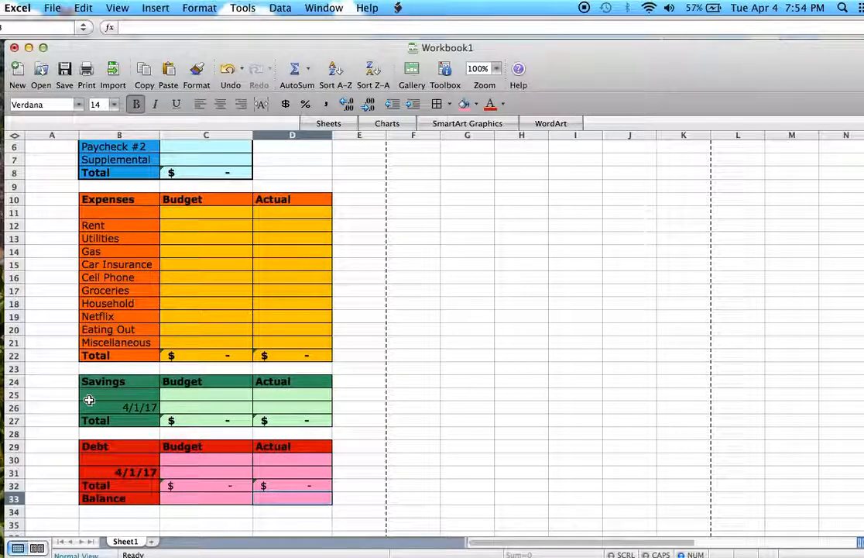
Make the debt total amounts in C32:D32 bold
click(211, 483)
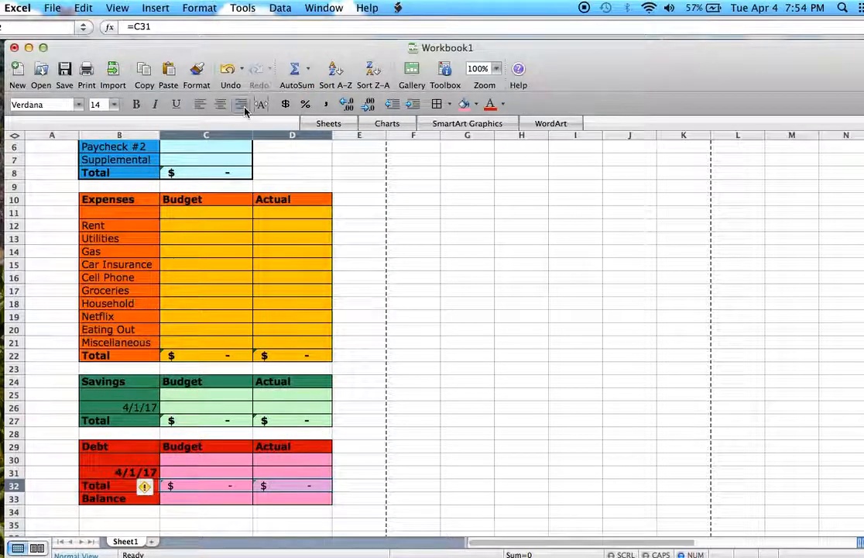
click(135, 104)
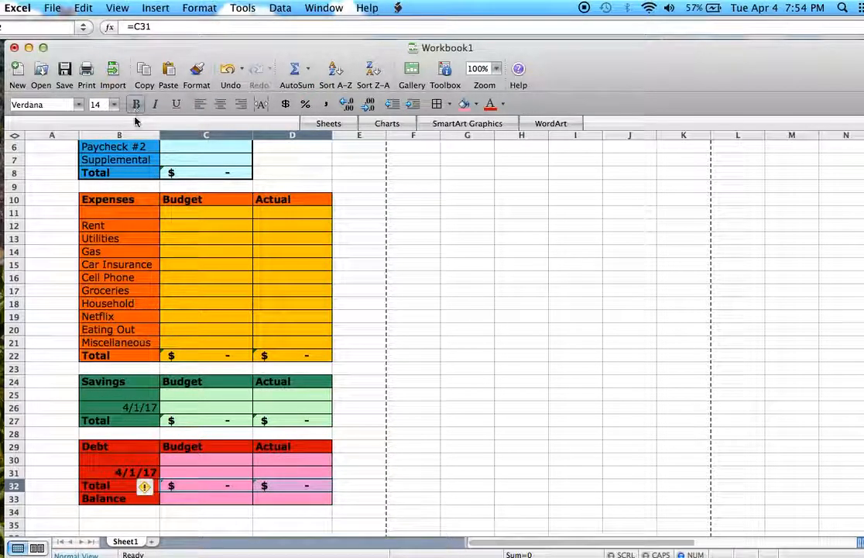
click(203, 499)
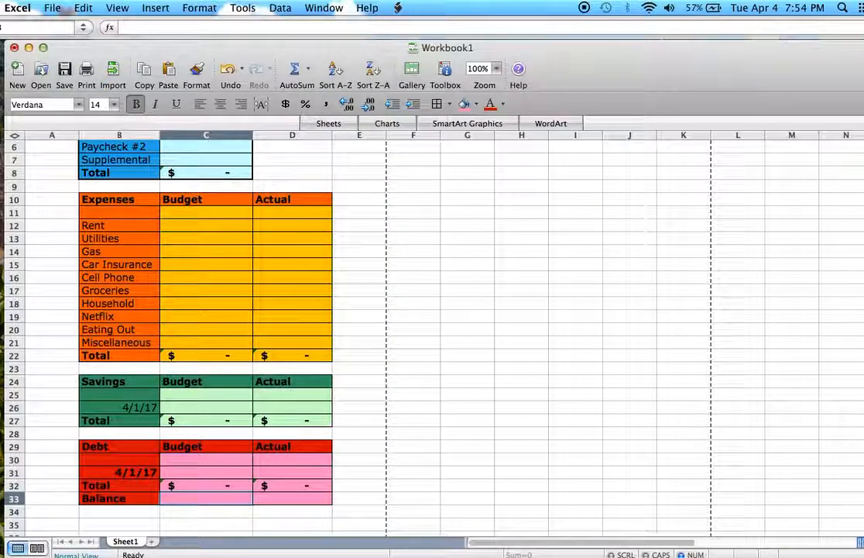
scroll(377, 333, down, 5)
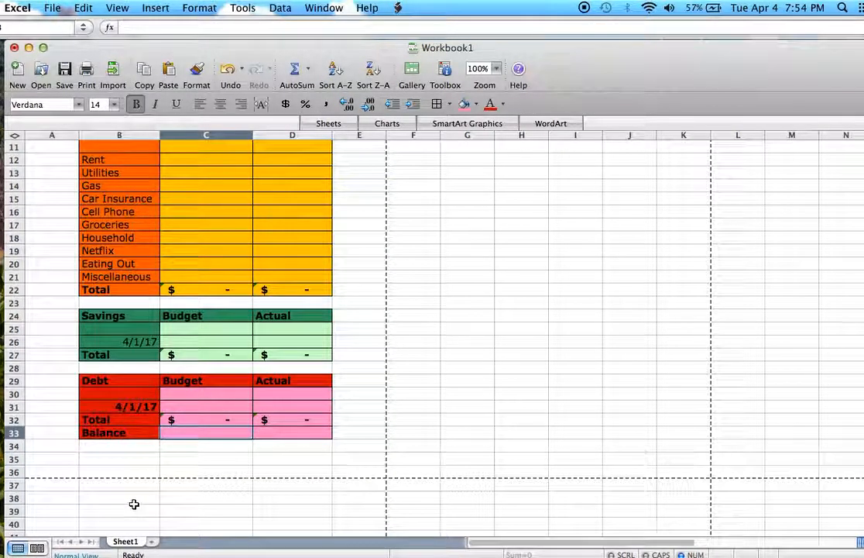
click(93, 463)
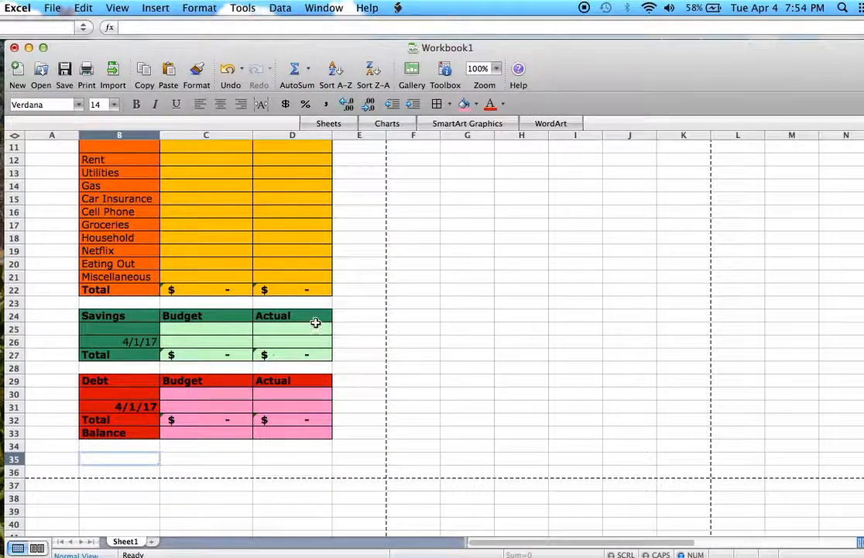
drag(116, 456, 295, 497)
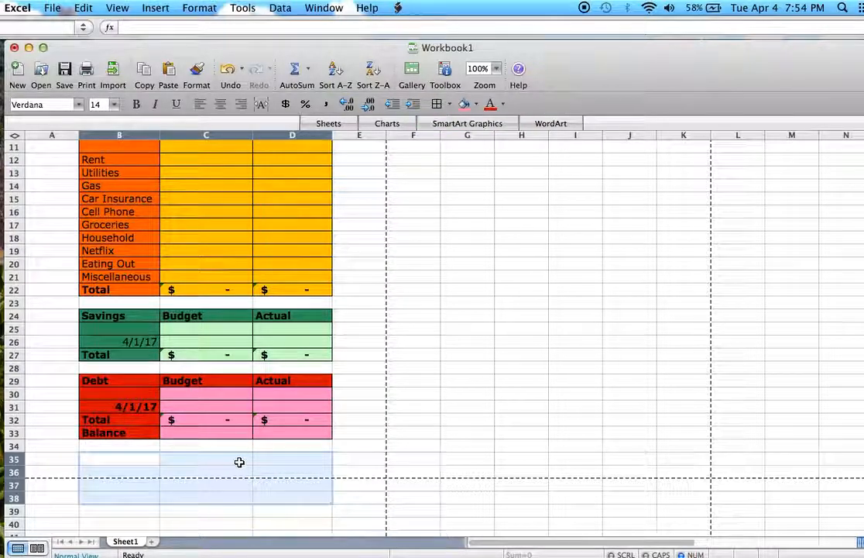
click(174, 469)
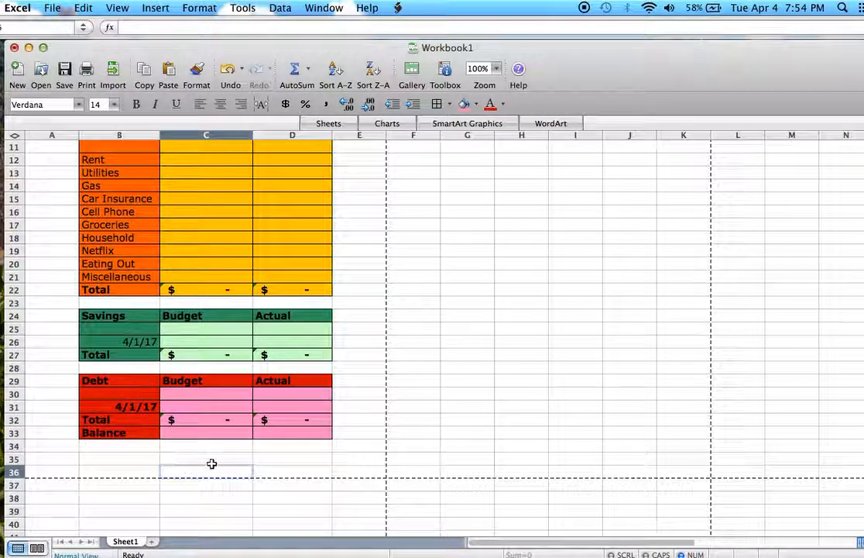
click(271, 469)
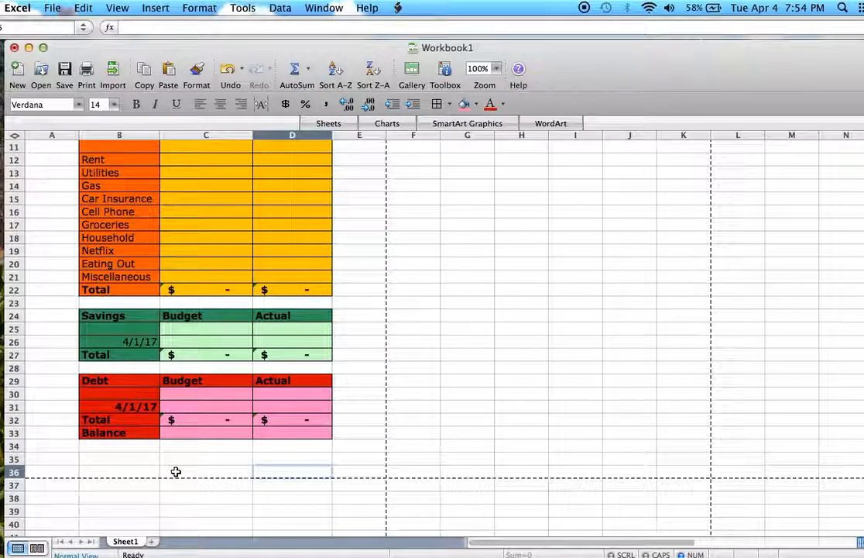
click(121, 472)
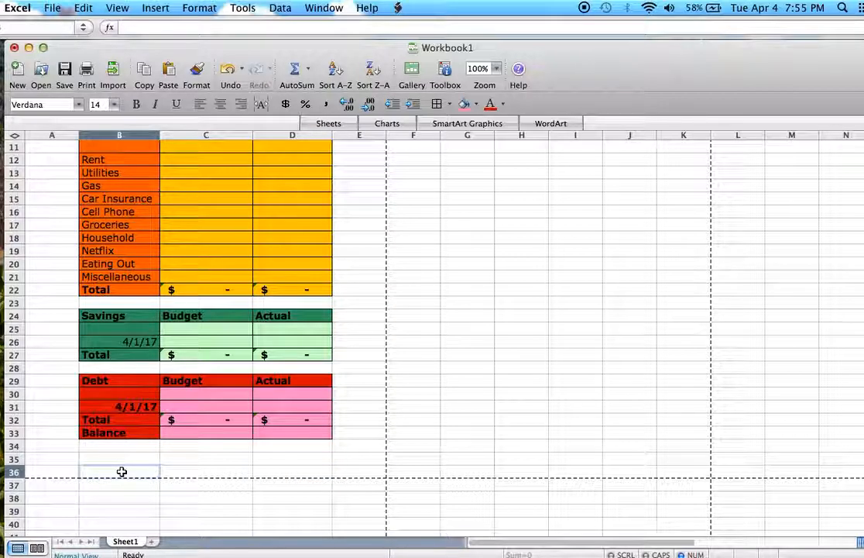
text(Total)
key(Tab)
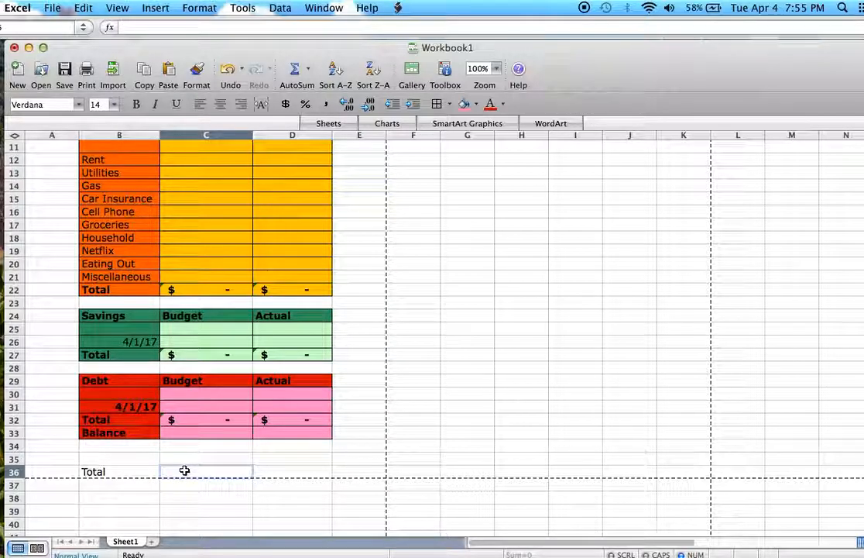
Enter the labels Income, Expenses and Total in B35:B37 and add borders to all cells of B35:C37
click(148, 460)
text(Income)
key(Return)
text(Expenses)
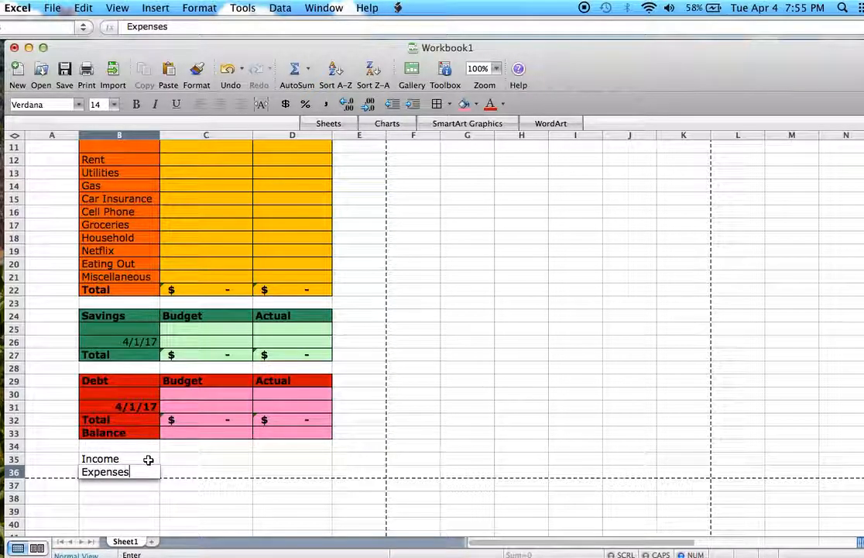
key(Return)
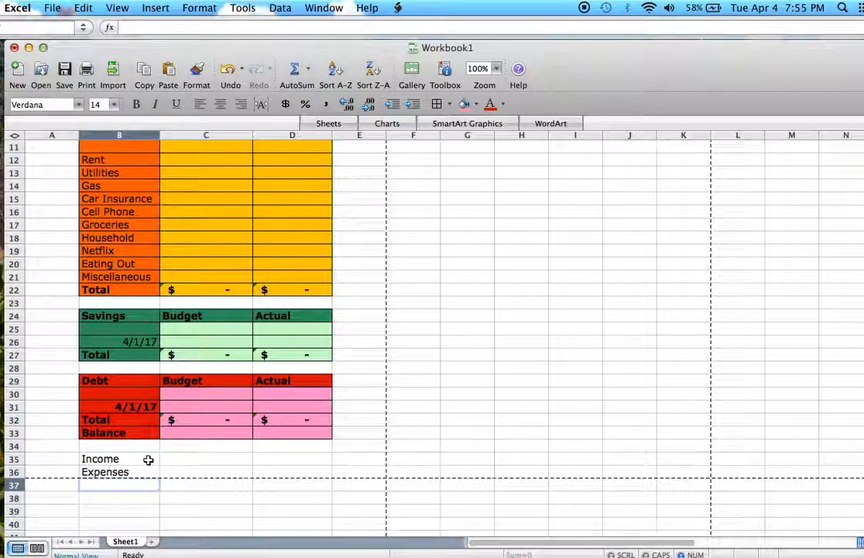
text(Total)
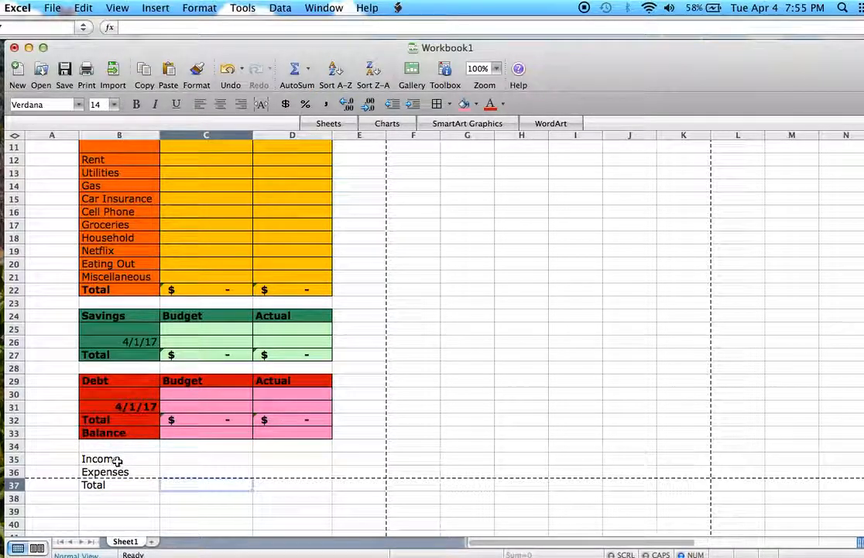
drag(106, 459, 211, 492)
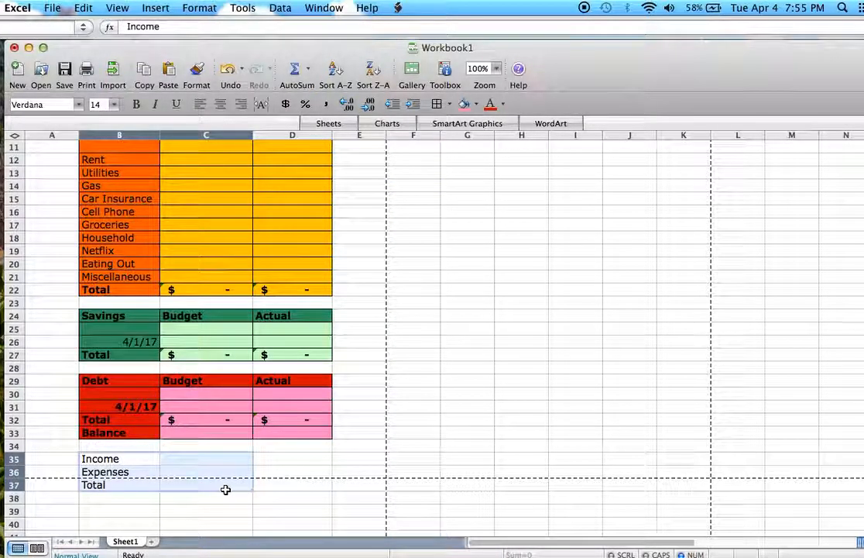
click(438, 103)
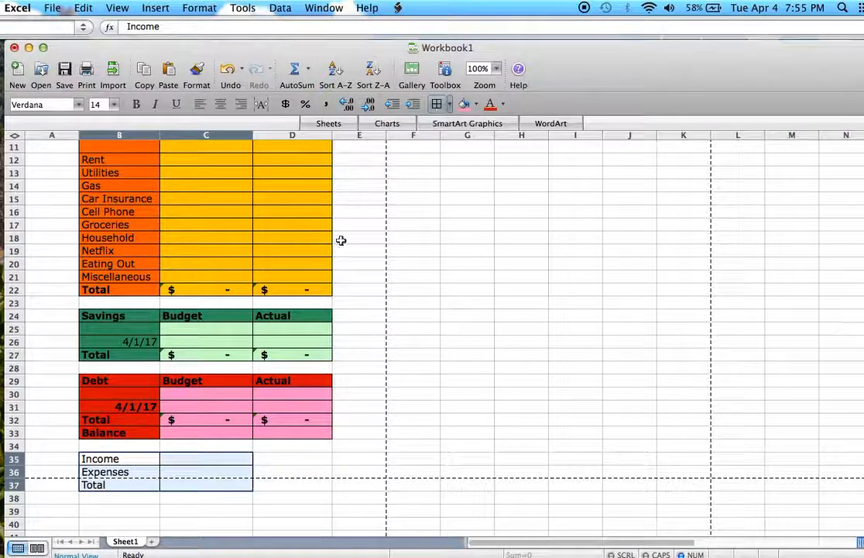
Link the summary's Income amount in C35 to the income table's total with the formula =C8
click(190, 460)
text(=)
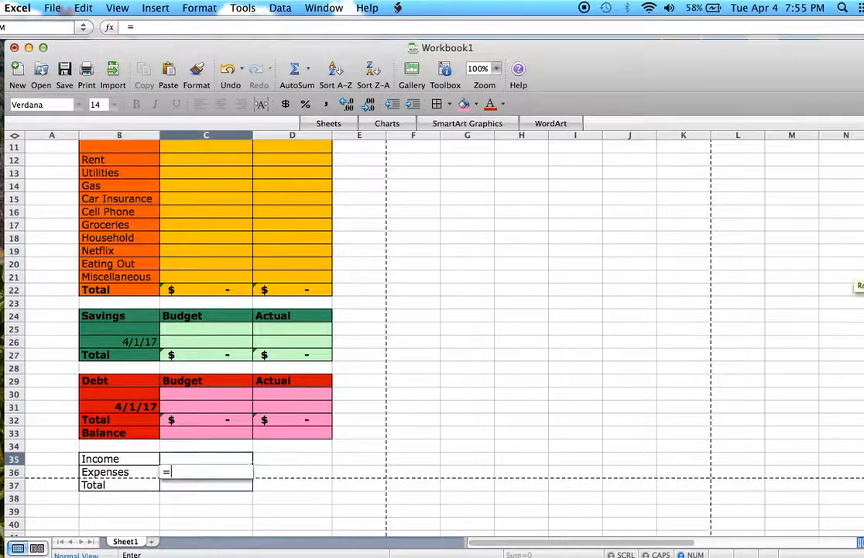
scroll(852, 256, up, 5)
click(223, 239)
key(Return)
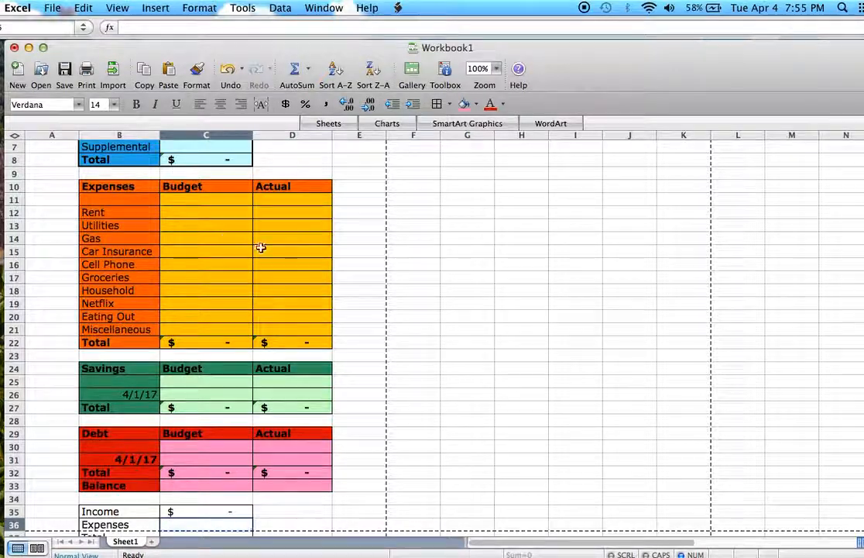
Add up the actual expenses, savings and debt totals in the summary's Expenses cell C36 with =D22+D27+D32
scroll(852, 278, down, 4)
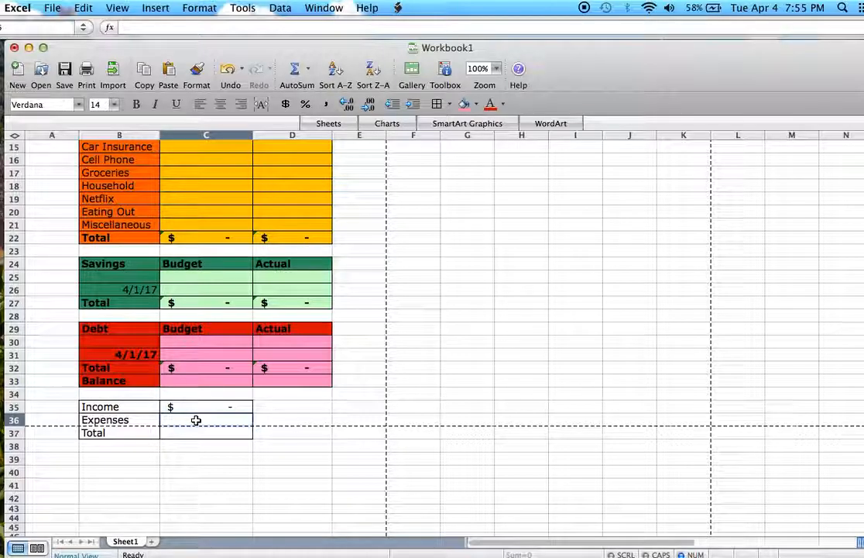
text(=)
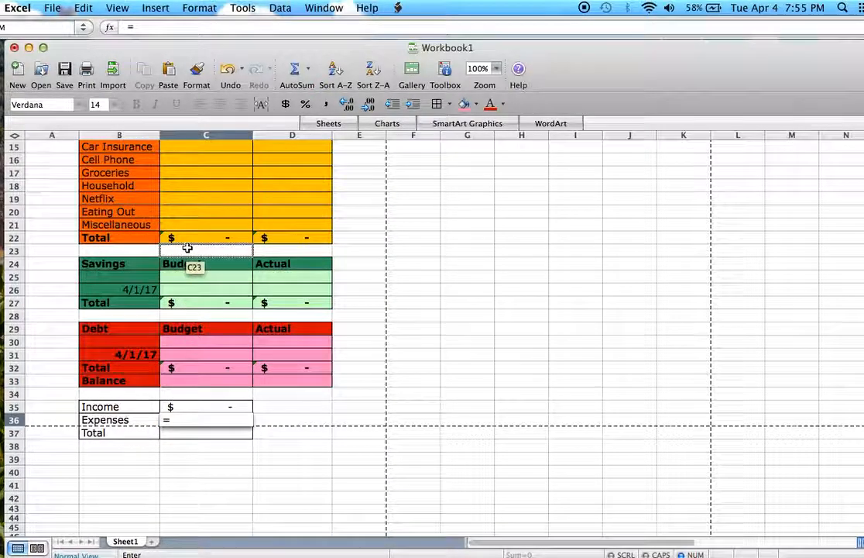
click(300, 242)
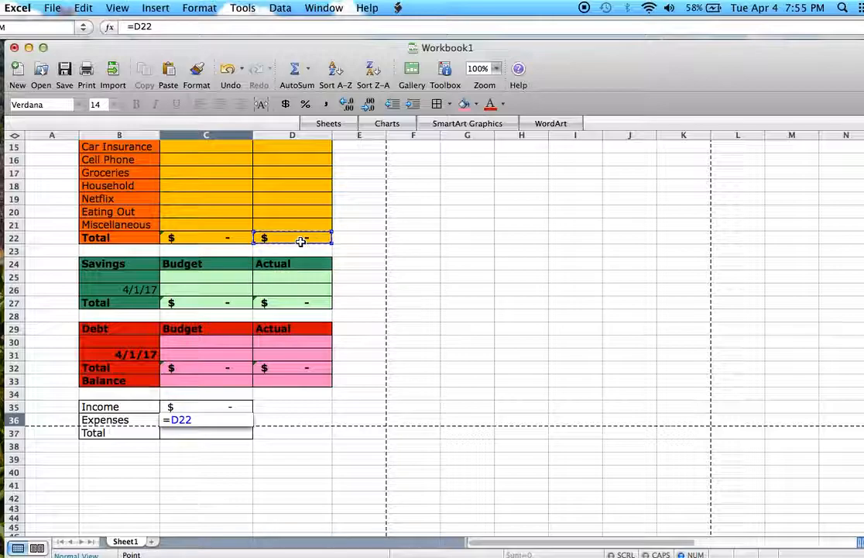
text(+)
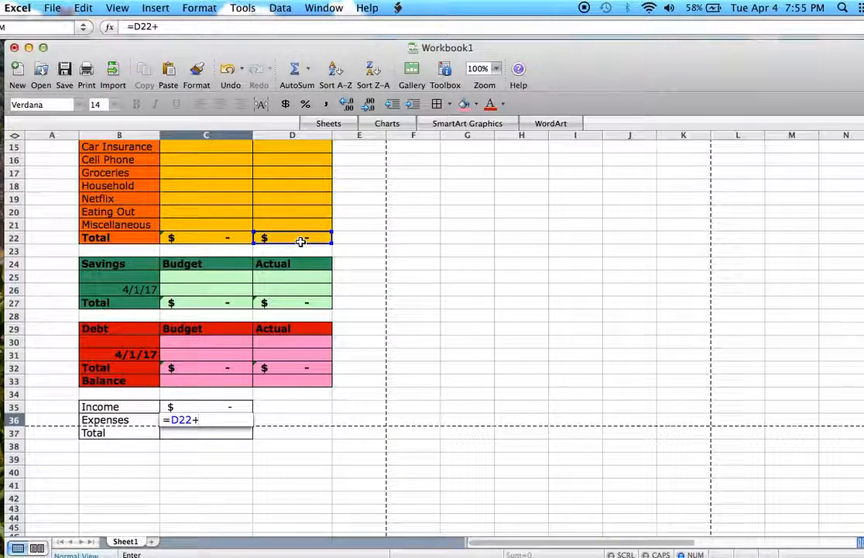
click(297, 304)
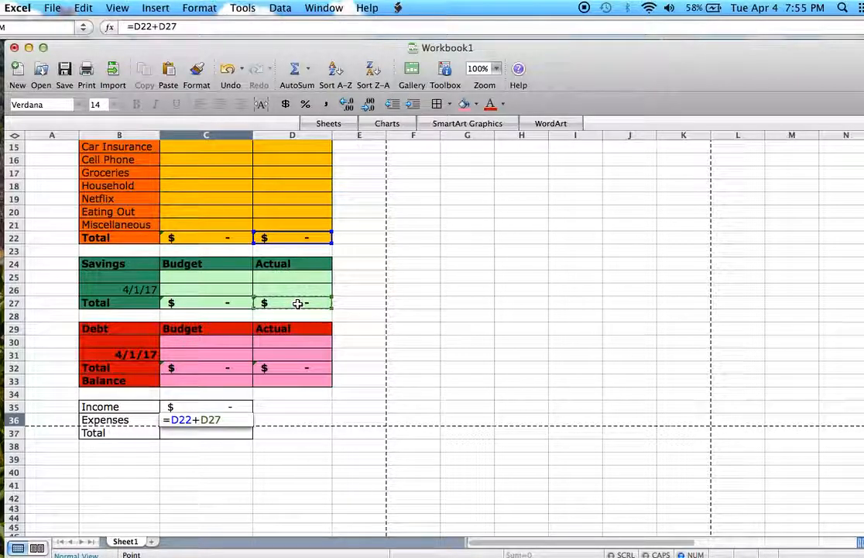
text(+)
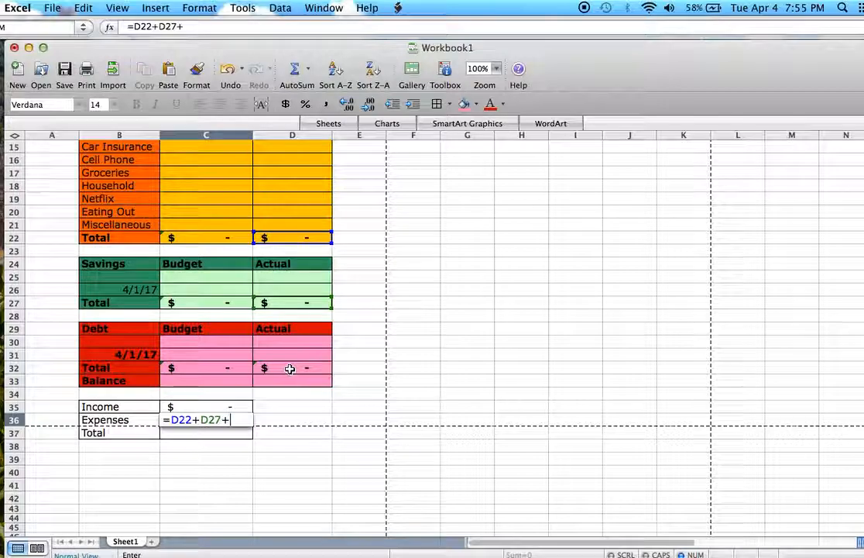
click(290, 369)
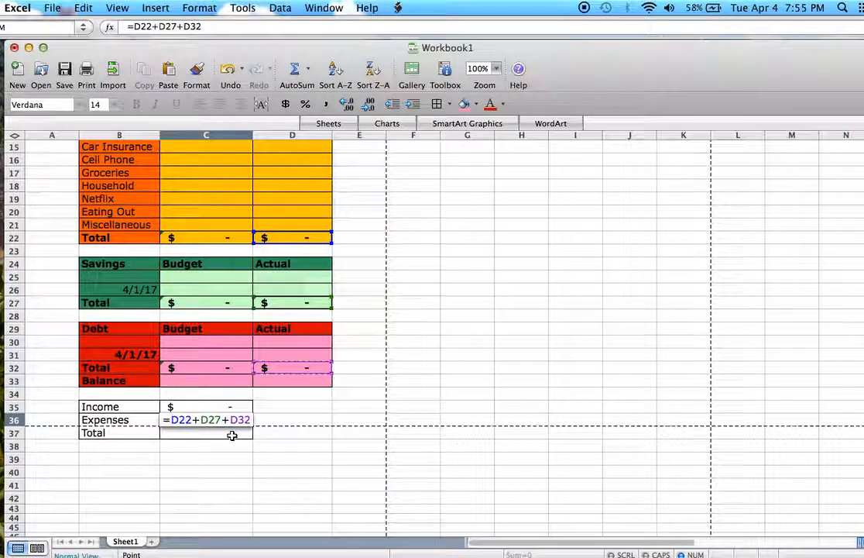
key(Return)
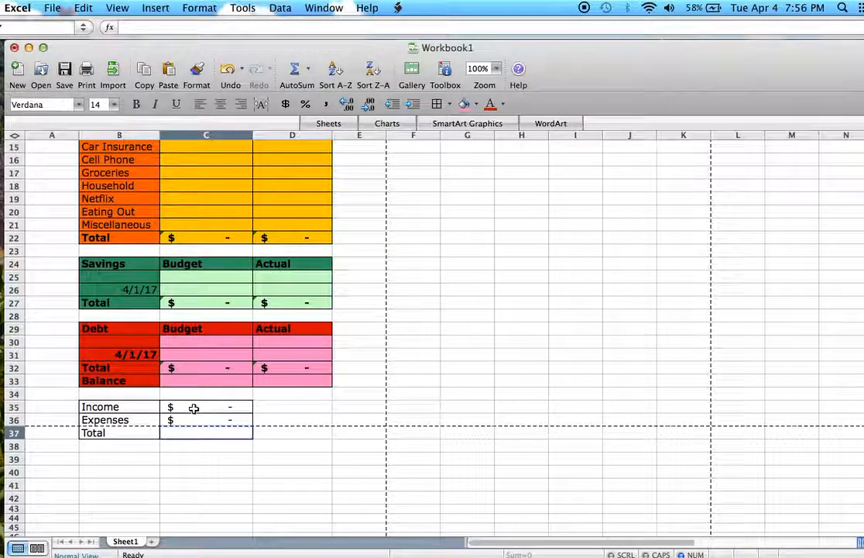
Make the summary amount cells C35:C37 bold
drag(194, 408, 199, 432)
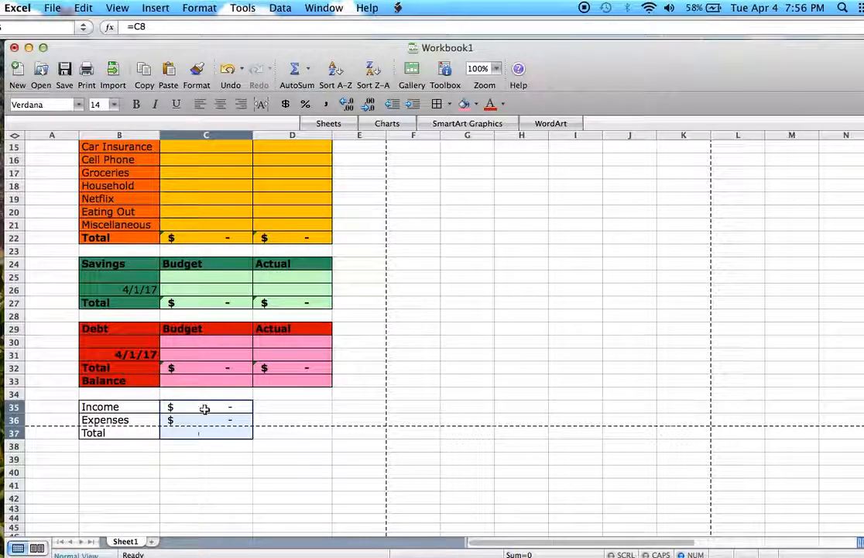
click(136, 103)
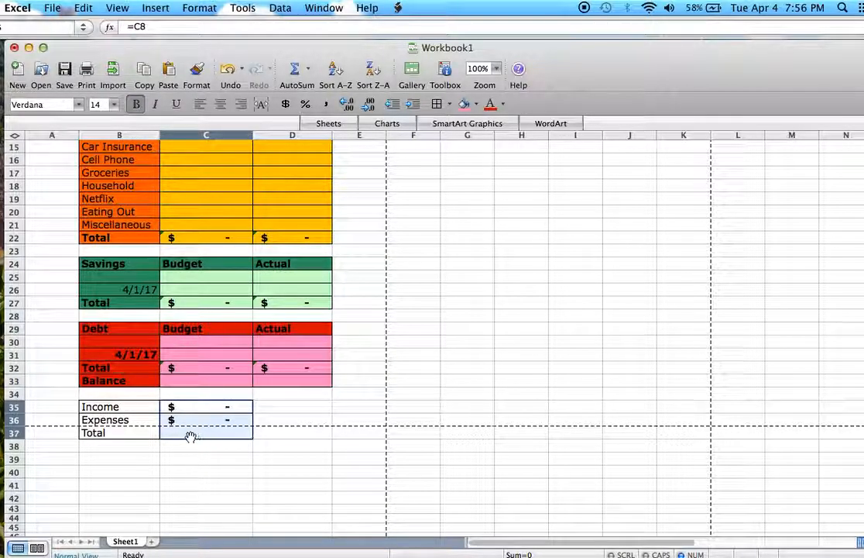
click(172, 472)
Calculate the summary's Total in C37 by subtracting expenses from income with the formula =C35-C36
click(186, 431)
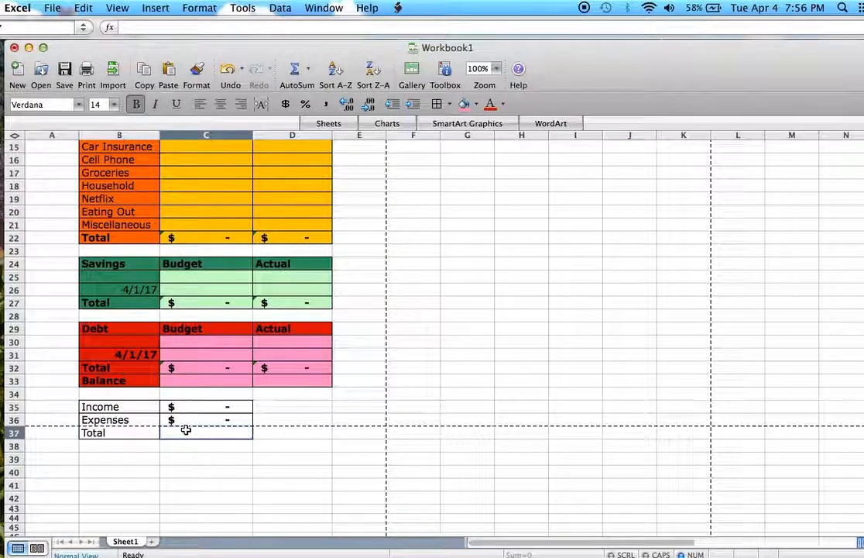
text(=)
click(203, 406)
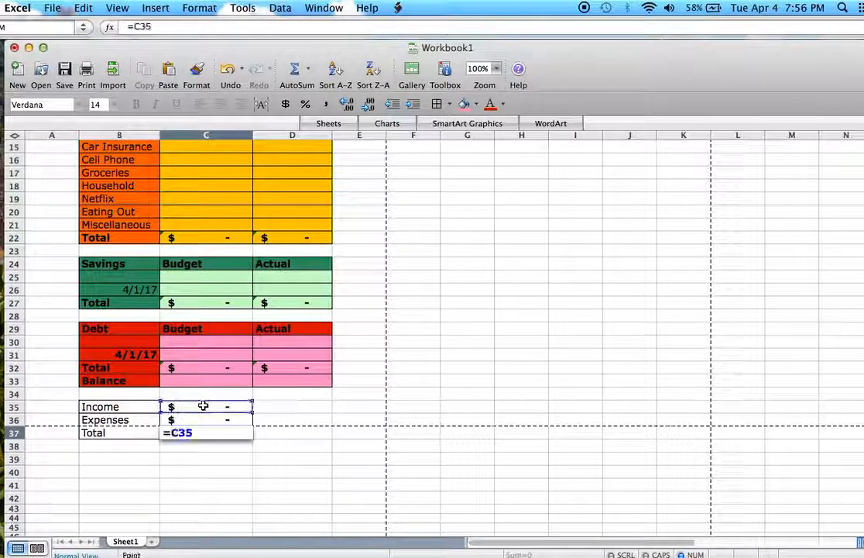
text(-)
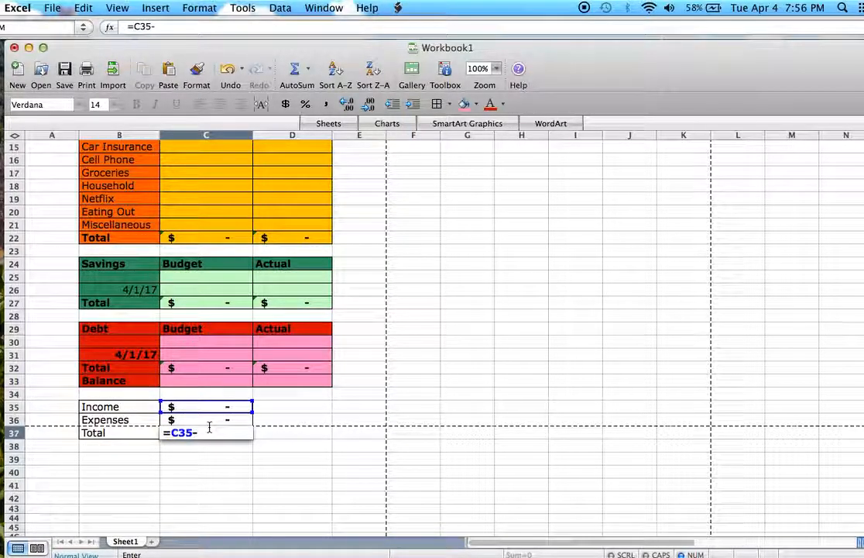
click(209, 422)
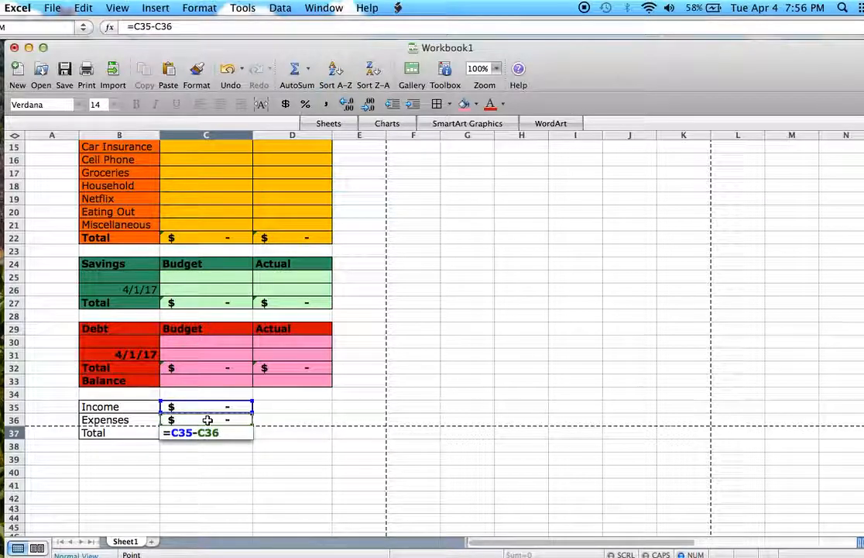
key(Return)
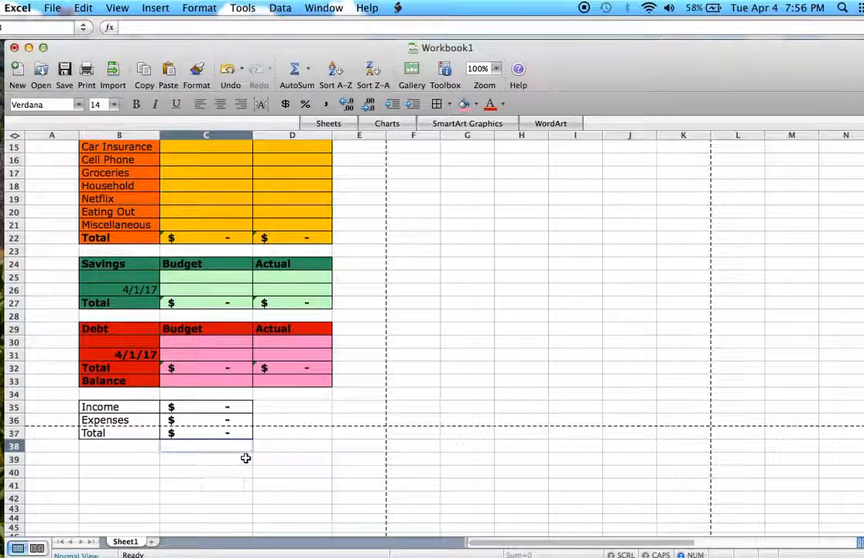
Make the summary labels Income, Expenses and Total in B35:B37 bold and fill their cells with dark purple
drag(121, 407, 127, 430)
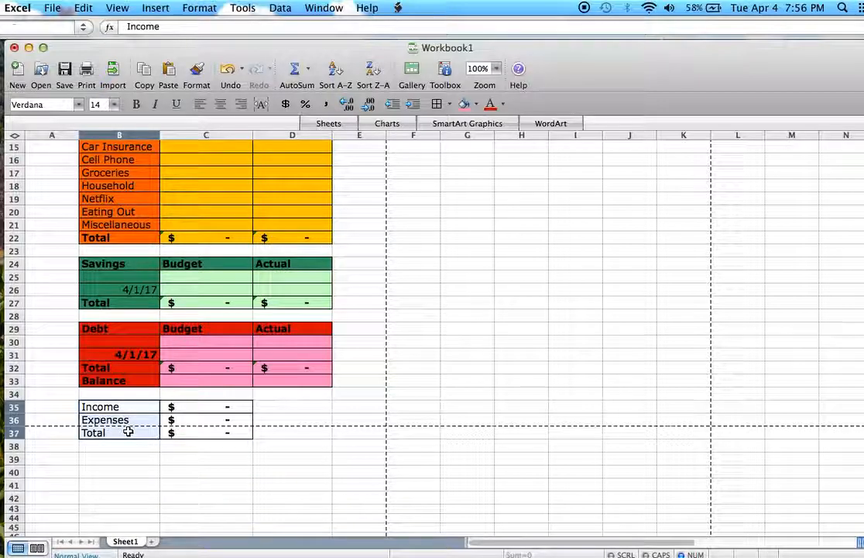
click(136, 105)
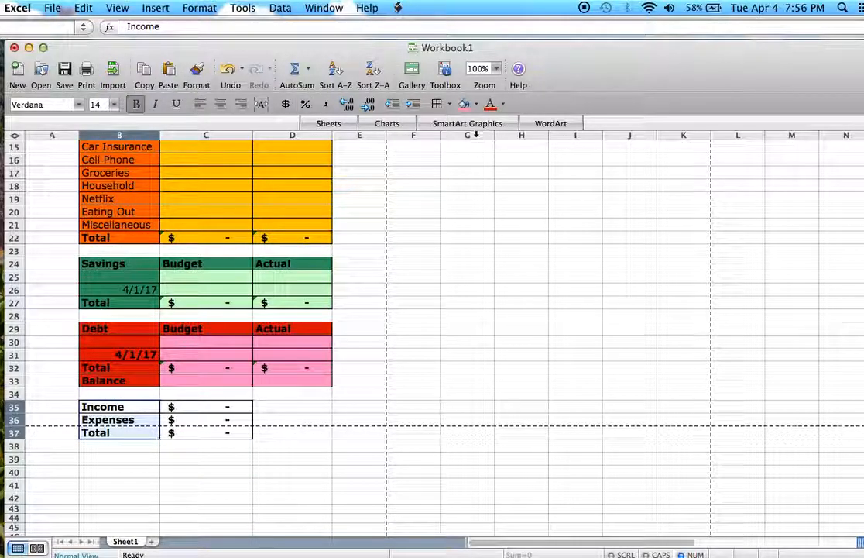
click(476, 105)
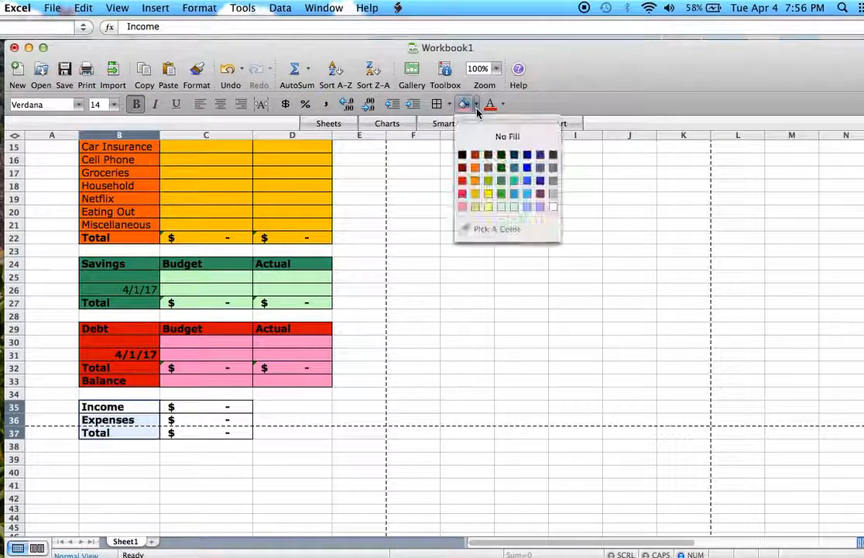
click(543, 183)
click(203, 469)
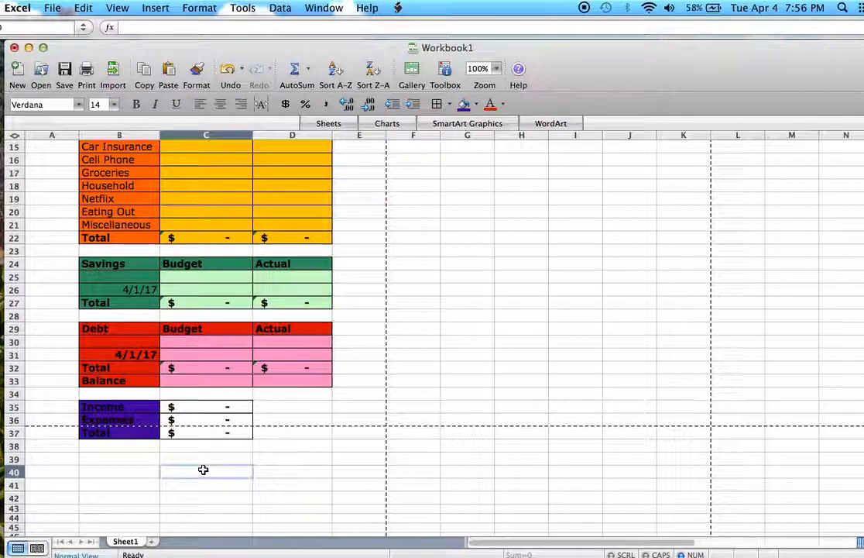
Change the fill of the summary label cells B35:B37 to medium blue
drag(138, 408, 141, 431)
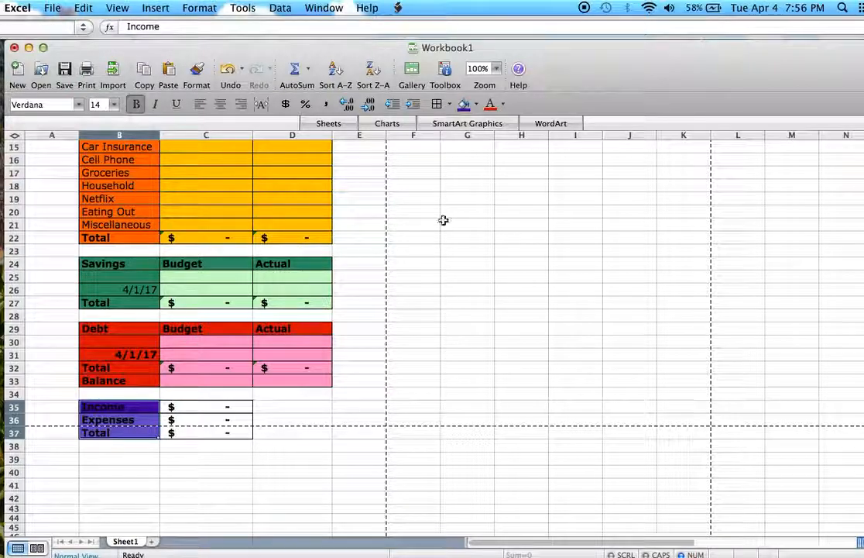
click(477, 106)
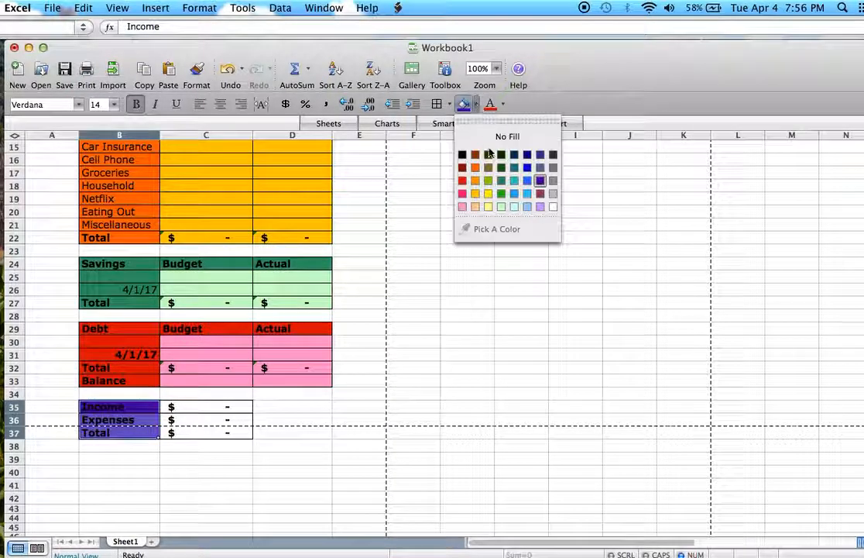
click(528, 183)
Fill the summary amount cells C35:C37 with light blue
click(192, 405)
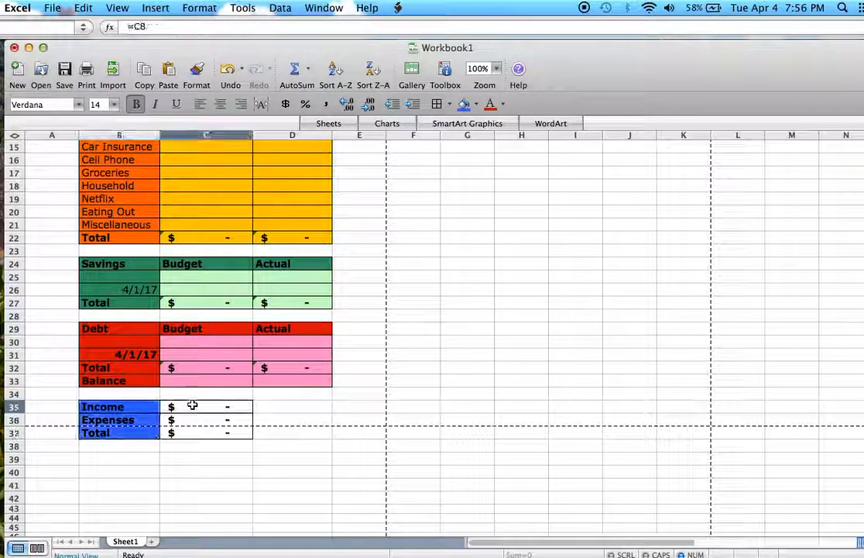
drag(192, 405, 200, 428)
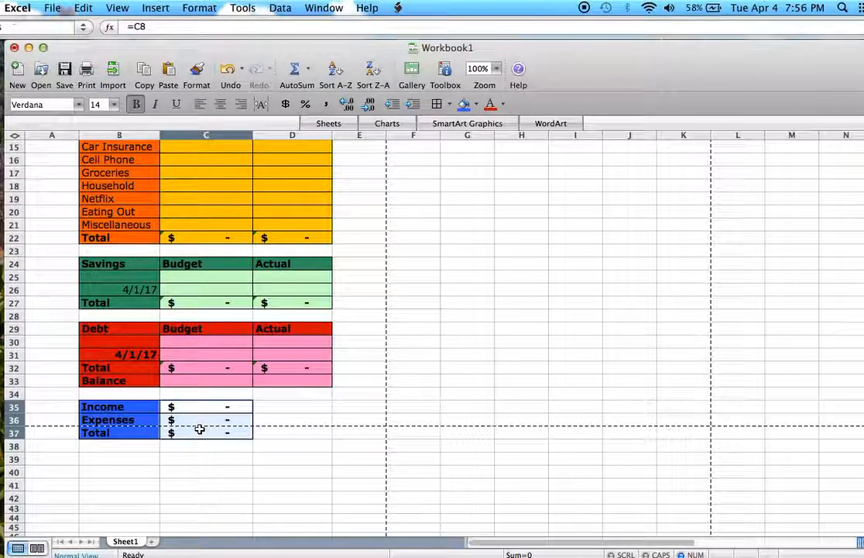
click(475, 104)
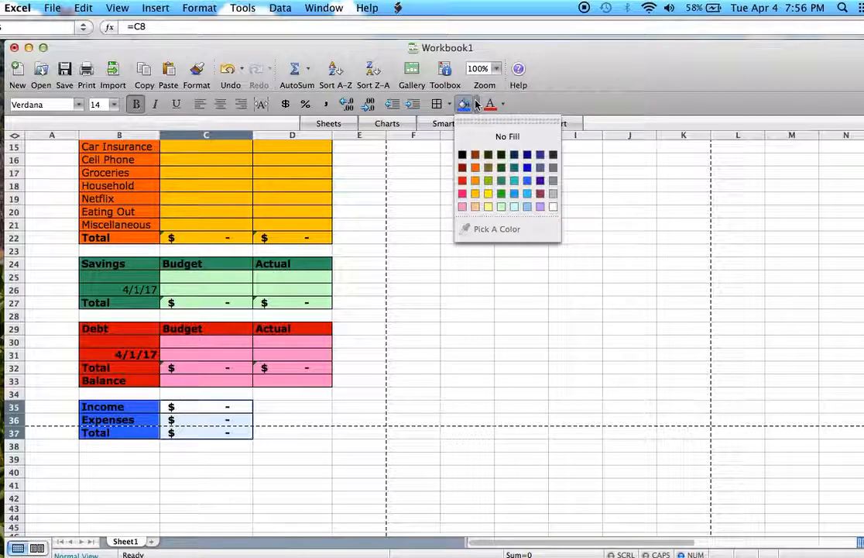
click(516, 205)
click(193, 473)
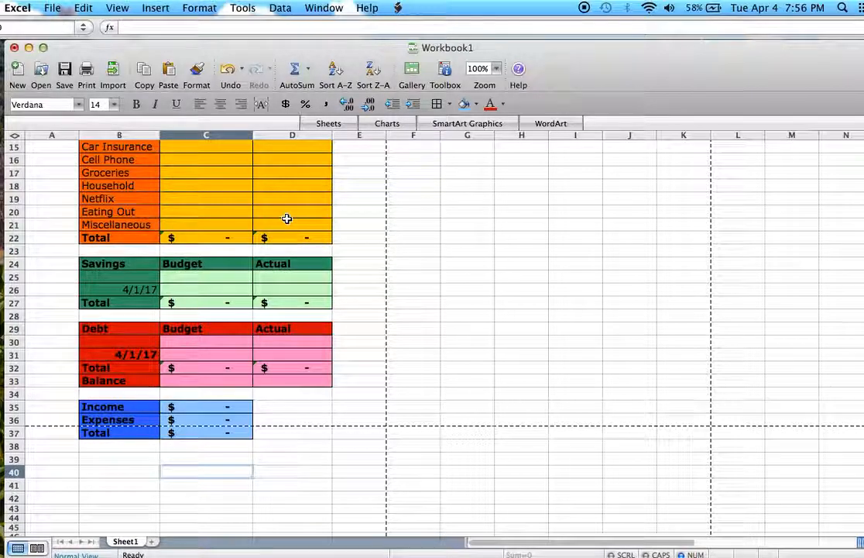
Enter sample actual expenses: 5 for Miscellaneous, 6 for Eating Out, 7 for Netflix and 3 for Household
click(286, 218)
text(5)
key(Up)
text(6)
key(Up)
text(7)
key(Up)
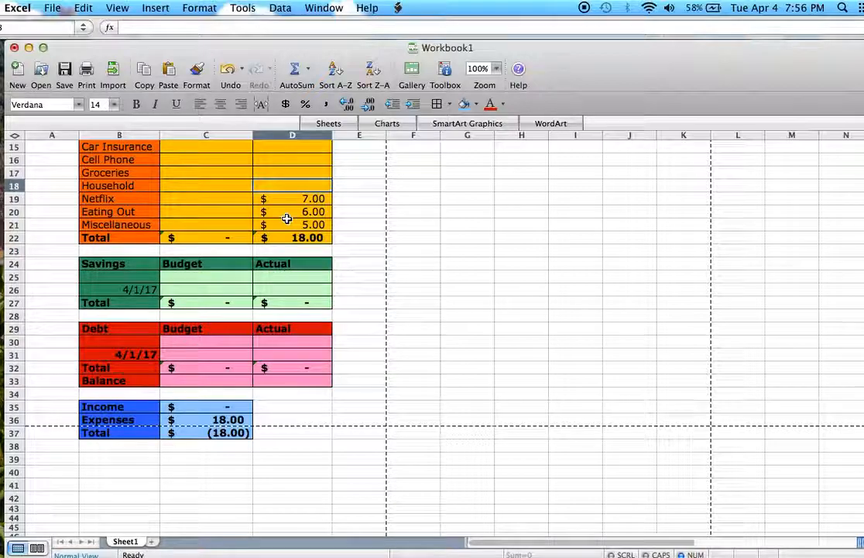
text(3)
key(Up)
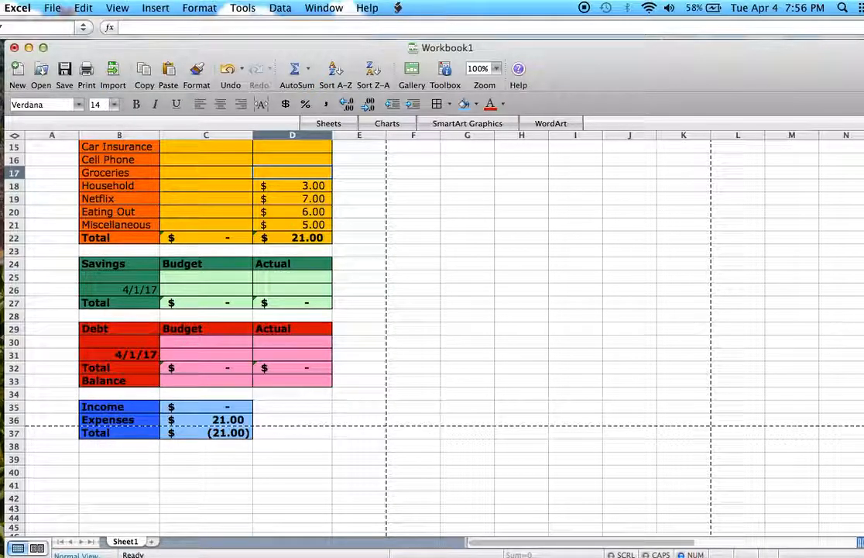
Enter a sample income of 35 for Paycheck #2 in C6
scroll(434, 333, up, 5)
click(231, 207)
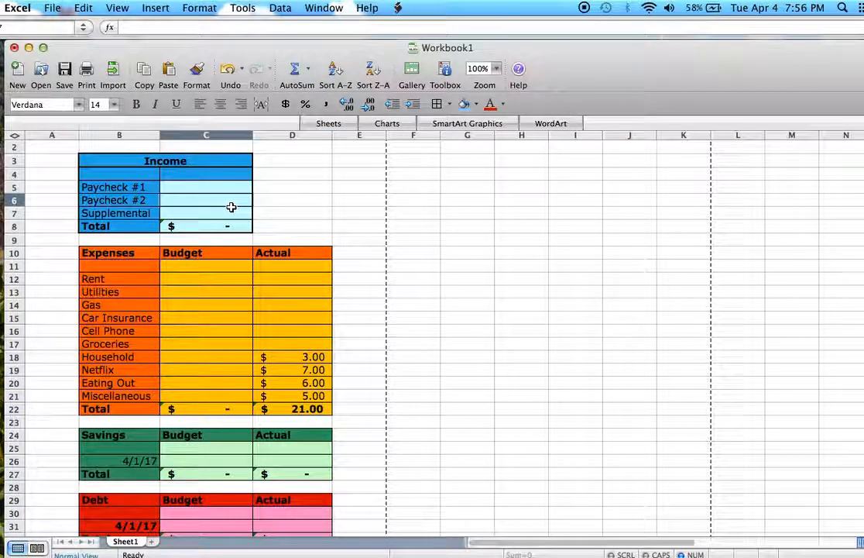
text(35)
key(Return)
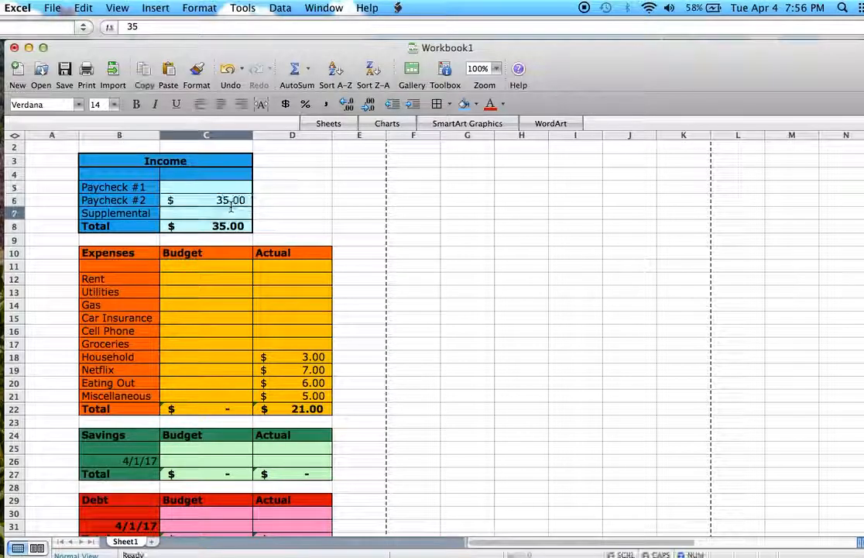
key(Down)
Check the summary's Total formula in C37 and review all the budget tables from the income table down to the summary
scroll(748, 233, down, 5)
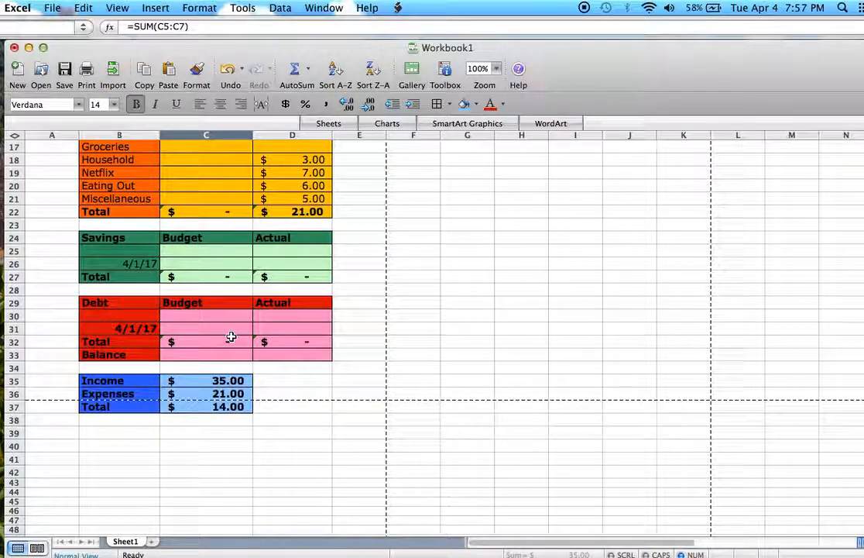
click(218, 409)
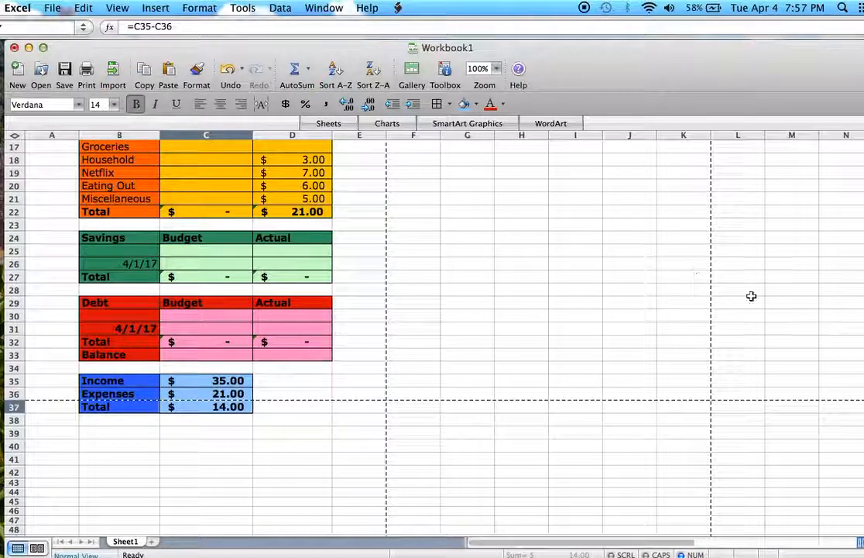
scroll(861, 173, up, 8)
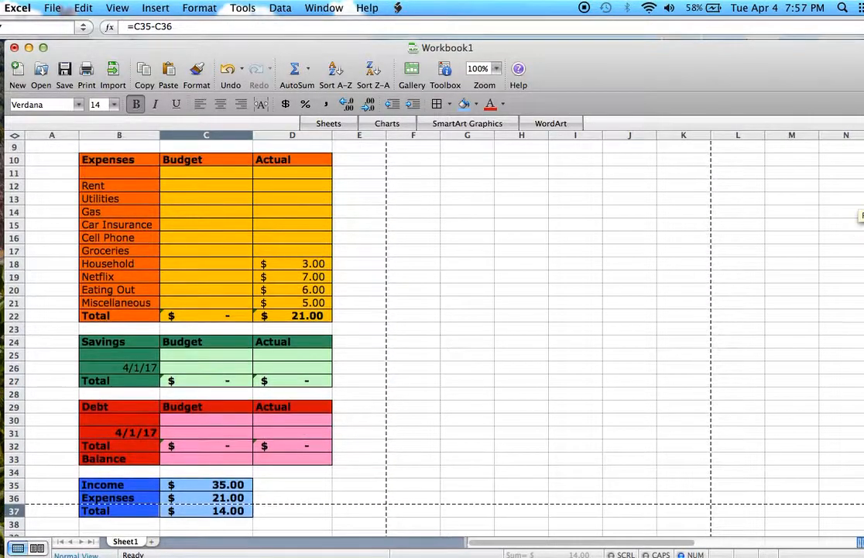
scroll(861, 173, down, 2)
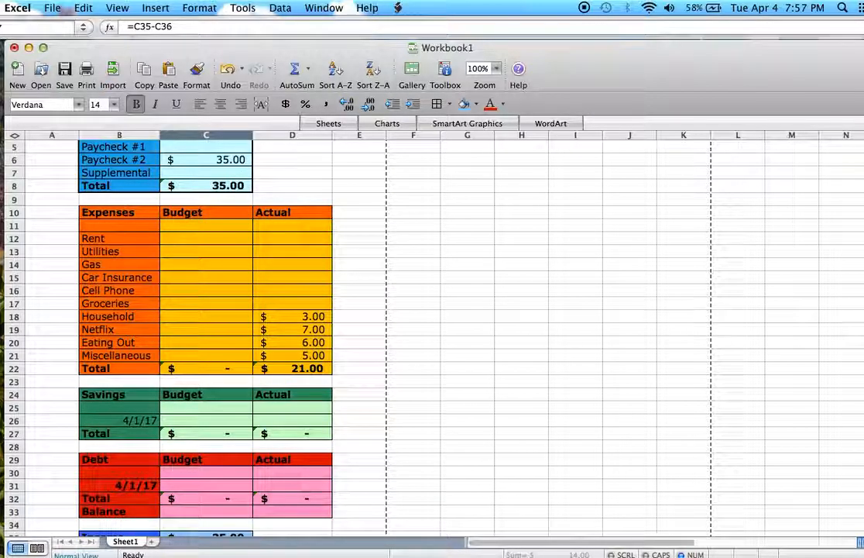
scroll(861, 246, down, 5)
scroll(861, 263, down, 2)
scroll(862, 240, up, 4)
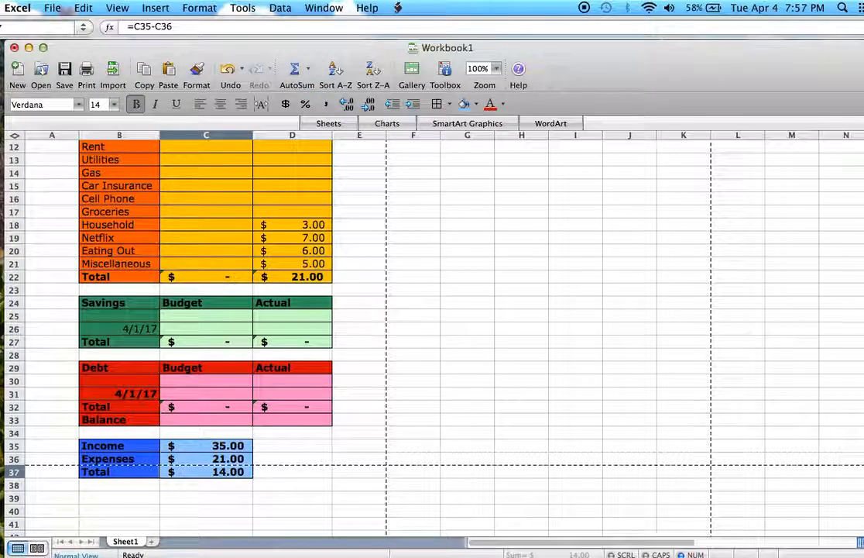
scroll(862, 230, up, 4)
scroll(862, 190, up, 1)
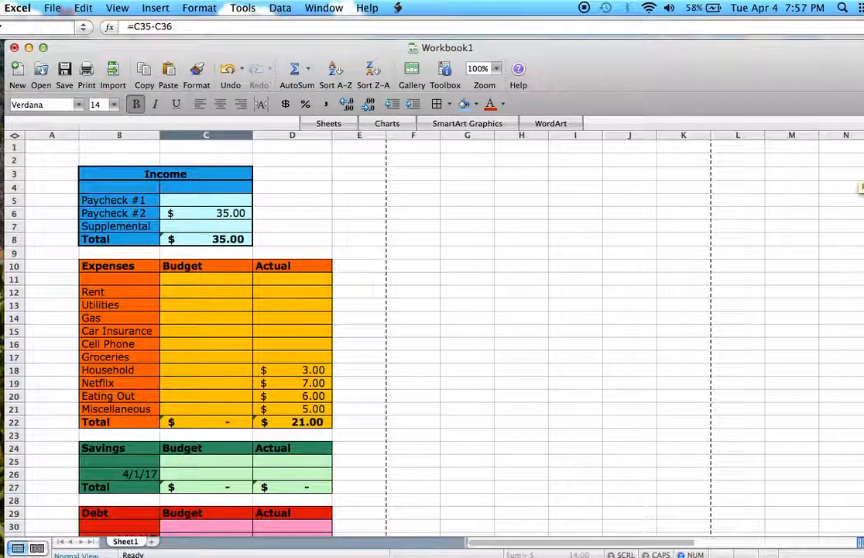